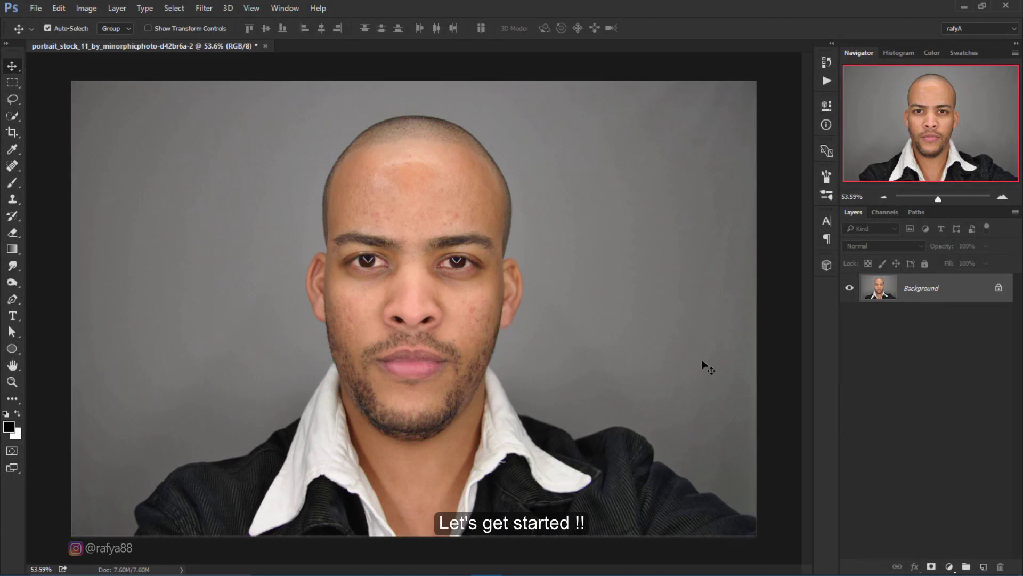
Duplicate the Background layer and rename the copy 'model'.
drag(942, 302, 984, 567)
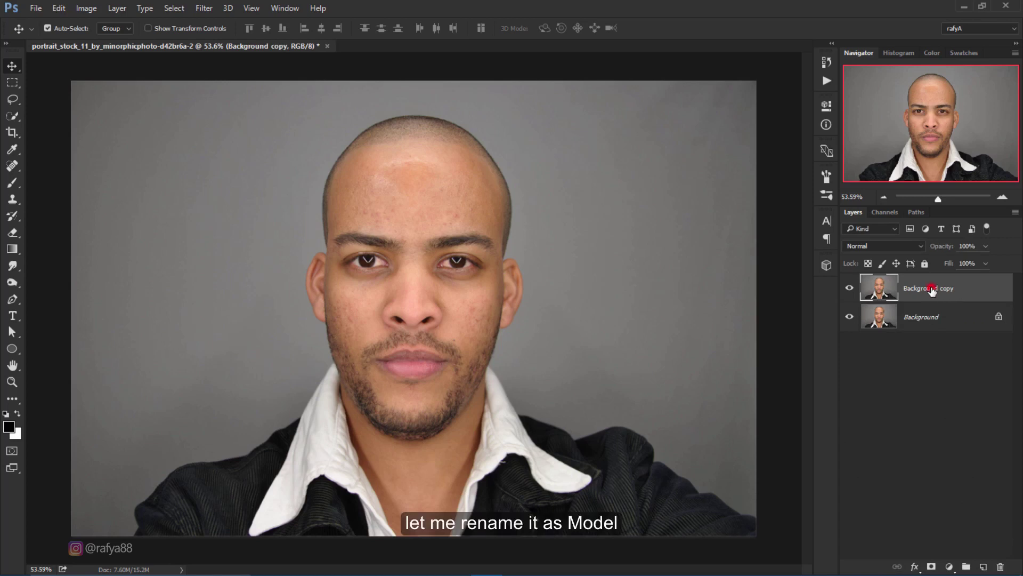
double_click(932, 288)
text(model)
click(979, 284)
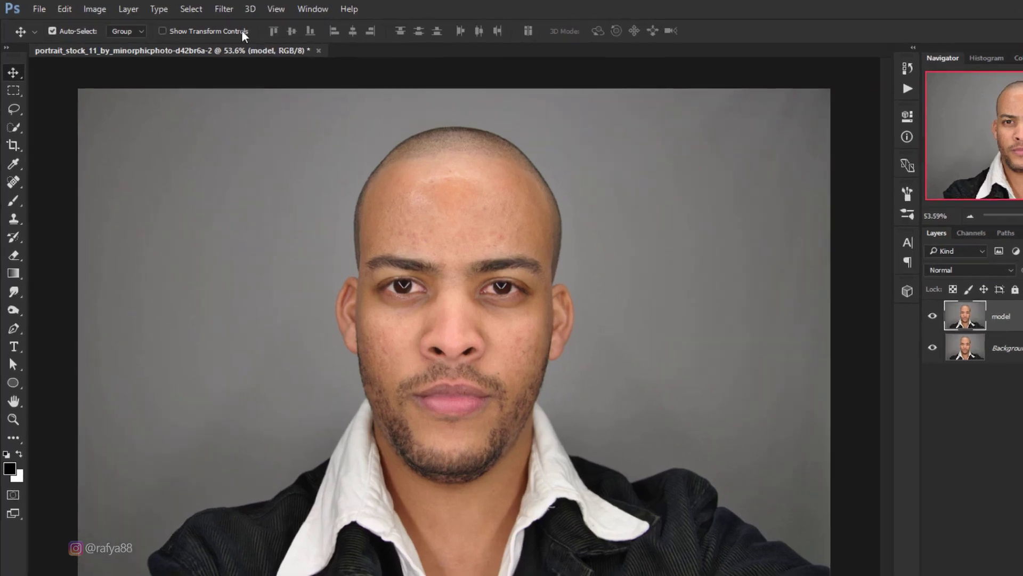
click(204, 8)
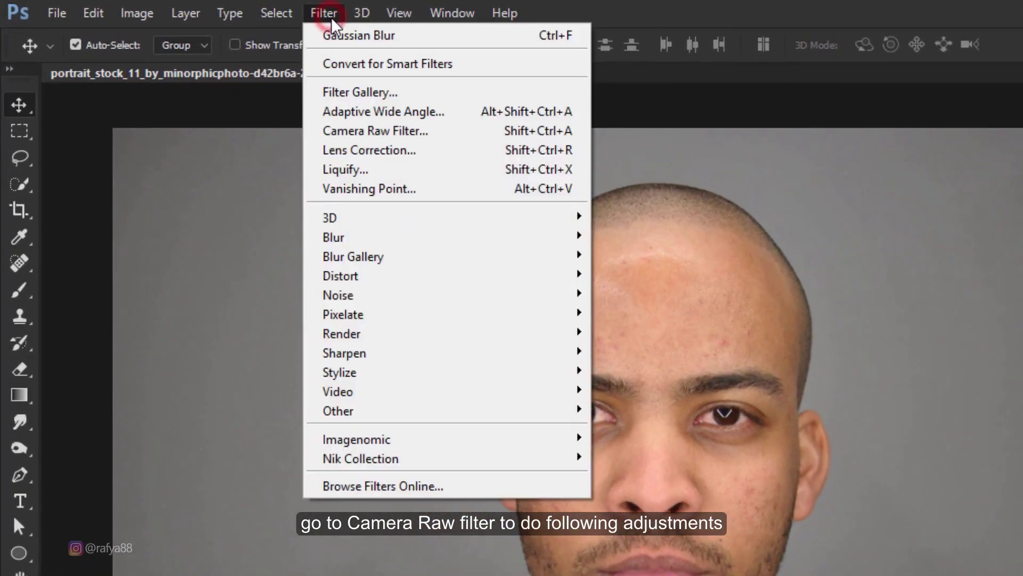
In Camera Raw Filter, set Vibrance -67, Clarity +72, Shadows +69, Highlights -84, and apply.
click(452, 136)
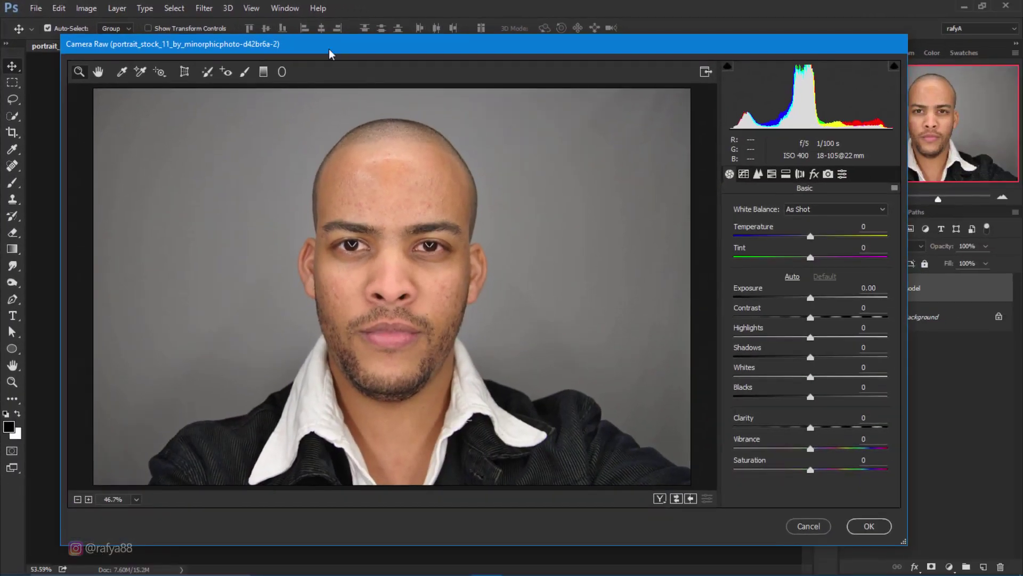
drag(355, 46, 356, 58)
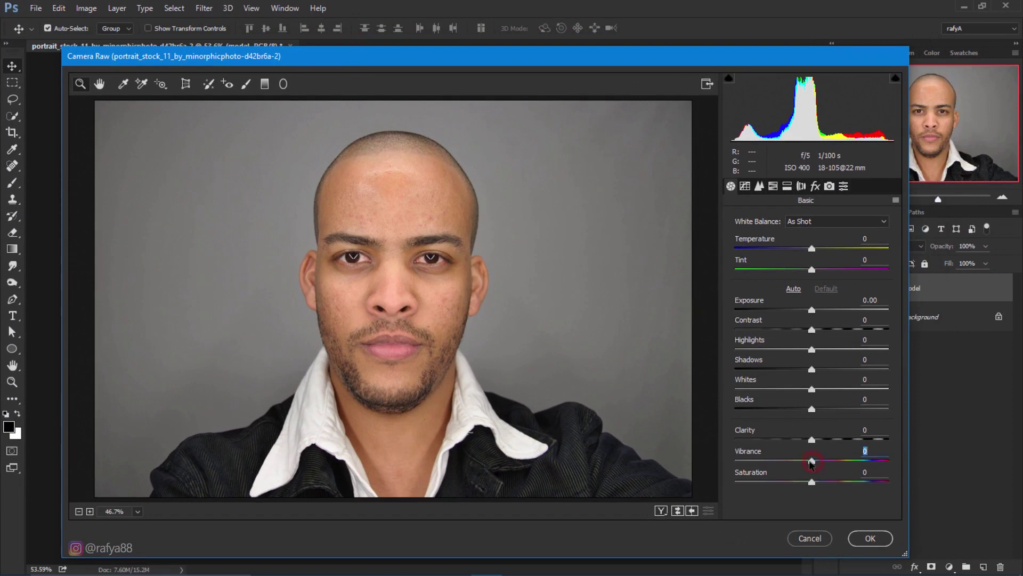
drag(811, 462, 769, 462)
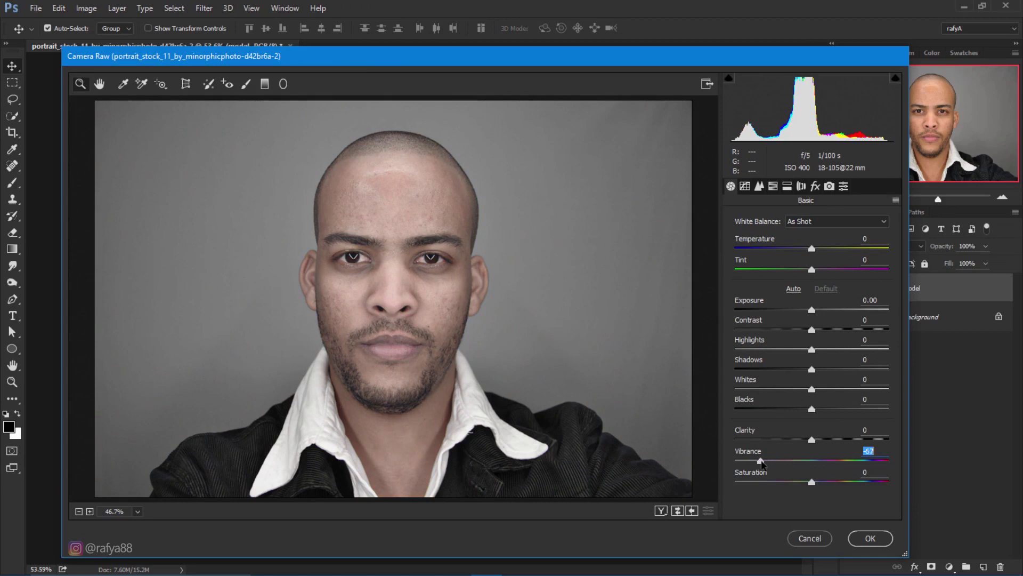
drag(812, 440, 877, 440)
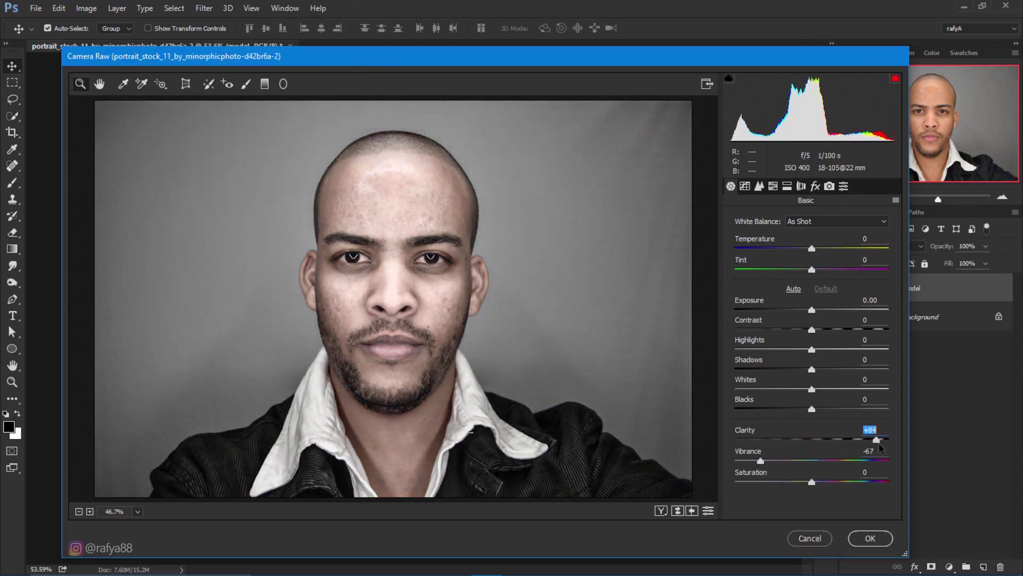
drag(878, 443, 869, 443)
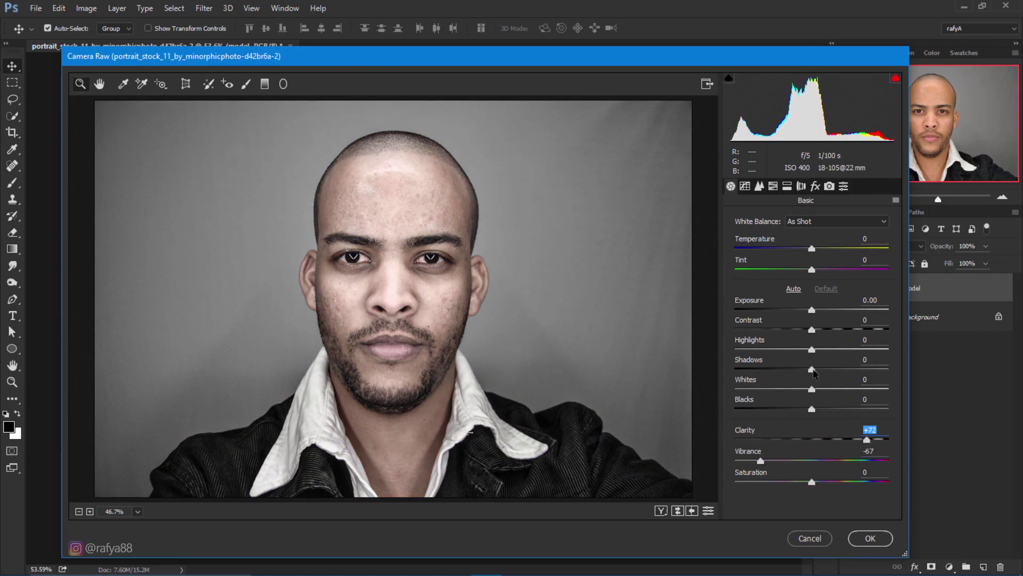
drag(812, 369, 865, 369)
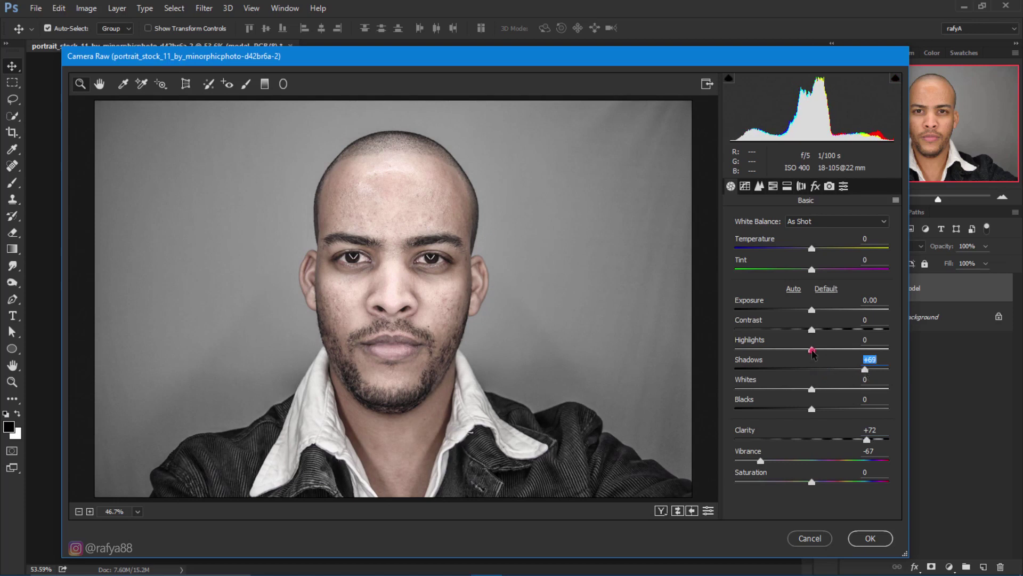
drag(811, 349, 747, 349)
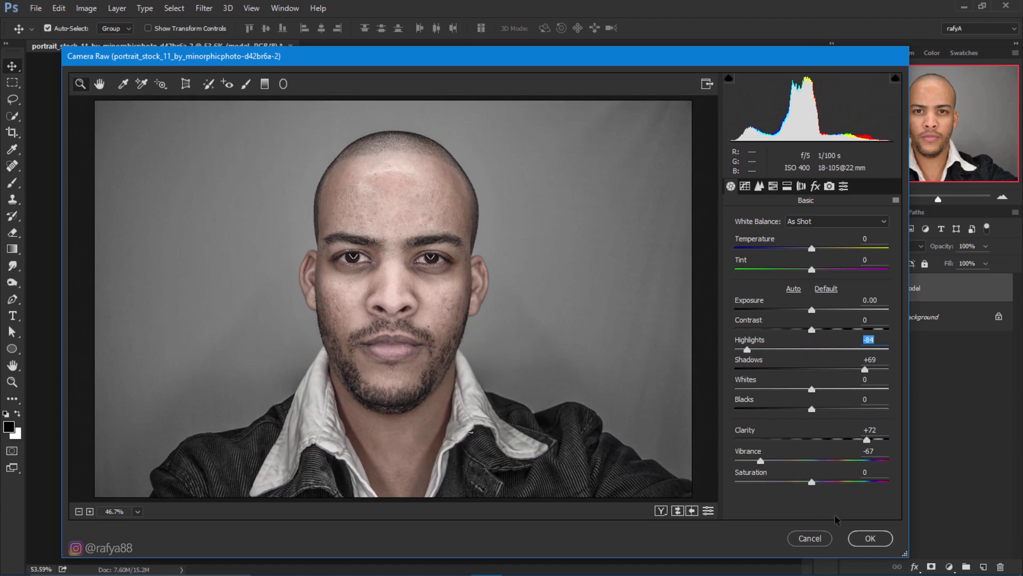
click(866, 540)
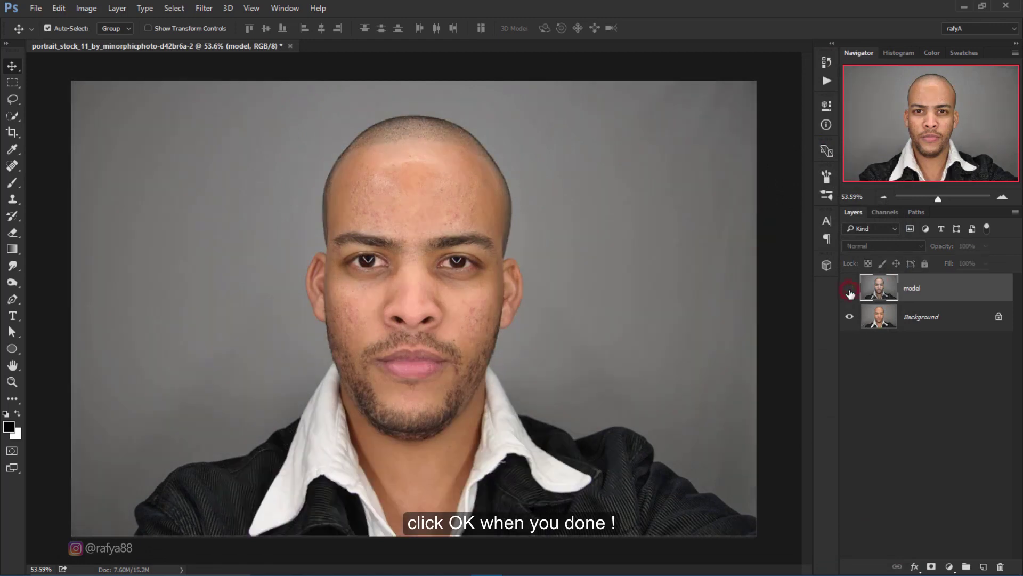
Zoom in on the face and spot-heal three acne spots on the forehead.
click(849, 289)
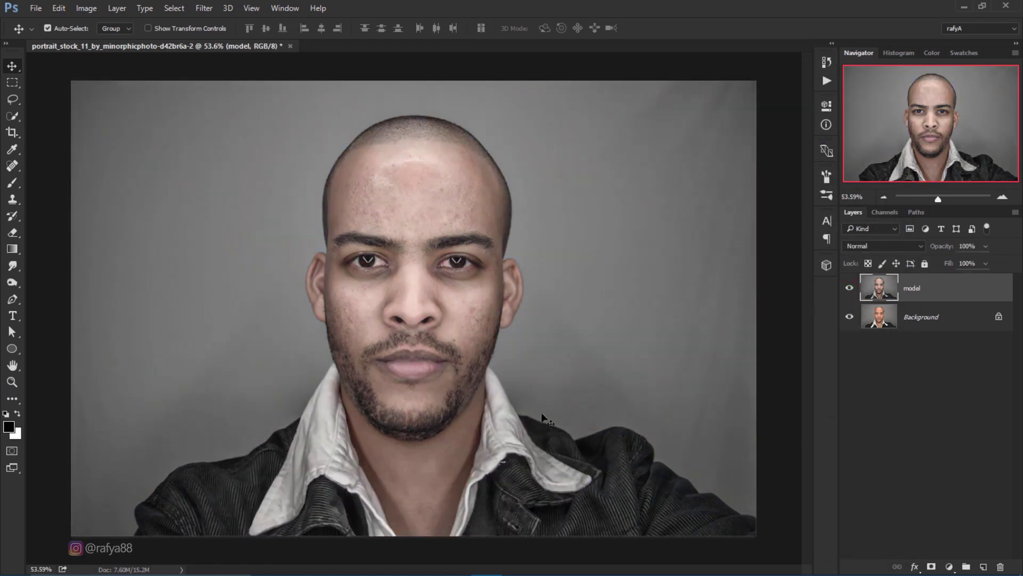
click(1003, 197)
drag(509, 141, 506, 183)
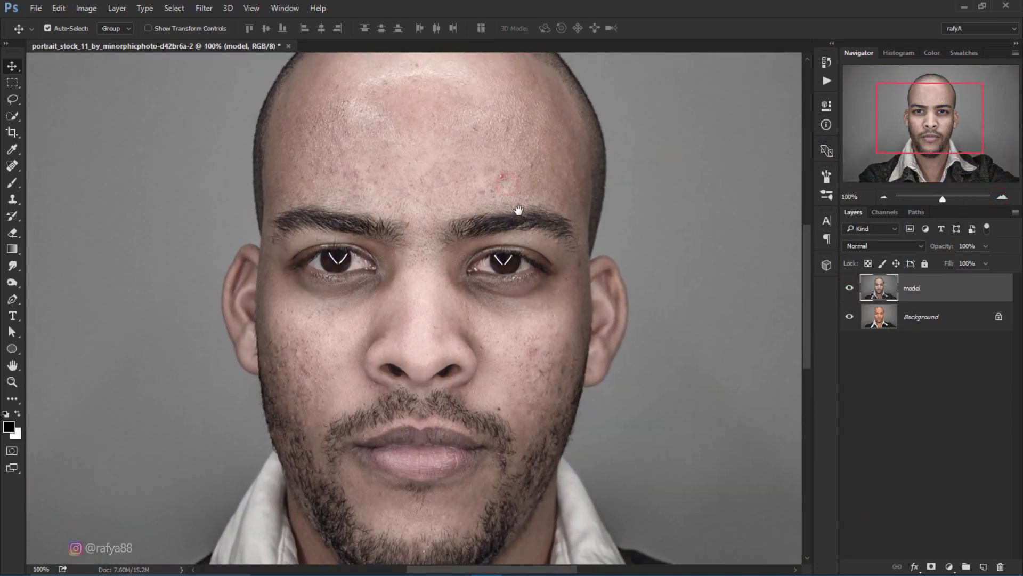
scroll(515, 205, up, 2)
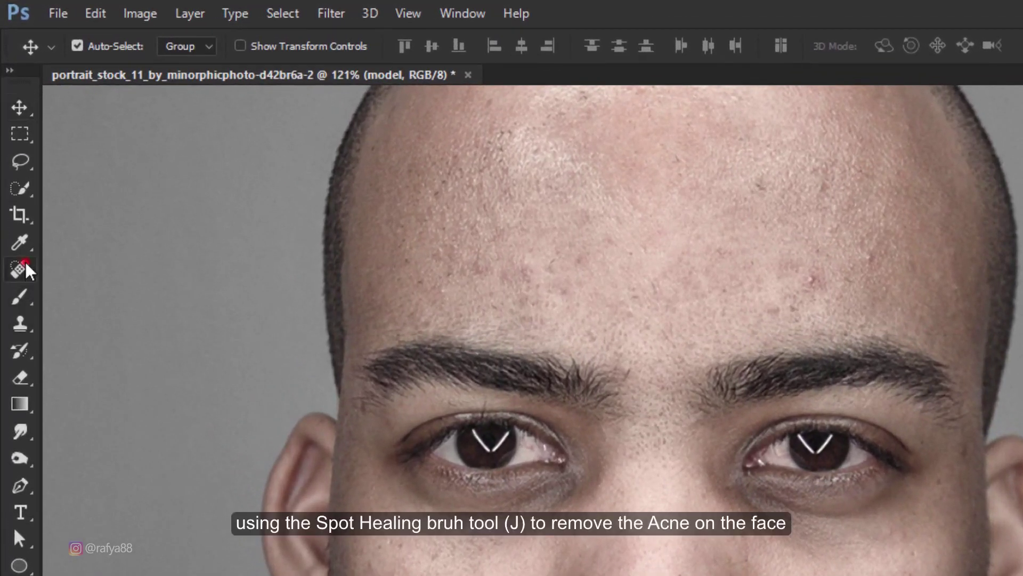
click(17, 166)
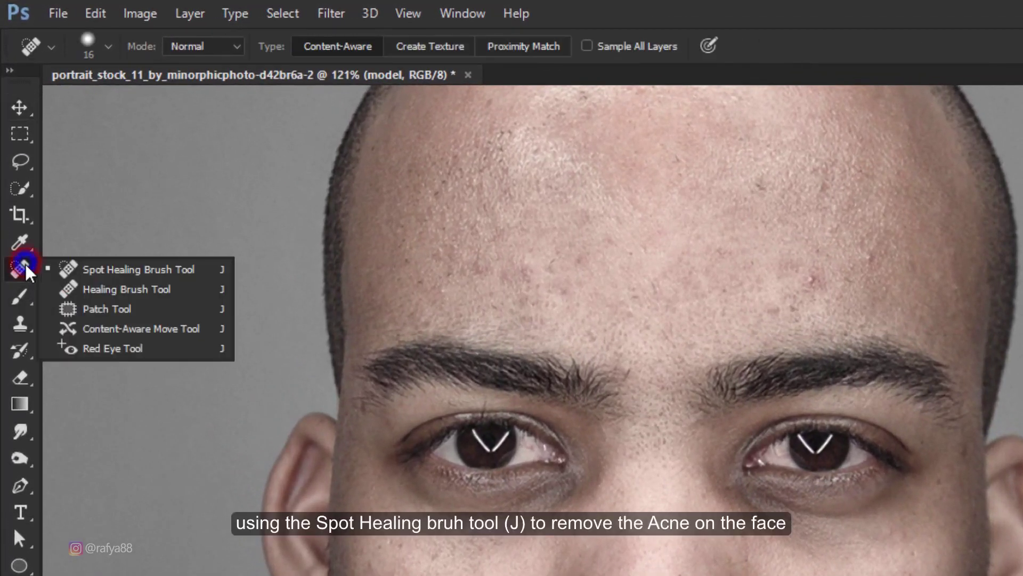
click(127, 269)
click(805, 280)
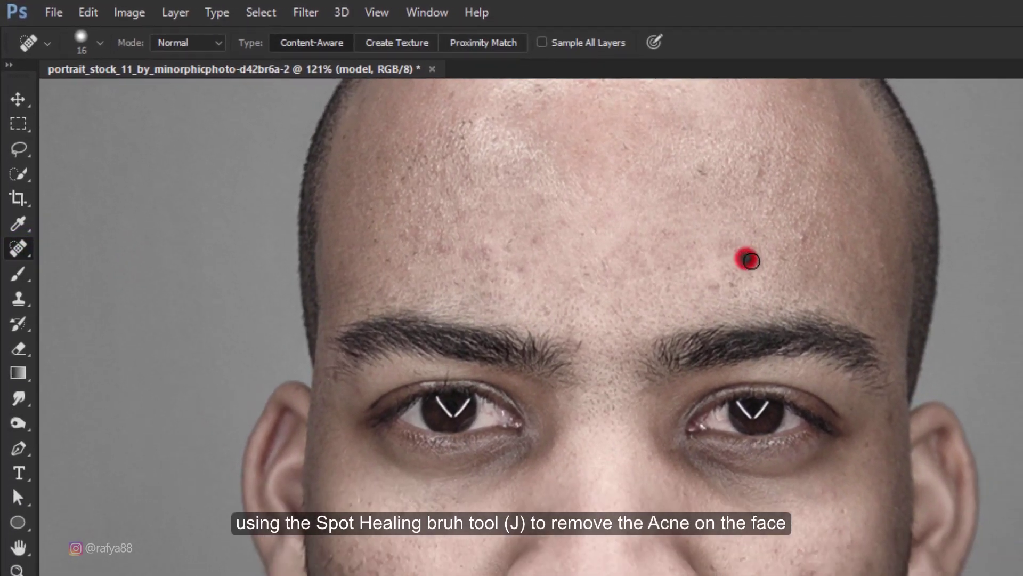
click(535, 155)
click(468, 114)
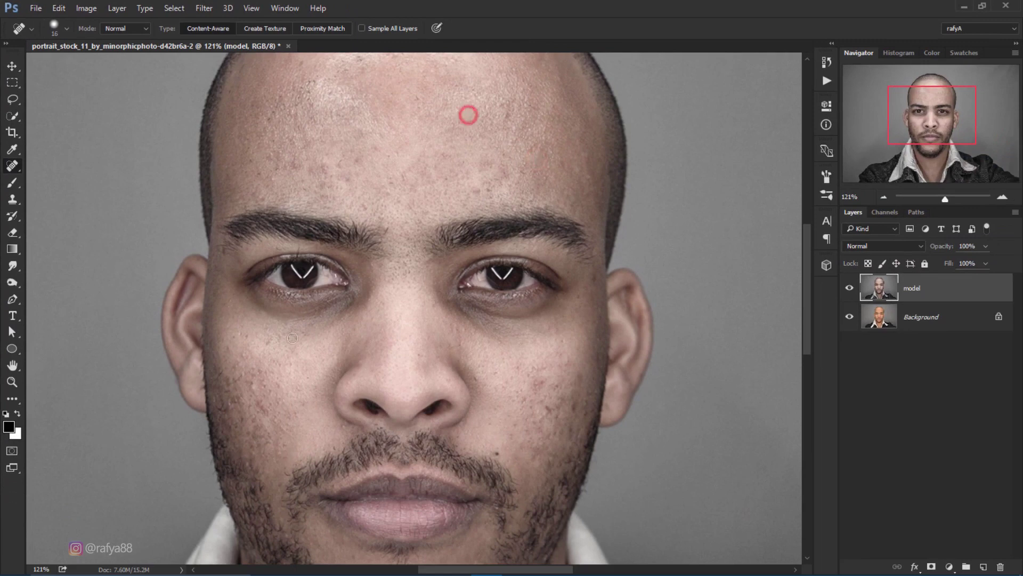
Spot-heal the blemishes on both cheeks and the remaining forehead spots.
click(252, 384)
click(262, 407)
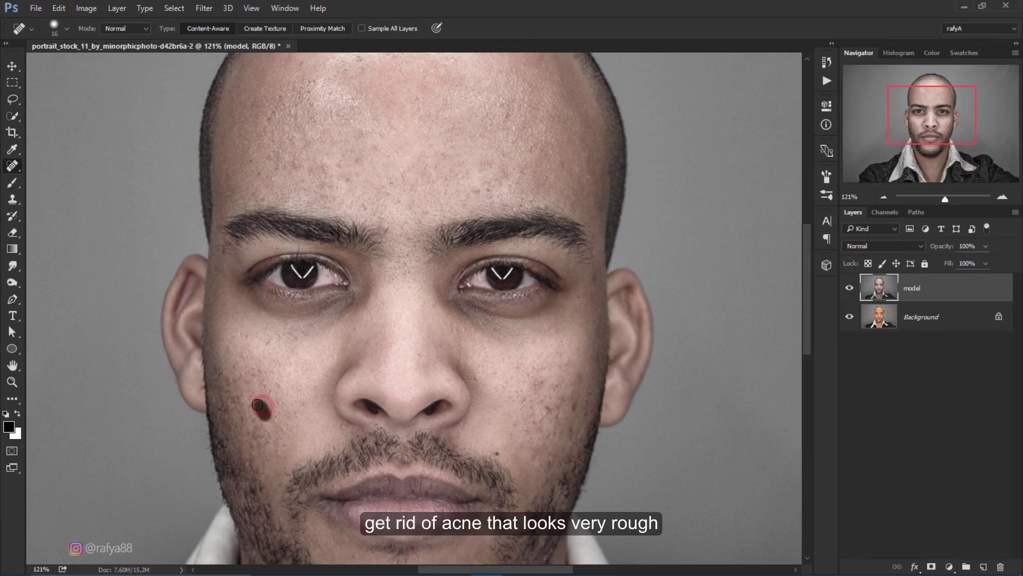
click(553, 382)
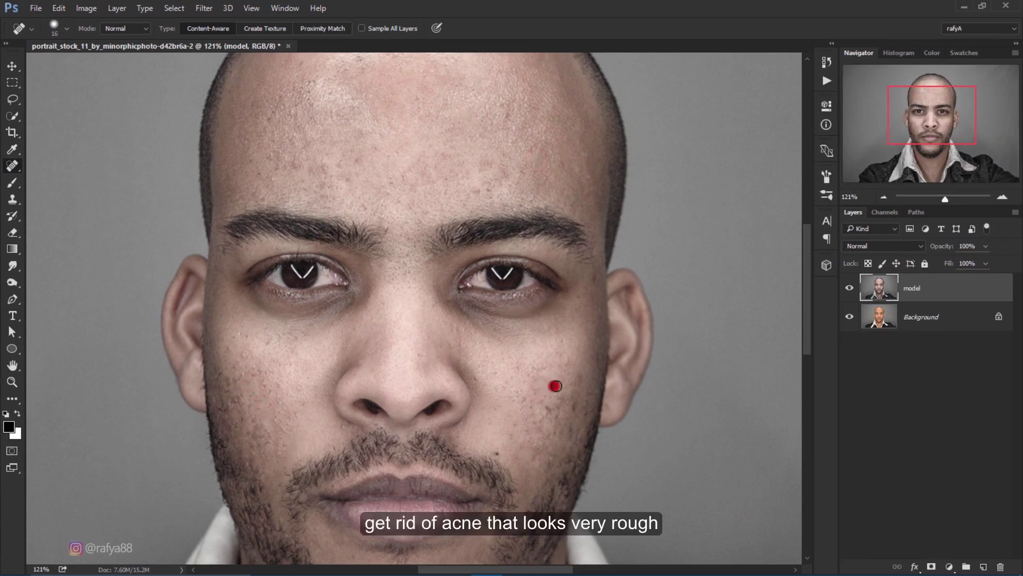
click(548, 408)
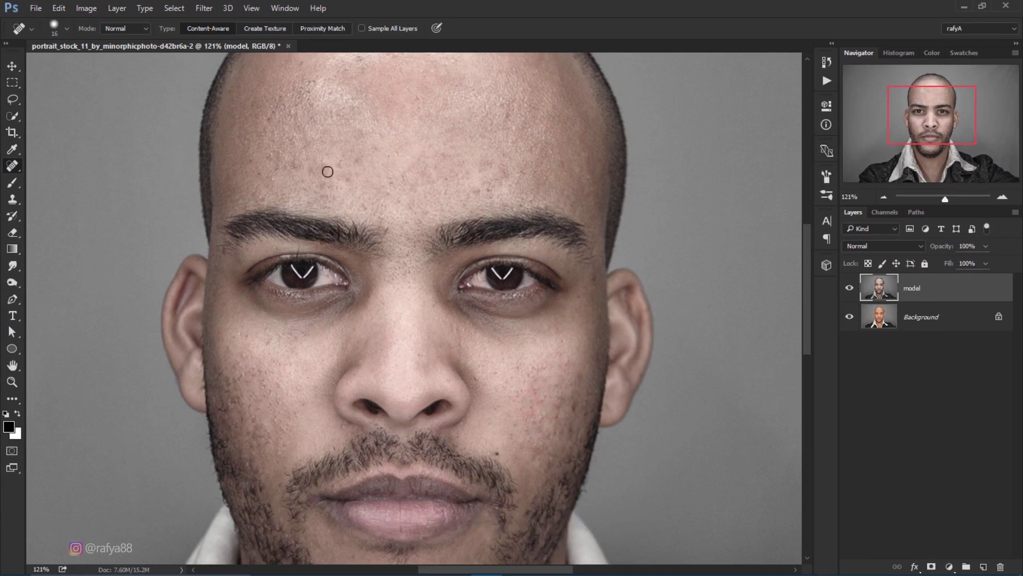
click(327, 166)
click(296, 165)
click(482, 192)
click(481, 166)
Toggle the model layer to compare the retouch, then duplicate it as 'model copy'.
scroll(361, 108, up, 2)
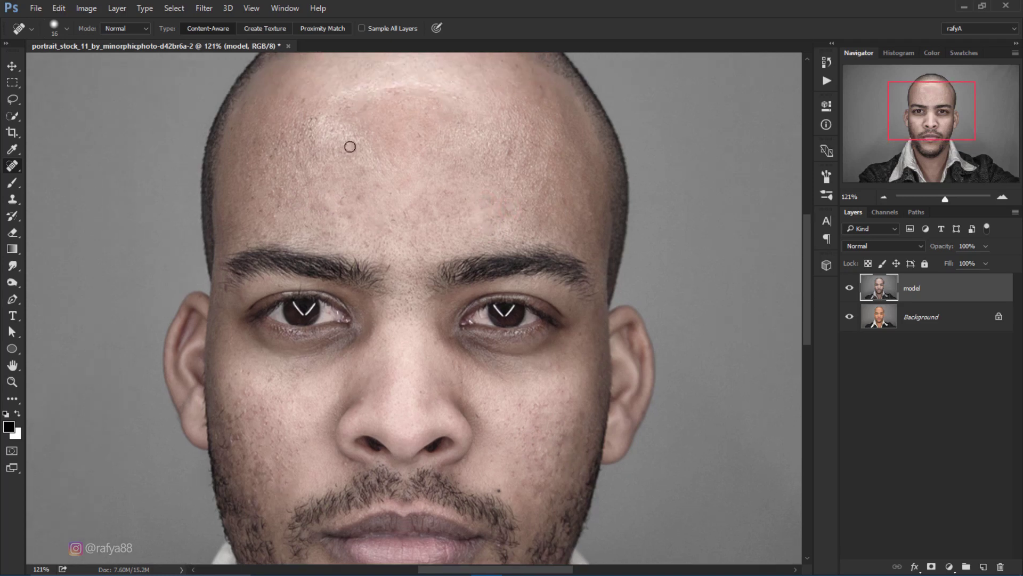
scroll(359, 218, down, 2)
scroll(407, 336, down, 1)
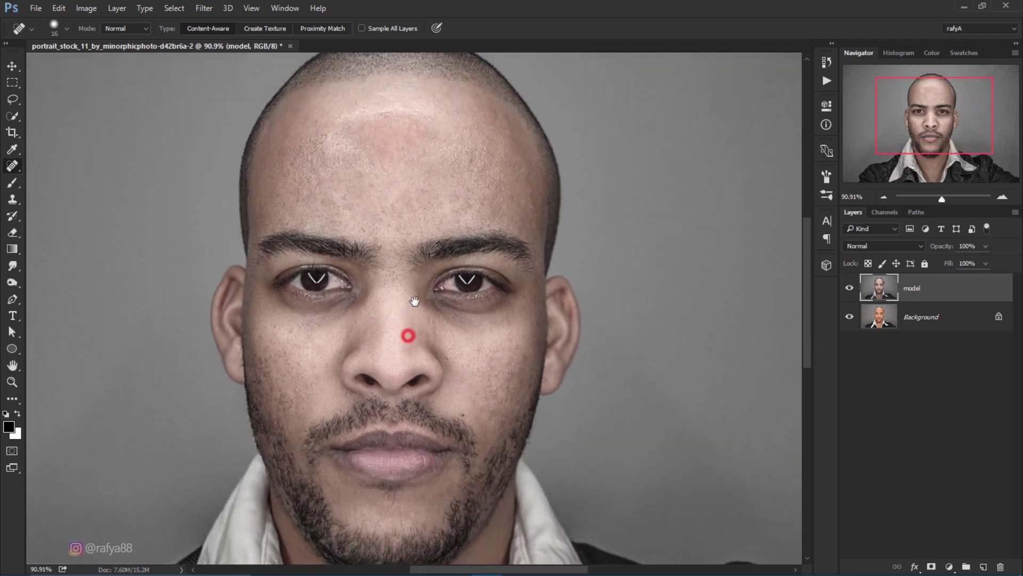
click(850, 289)
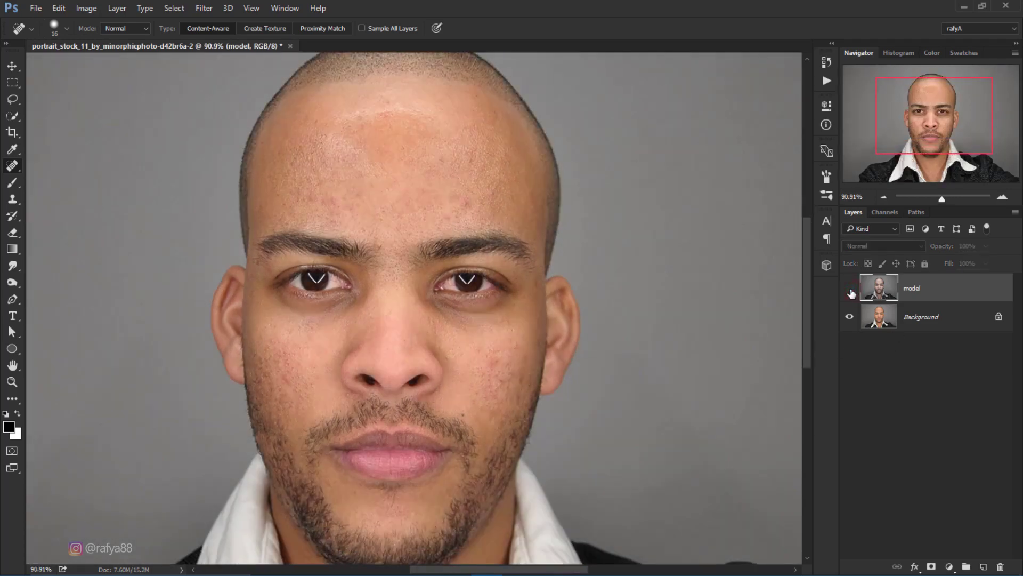
click(850, 289)
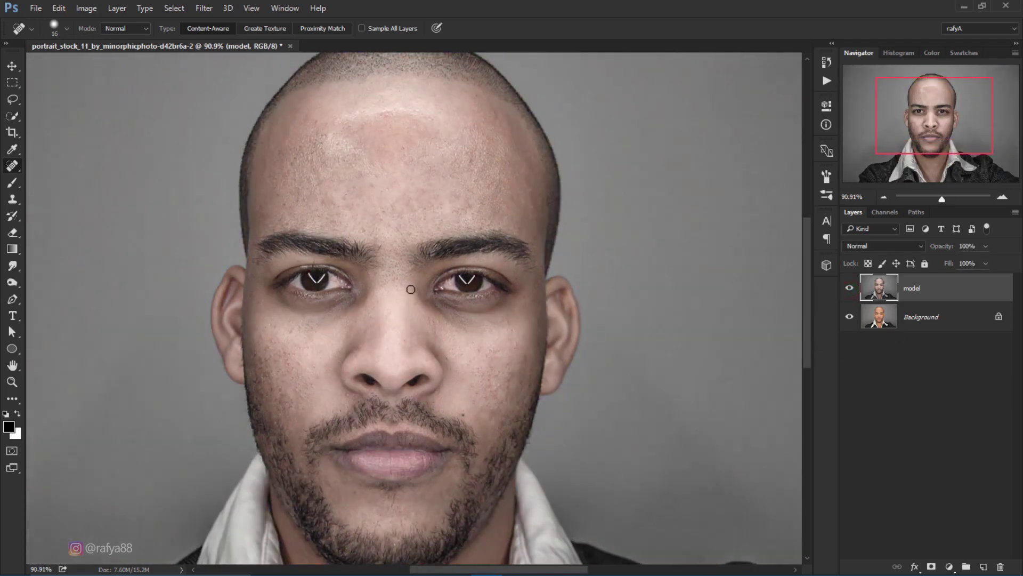
scroll(411, 289, down, 1)
drag(436, 318, 440, 304)
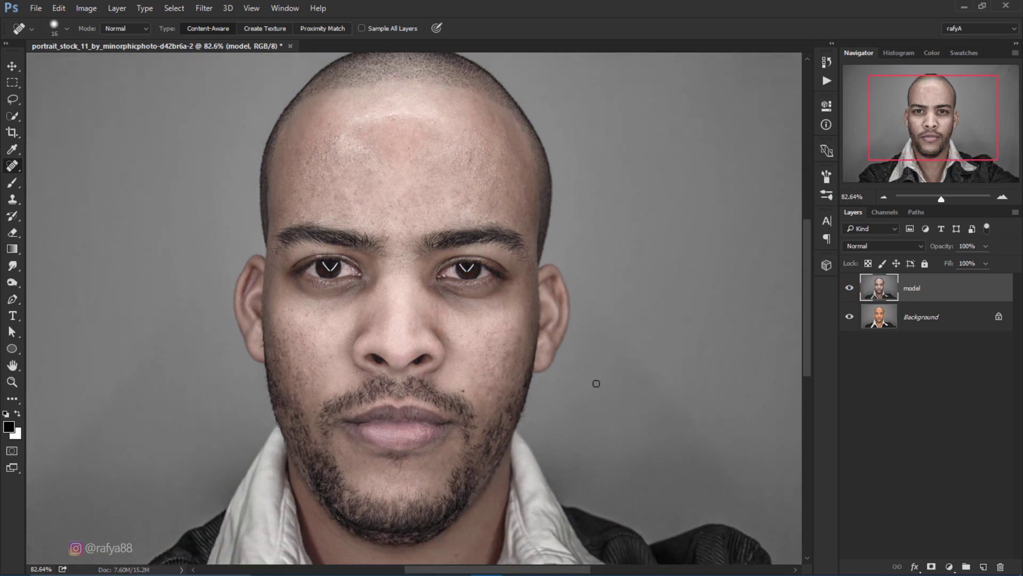
drag(944, 294, 985, 559)
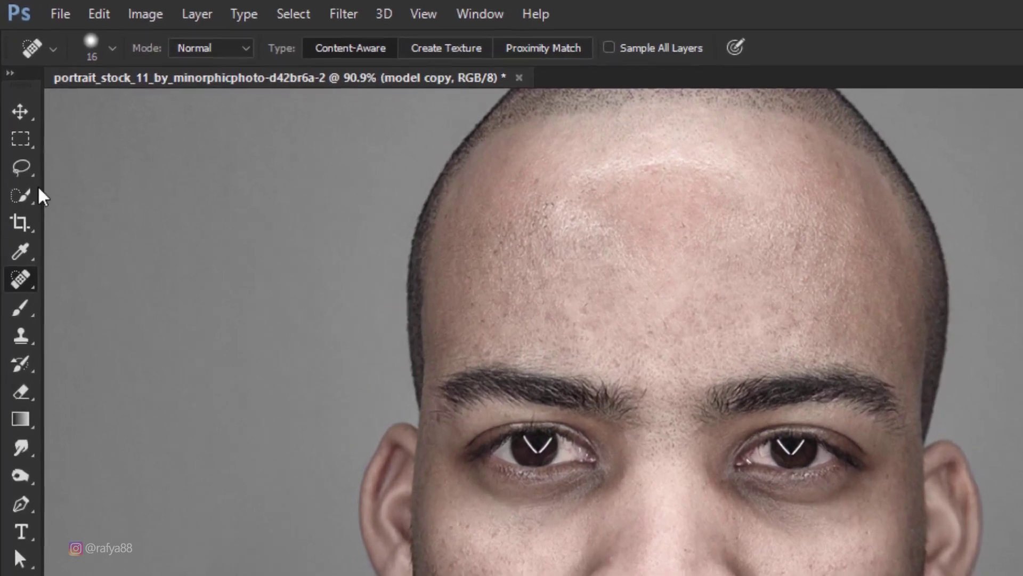
Choose the freehand Lasso with a 30 px feather.
click(16, 100)
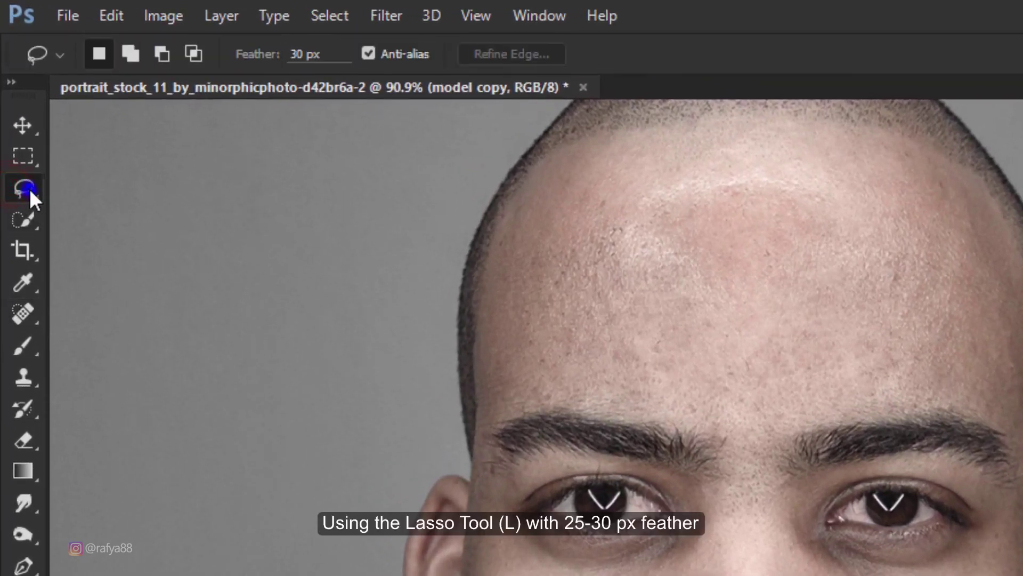
right_click(30, 188)
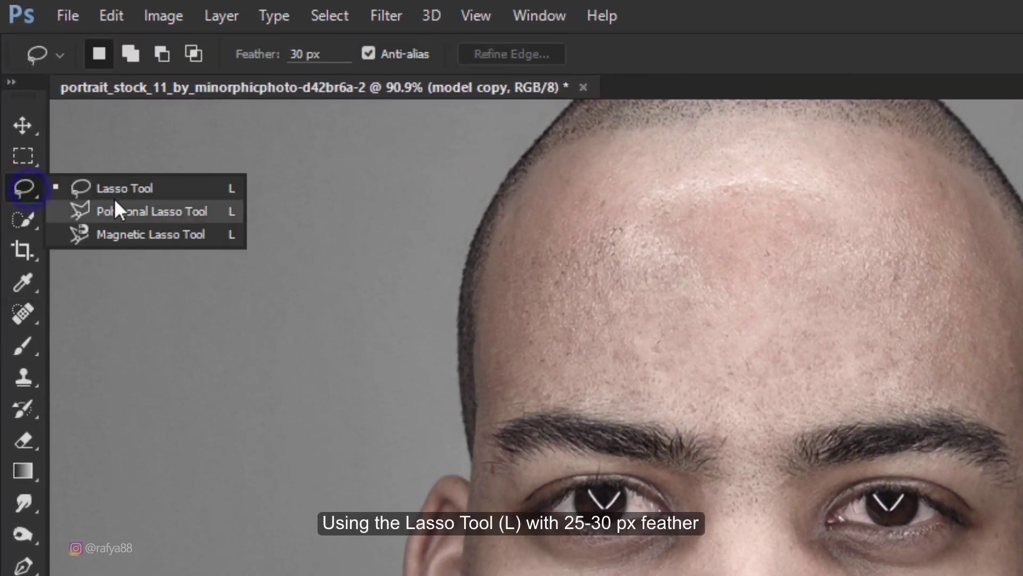
click(154, 189)
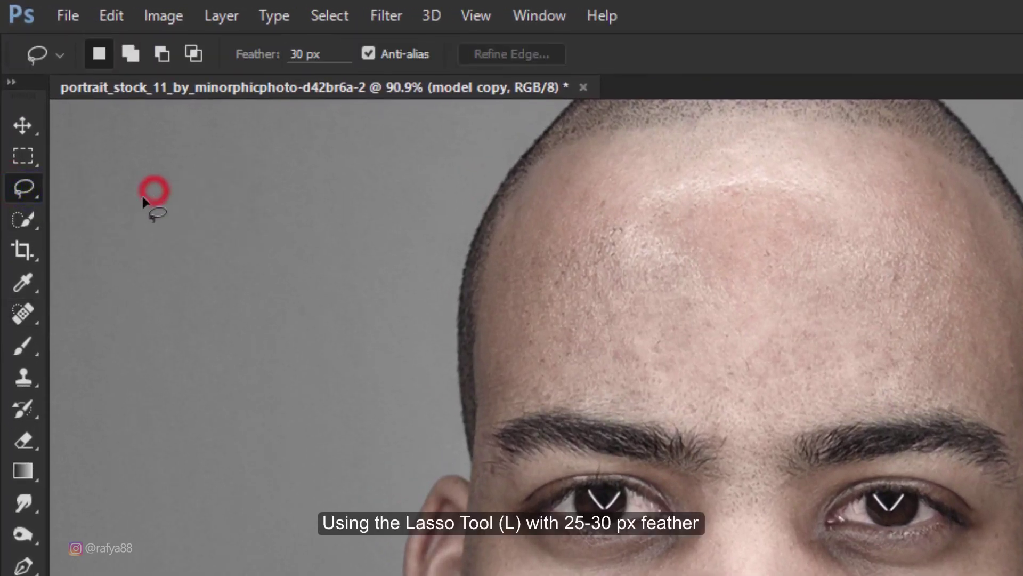
click(329, 54)
double_click(297, 54)
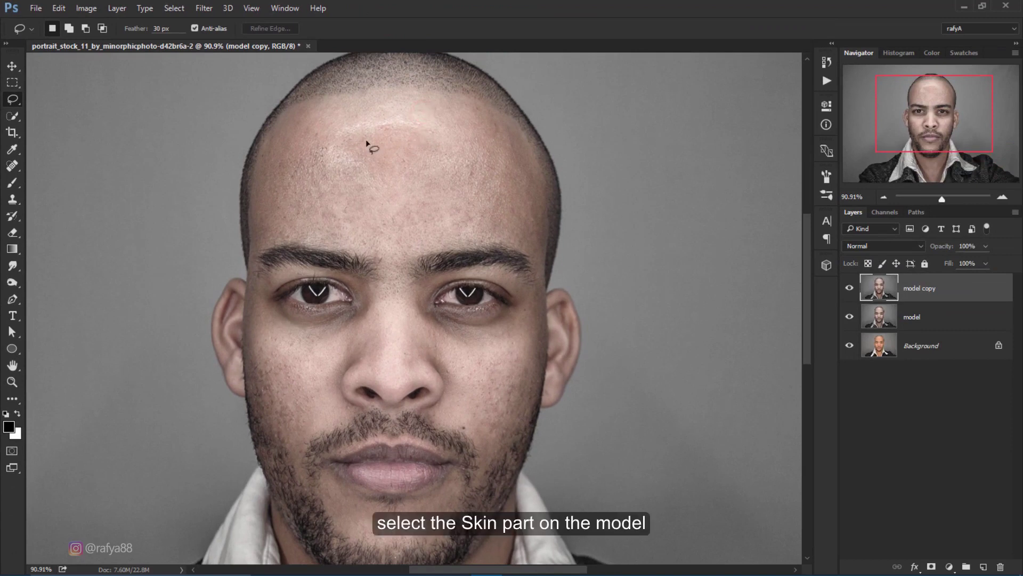
Outline the forehead skin with the feathered lasso.
drag(276, 132, 489, 132)
mouse_move(520, 174)
mouse_down()
mouse_move(525, 221)
mouse_move(411, 257)
mouse_move(267, 231)
mouse_up()
drag(268, 164, 293, 116)
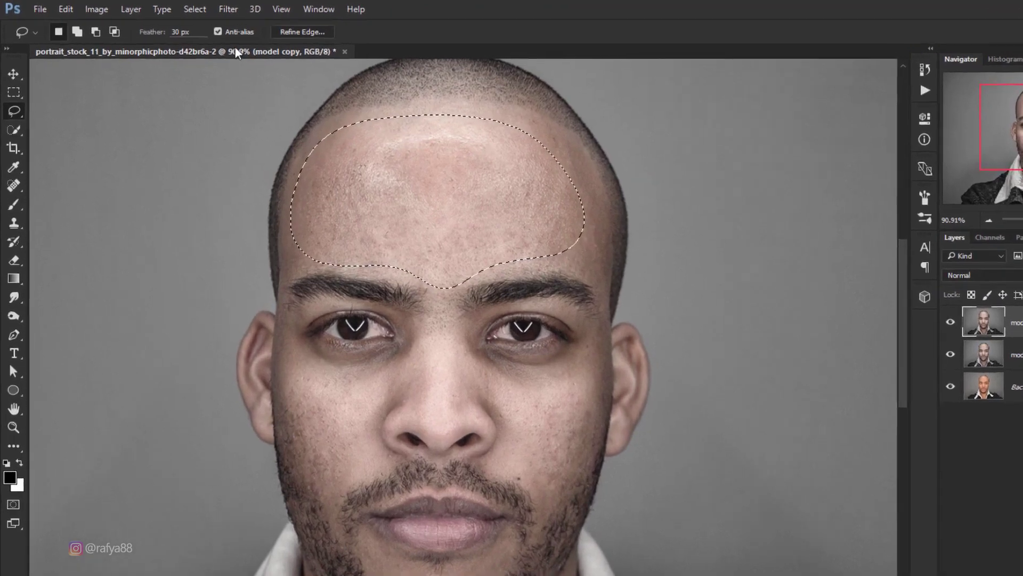
click(203, 8)
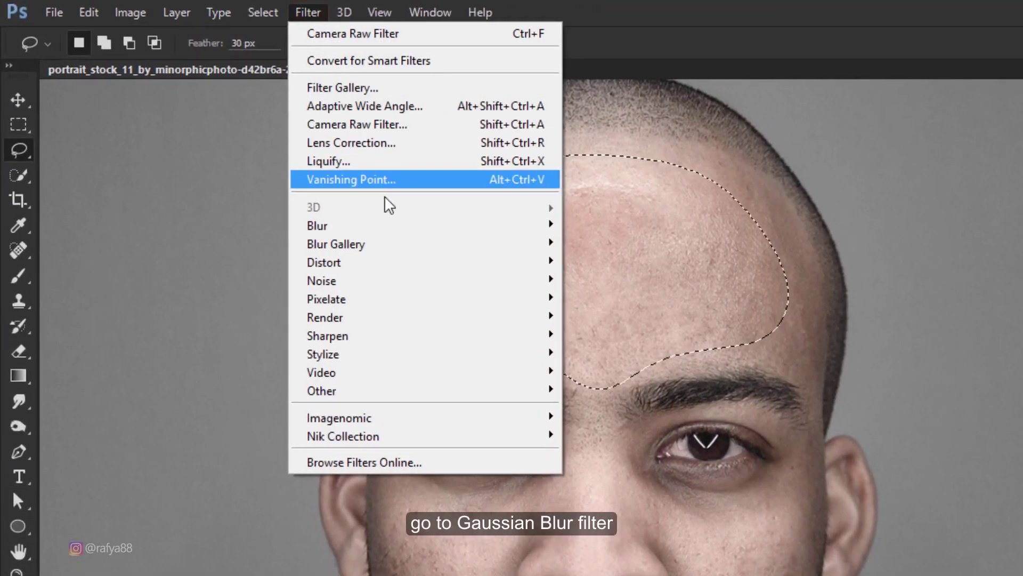
mouse_move(318, 225)
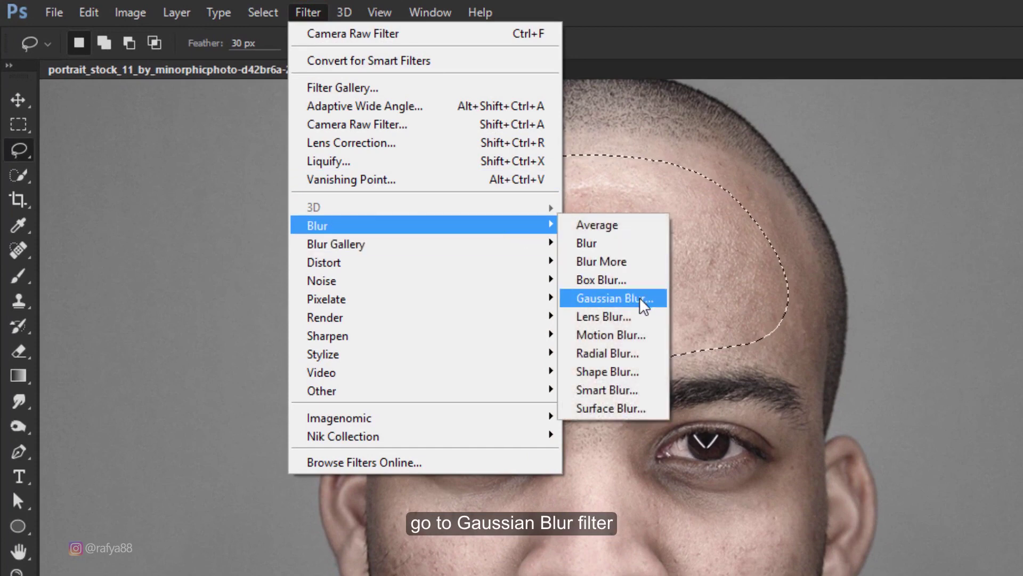
Blur the selected forehead with a 19.4 px Gaussian Blur radius.
click(633, 303)
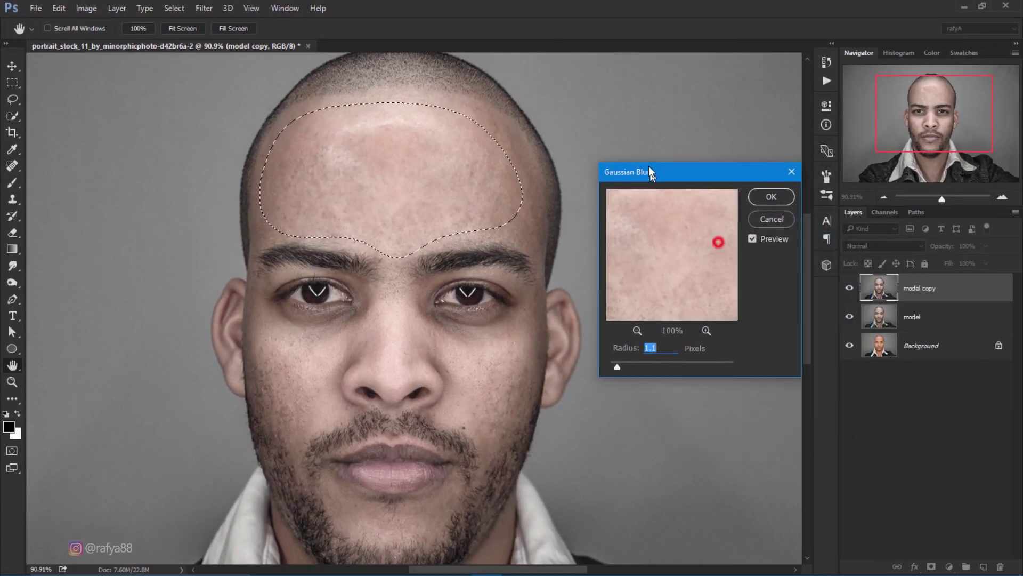
drag(650, 171, 602, 145)
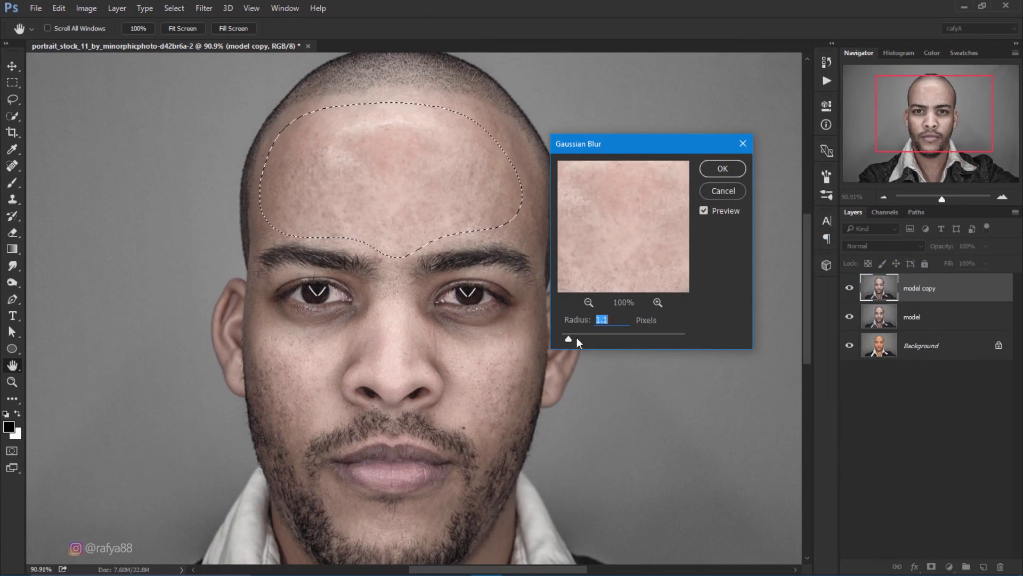
drag(571, 338, 617, 338)
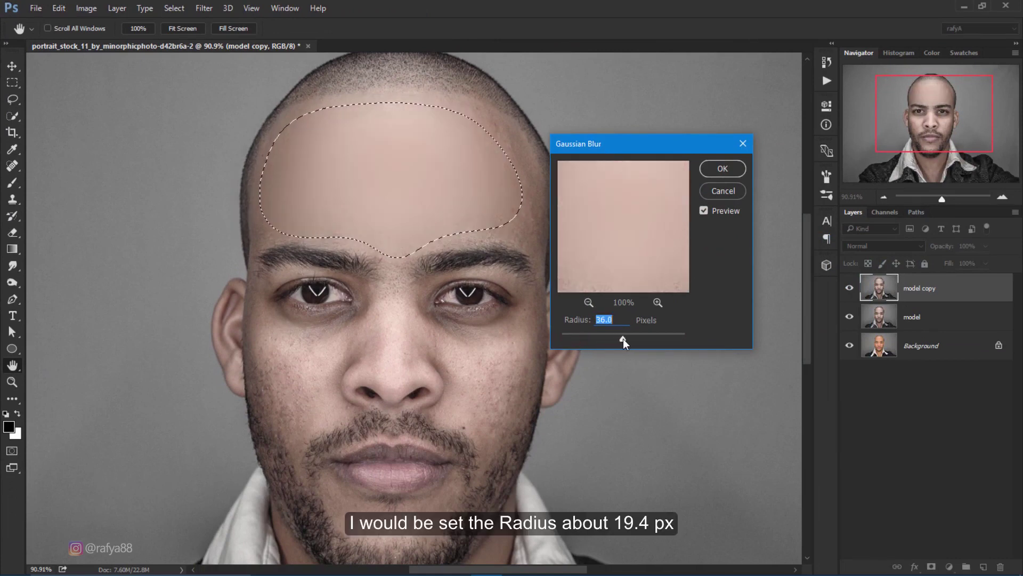
click(616, 337)
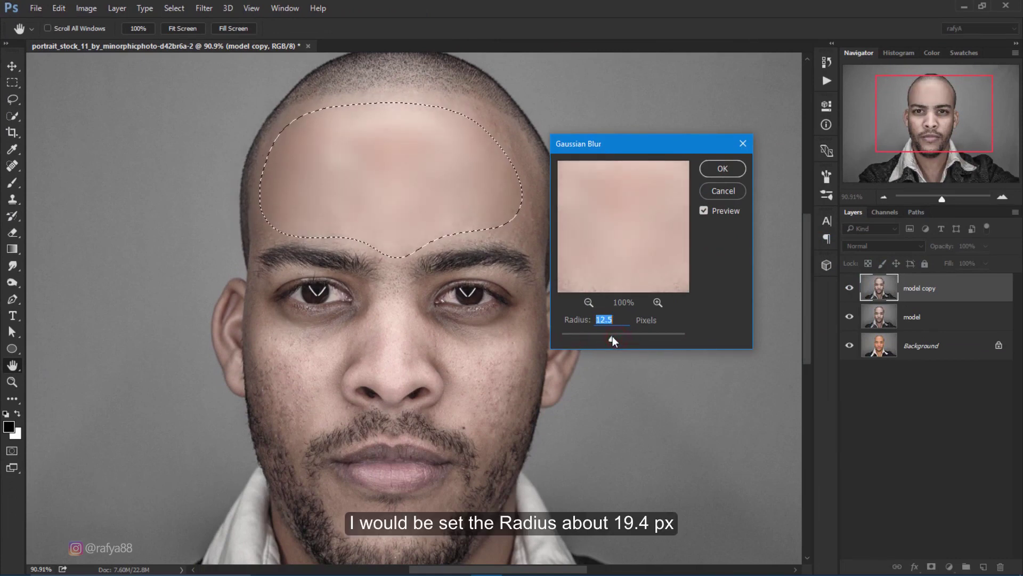
drag(613, 335, 616, 335)
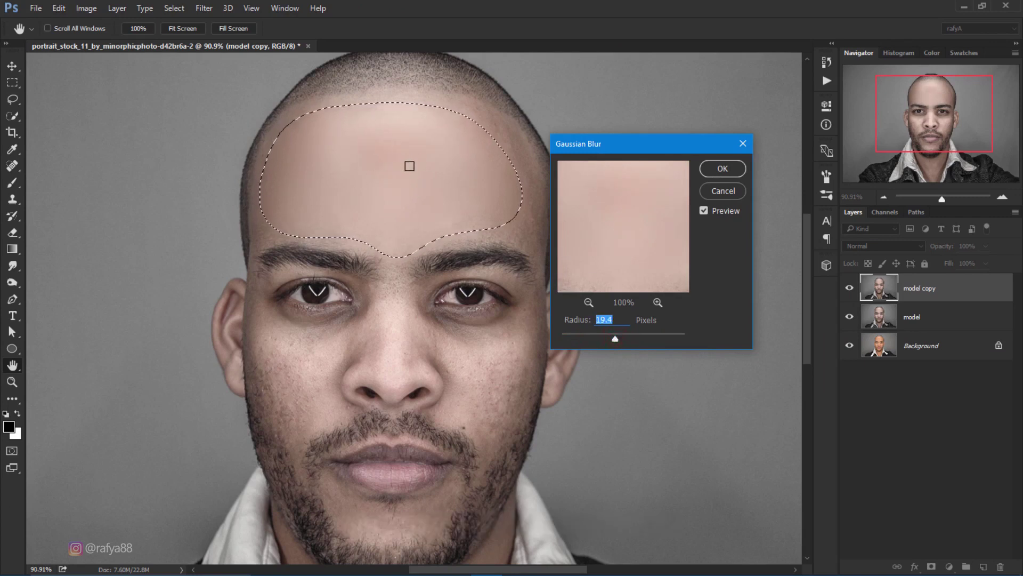
click(612, 326)
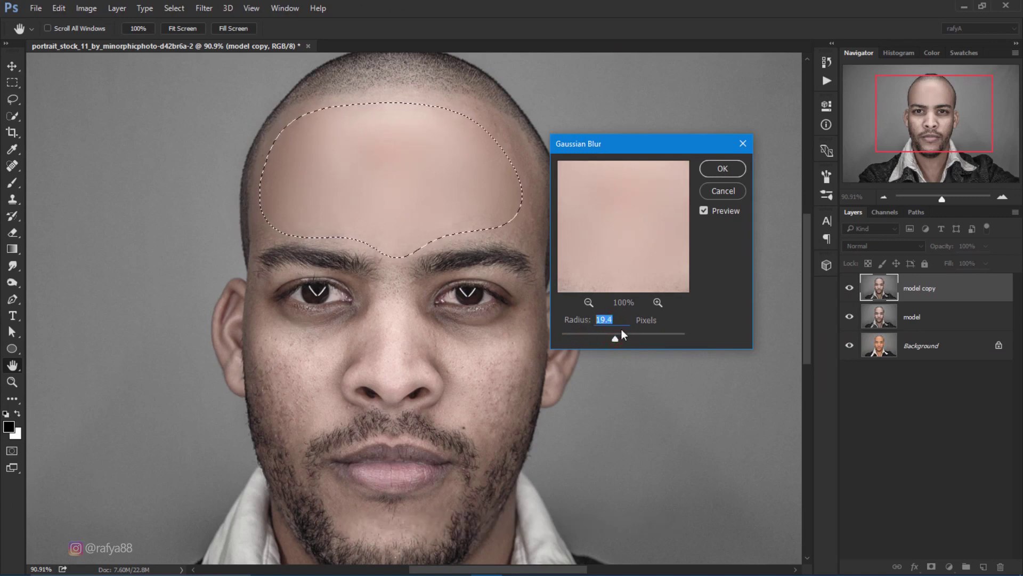
click(722, 168)
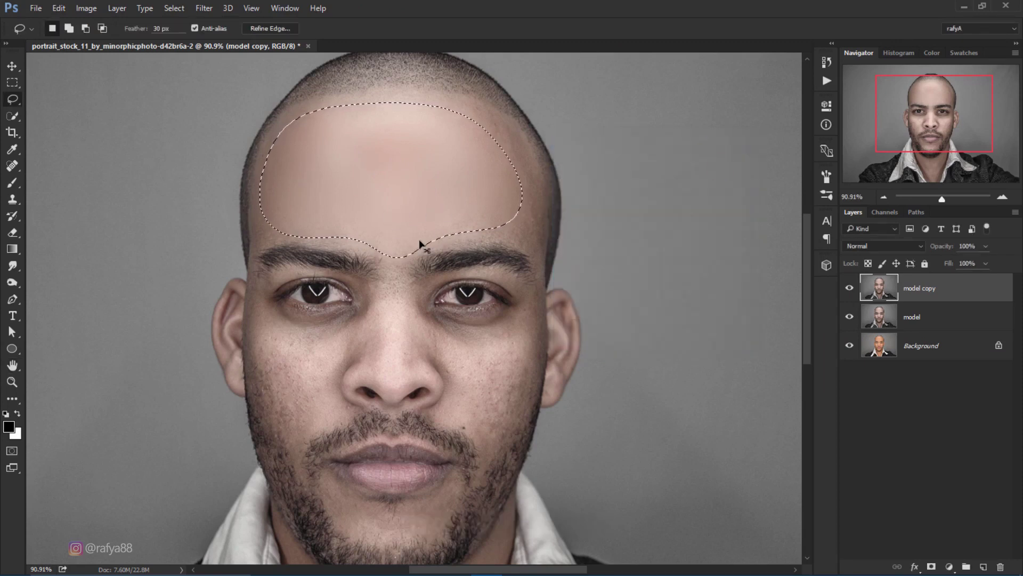
Lasso the right cheek and reapply the last Gaussian Blur to it.
key(ctrl+d)
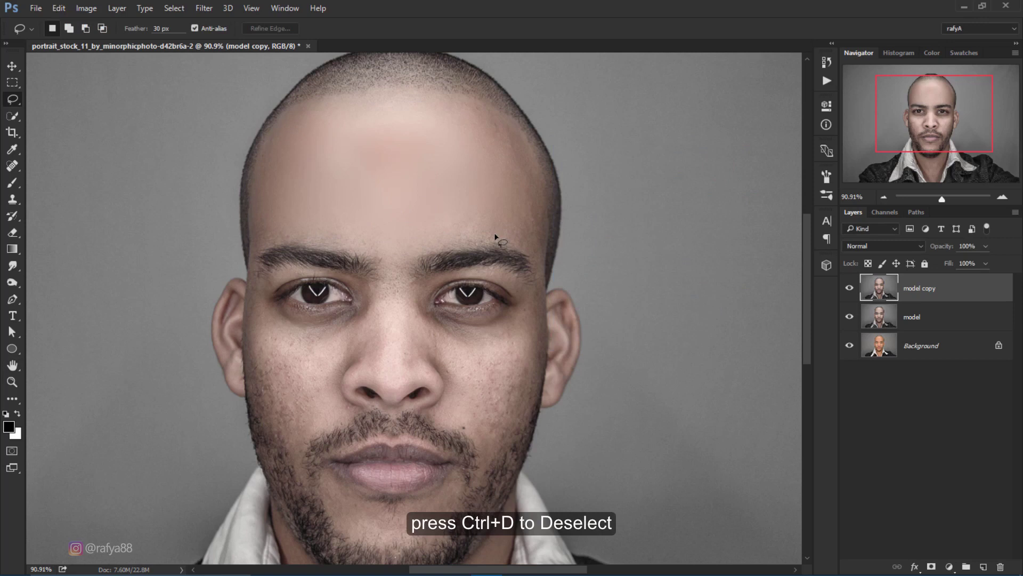
drag(464, 266, 444, 190)
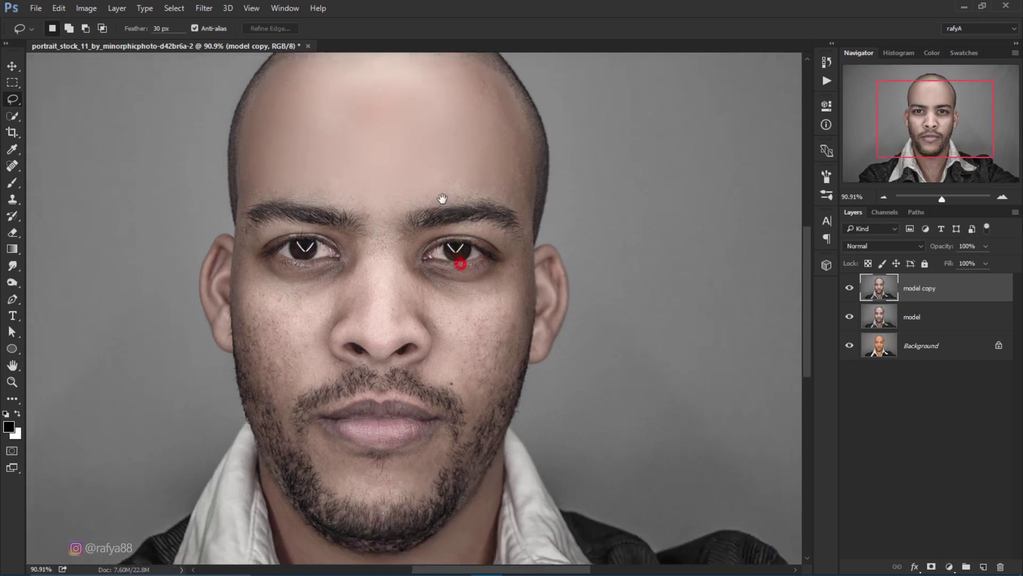
drag(410, 241, 470, 252)
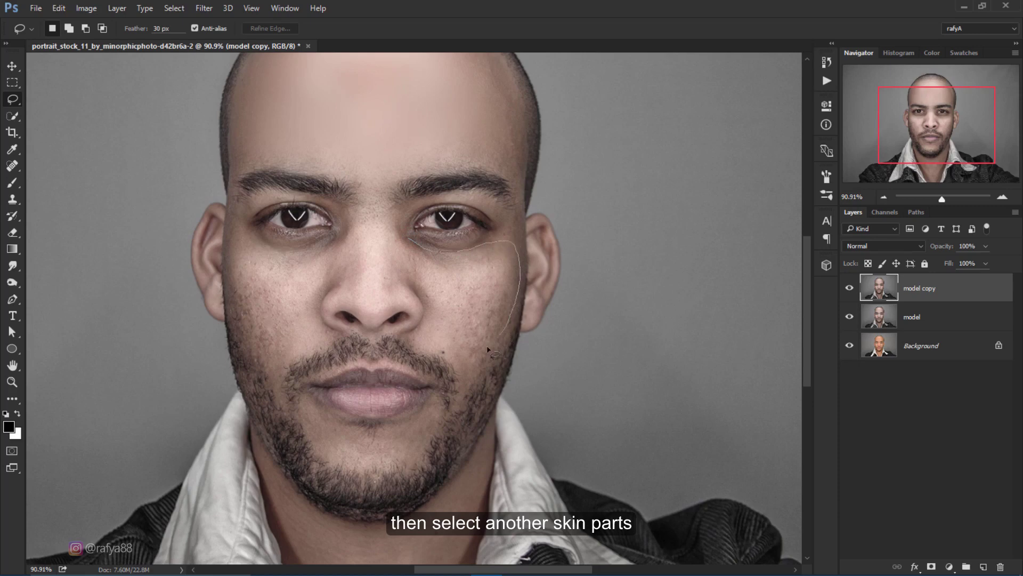
mouse_move(456, 359)
mouse_down()
mouse_move(407, 270)
mouse_move(406, 240)
mouse_up()
click(203, 8)
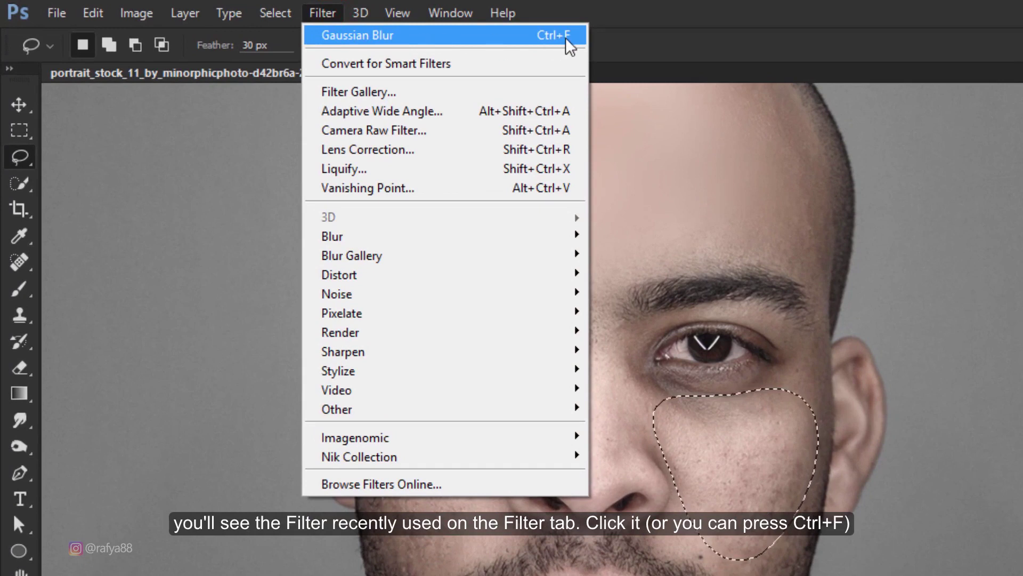
click(566, 40)
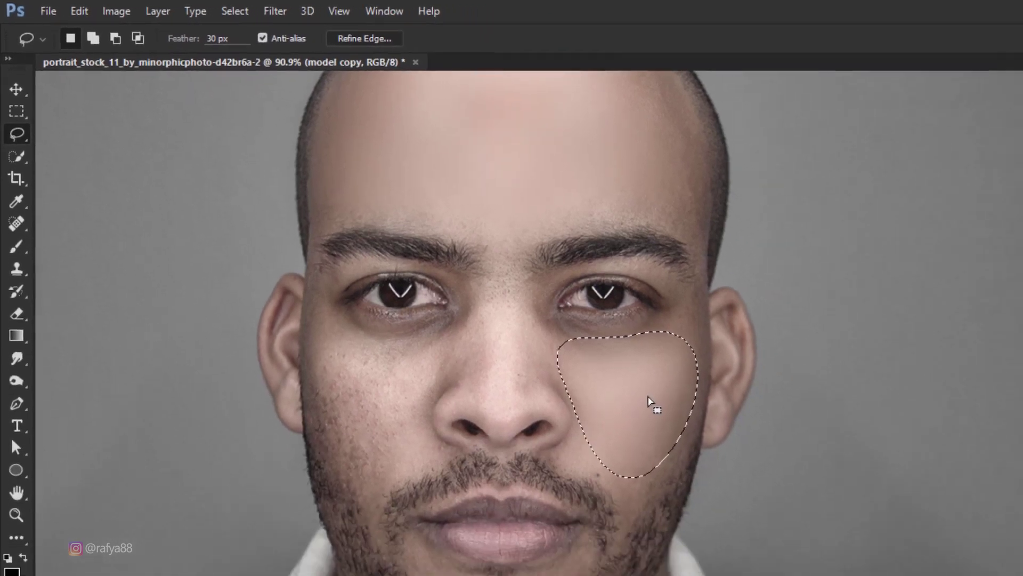
key(ctrl+d)
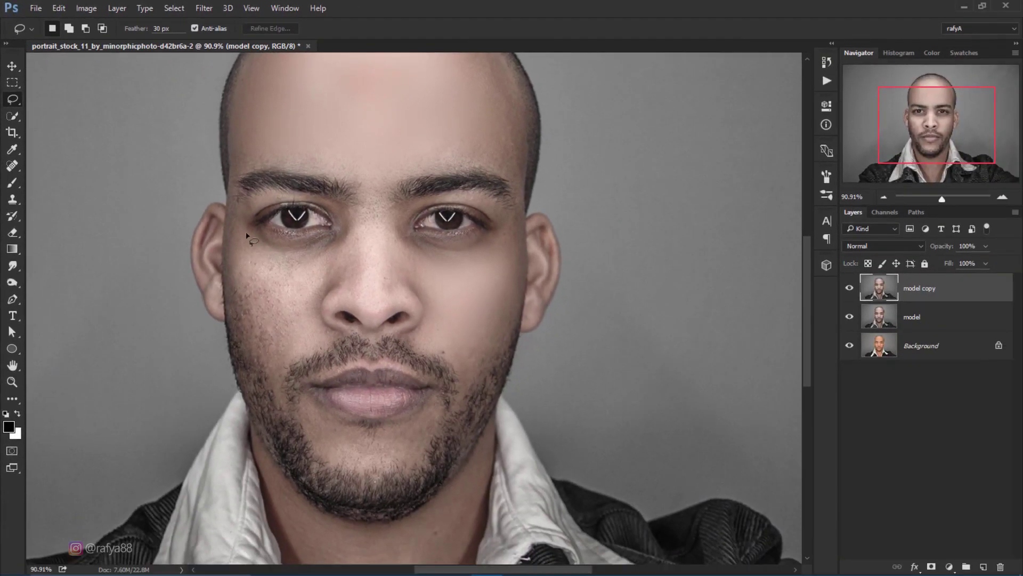
Lasso and blur the left cheek, the temple and the nose bridge with Ctrl+F.
drag(241, 233, 237, 251)
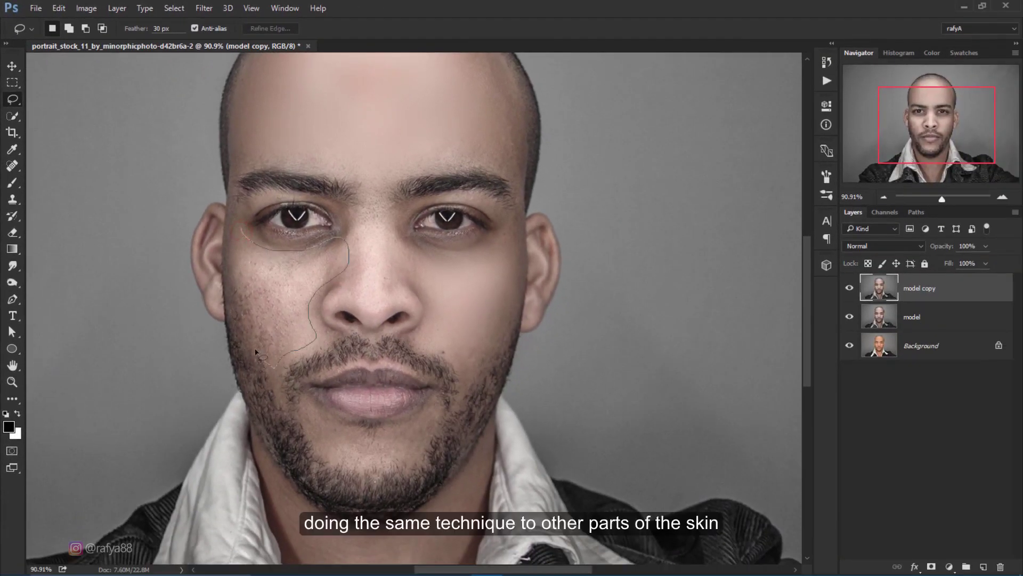
key(ctrl+f)
key(ctrl+d)
scroll(365, 233, up, 2)
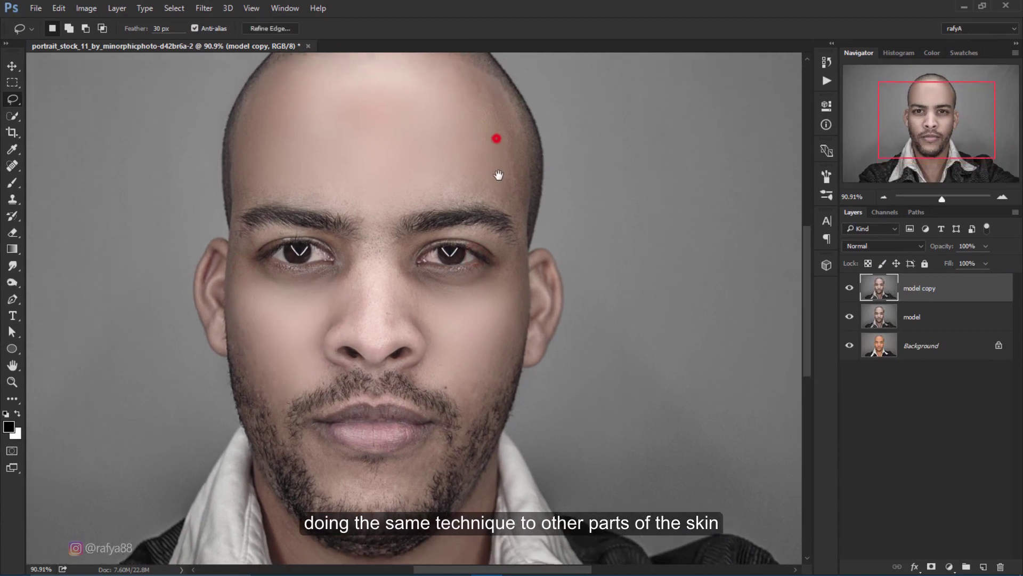
mouse_move(505, 120)
mouse_down()
mouse_move(530, 187)
mouse_move(484, 96)
mouse_up()
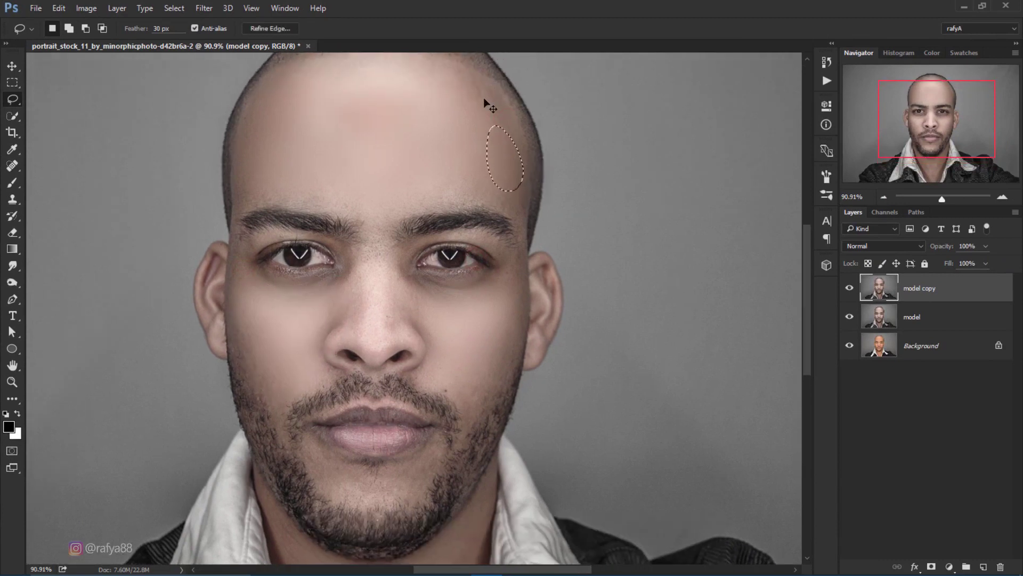
key(ctrl+f)
key(ctrl+d)
mouse_move(390, 171)
mouse_down()
mouse_move(388, 296)
mouse_move(365, 183)
mouse_move(378, 174)
mouse_up()
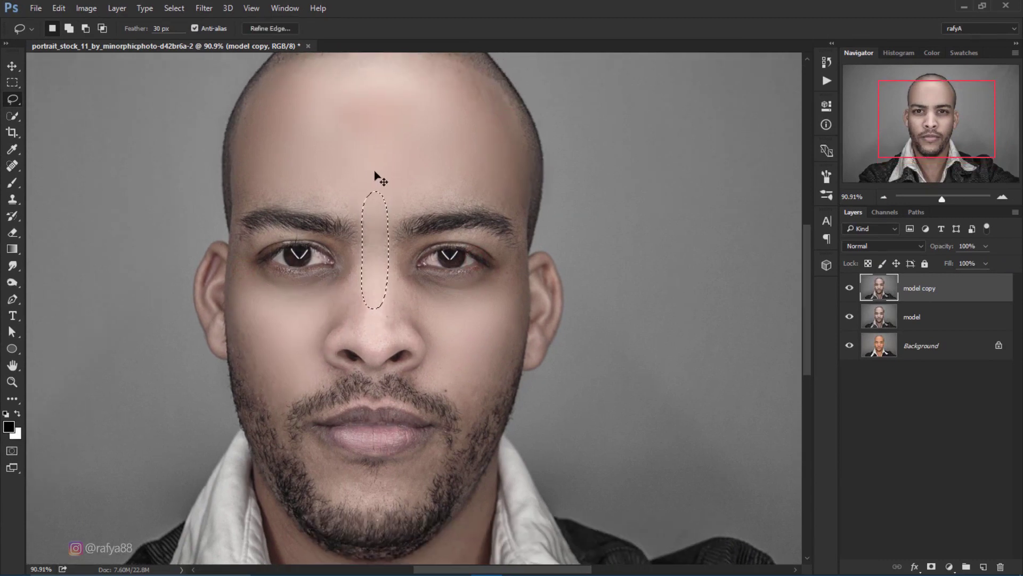
key(ctrl+f)
scroll(376, 173, down, 2)
click(448, 318)
Lasso and blur small skin patches on the chin and jaw.
mouse_move(322, 397)
mouse_down()
mouse_move(353, 443)
mouse_move(323, 397)
mouse_up()
key(ctrl+f)
scroll(448, 402, down, 3)
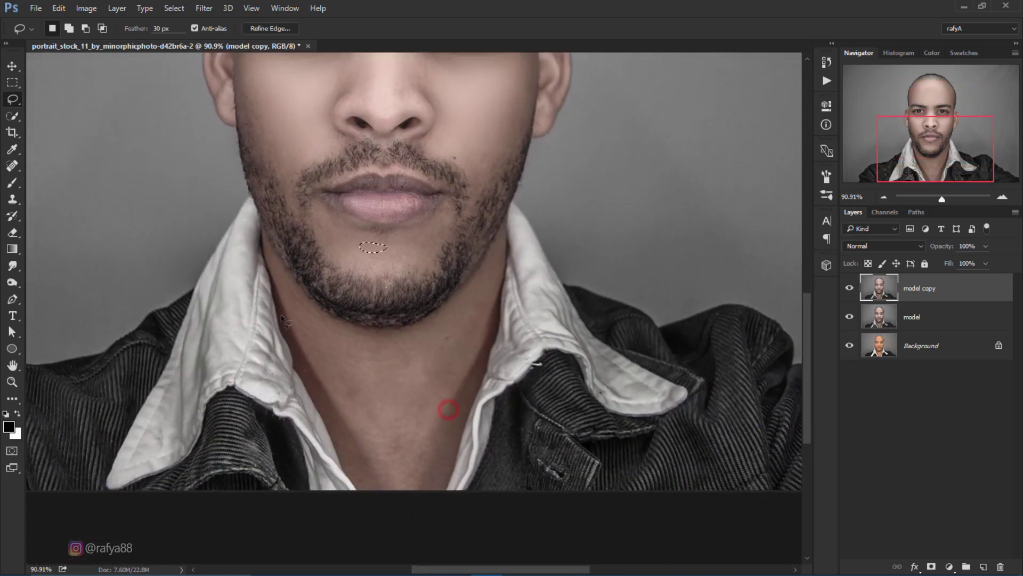
mouse_move(285, 299)
mouse_down()
mouse_move(333, 408)
mouse_move(439, 435)
mouse_up()
drag(293, 302, 294, 303)
key(ctrl+f)
scroll(473, 320, down, 3)
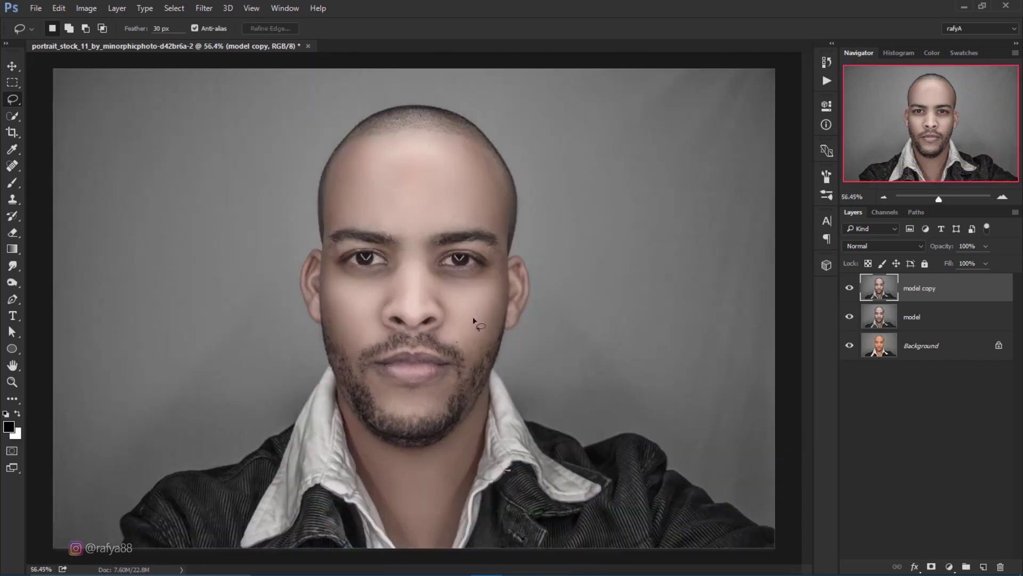
scroll(473, 283, up, 2)
scroll(466, 282, up, 2)
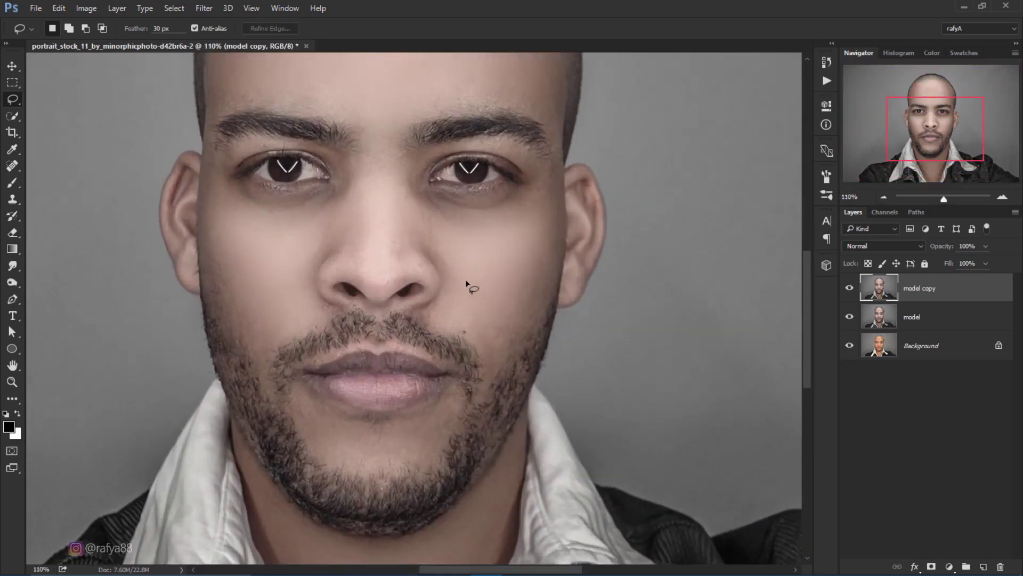
scroll(442, 291, down, 4)
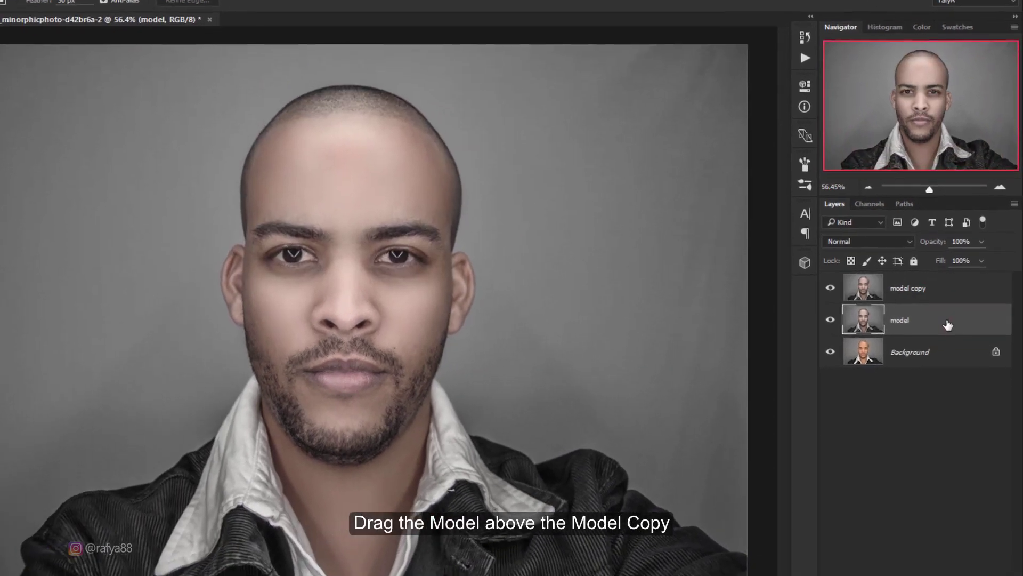
Drag 'model' above 'model copy' in the Layers panel and blend it in Linear Light.
drag(928, 311, 951, 284)
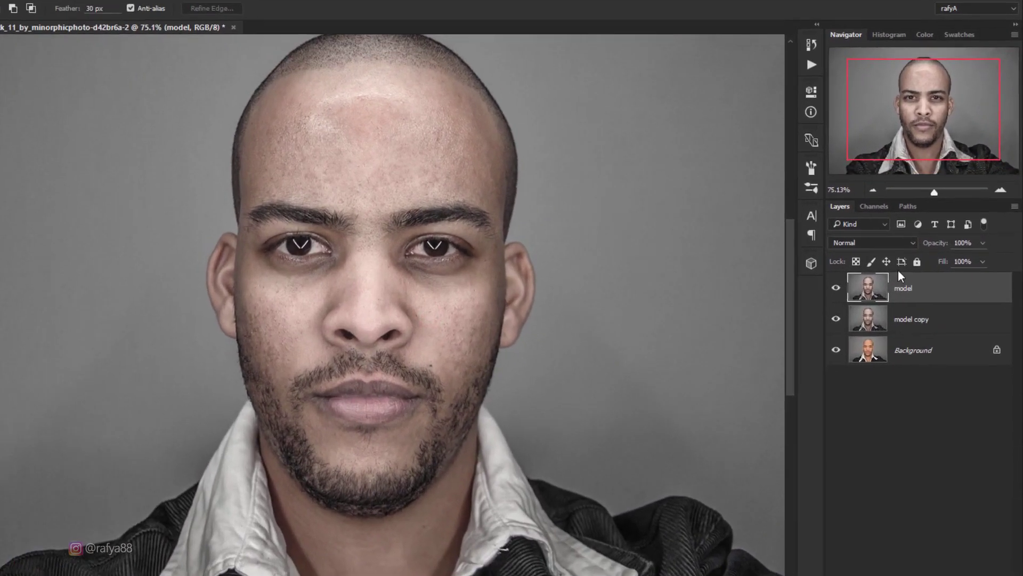
click(907, 246)
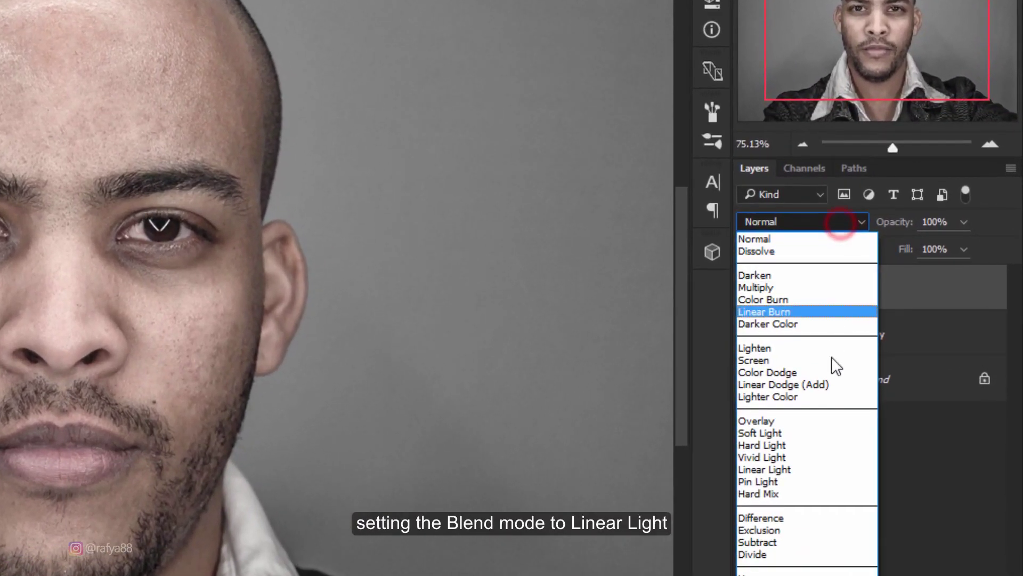
click(846, 467)
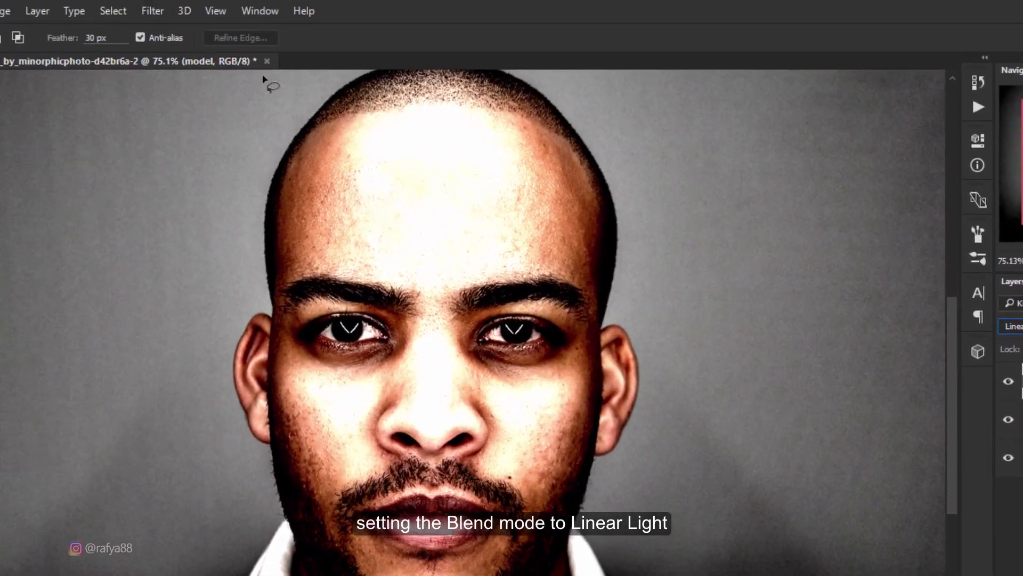
click(155, 10)
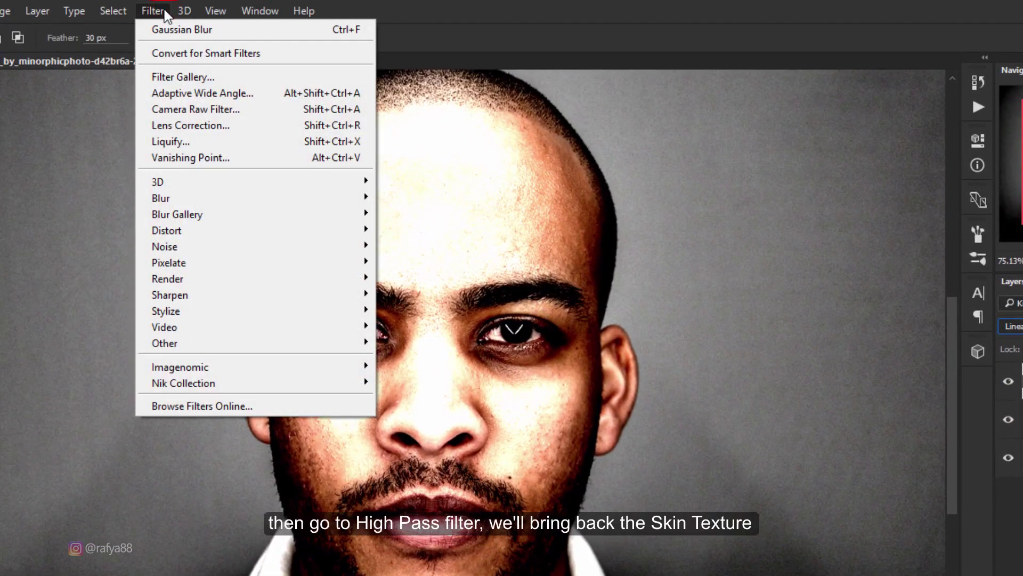
mouse_move(165, 343)
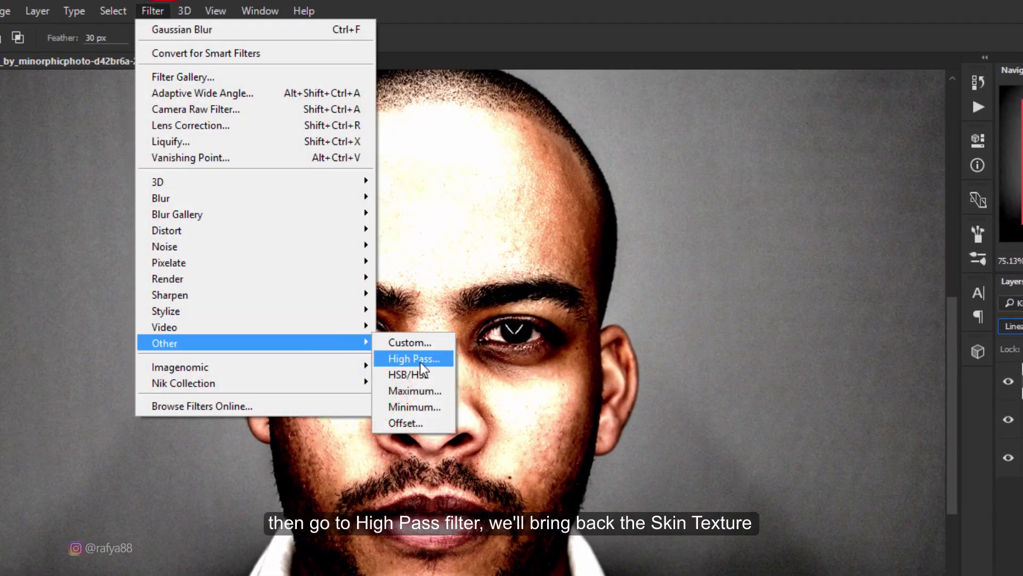
Run High Pass on the model layer with a 1.3 px radius.
click(420, 360)
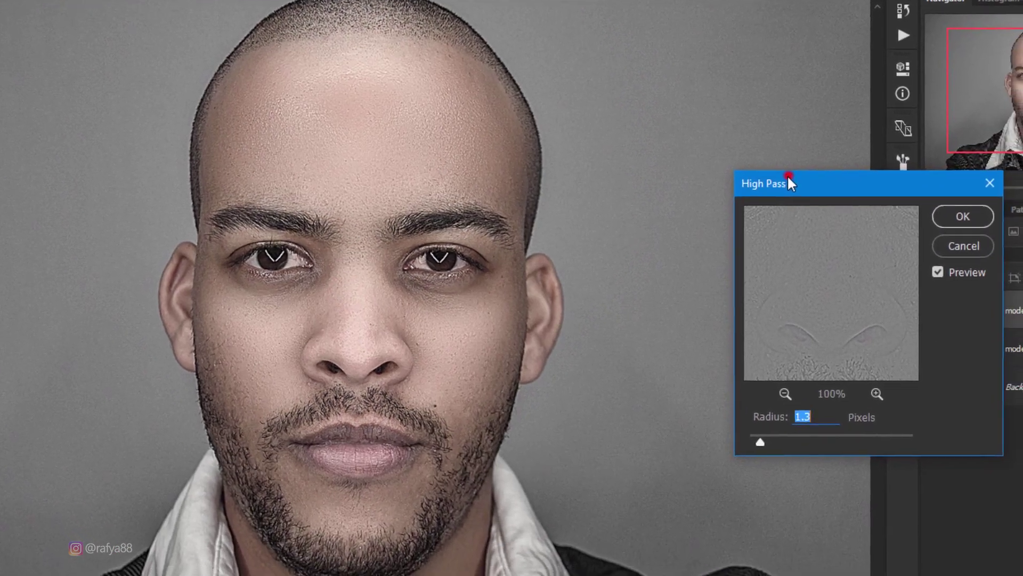
drag(788, 175, 613, 112)
mouse_move(584, 377)
mouse_down()
mouse_move(561, 373)
mouse_move(586, 379)
mouse_up()
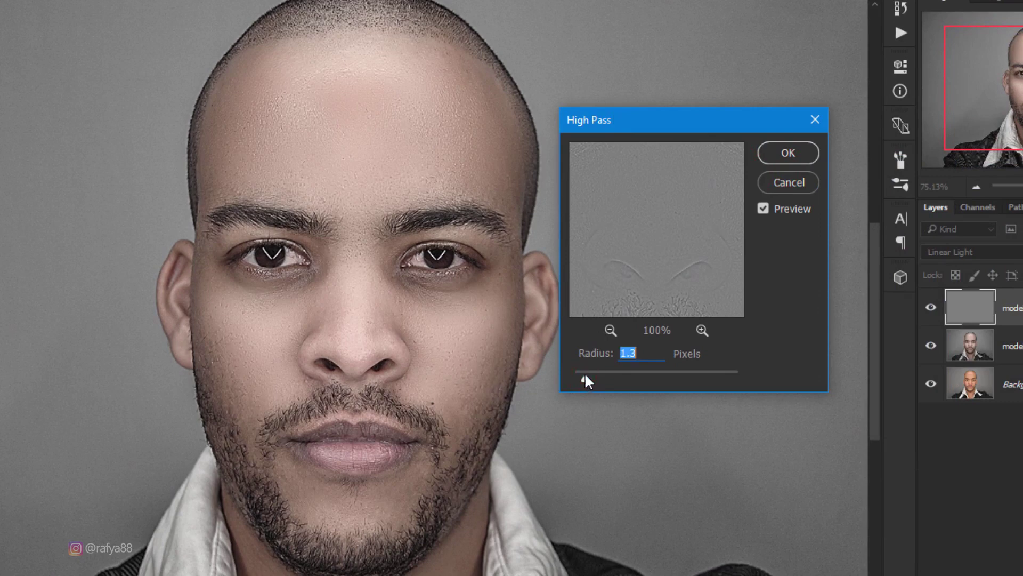
click(788, 153)
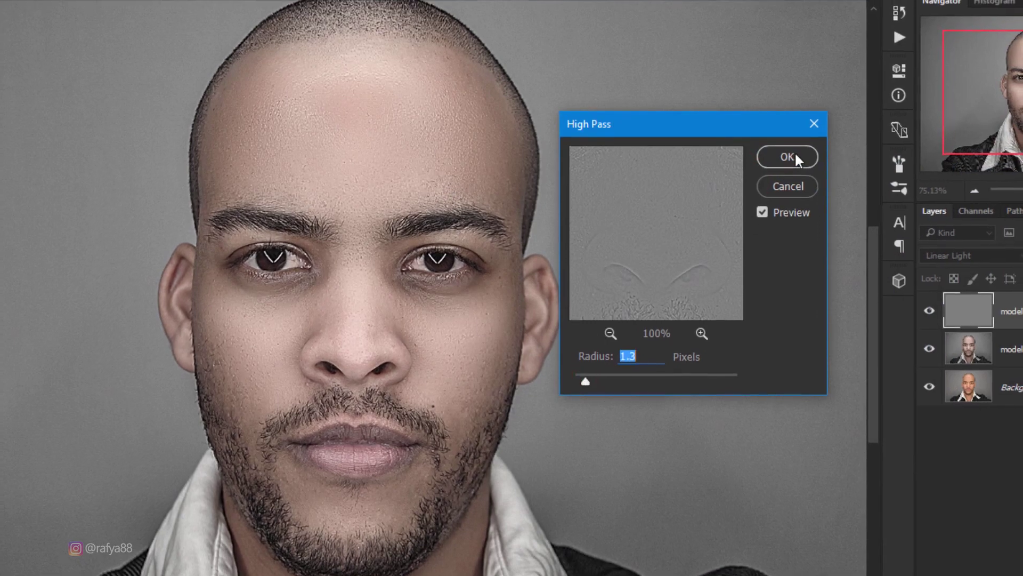
scroll(380, 160, up, 2)
Soften the high-pass layer with a 0.9 px Gaussian Blur.
click(108, 10)
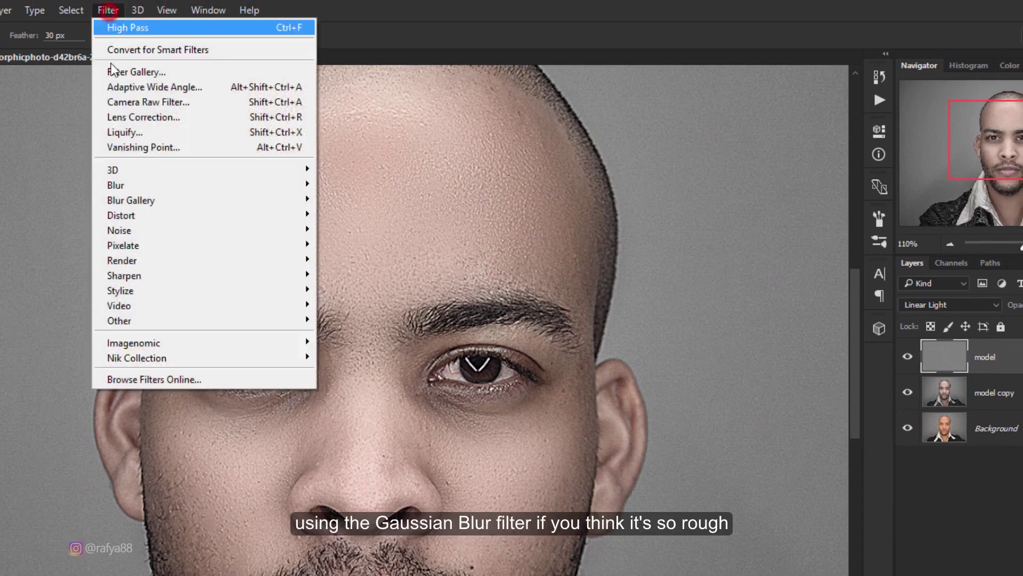
mouse_move(116, 185)
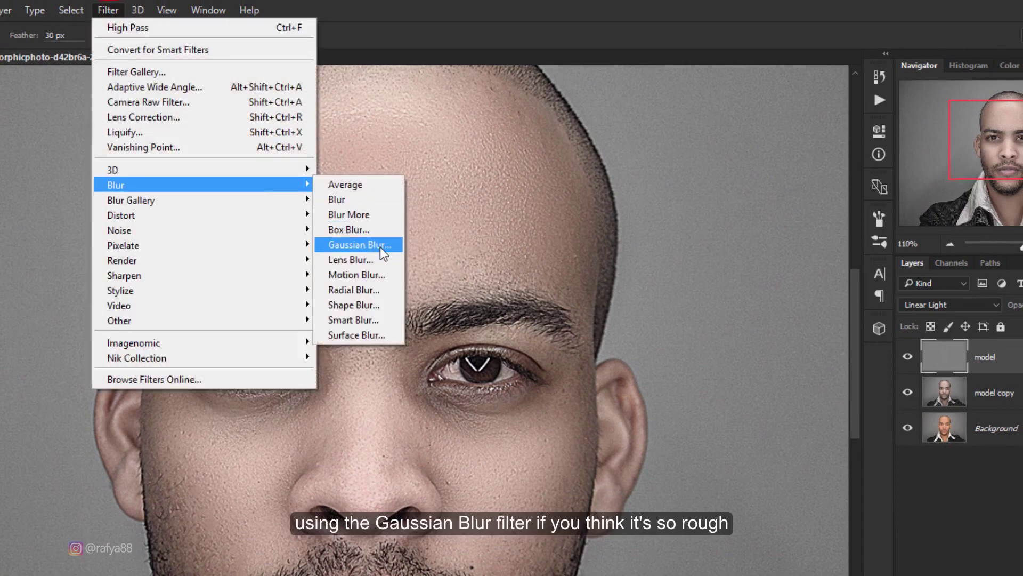
click(383, 252)
drag(593, 414, 558, 419)
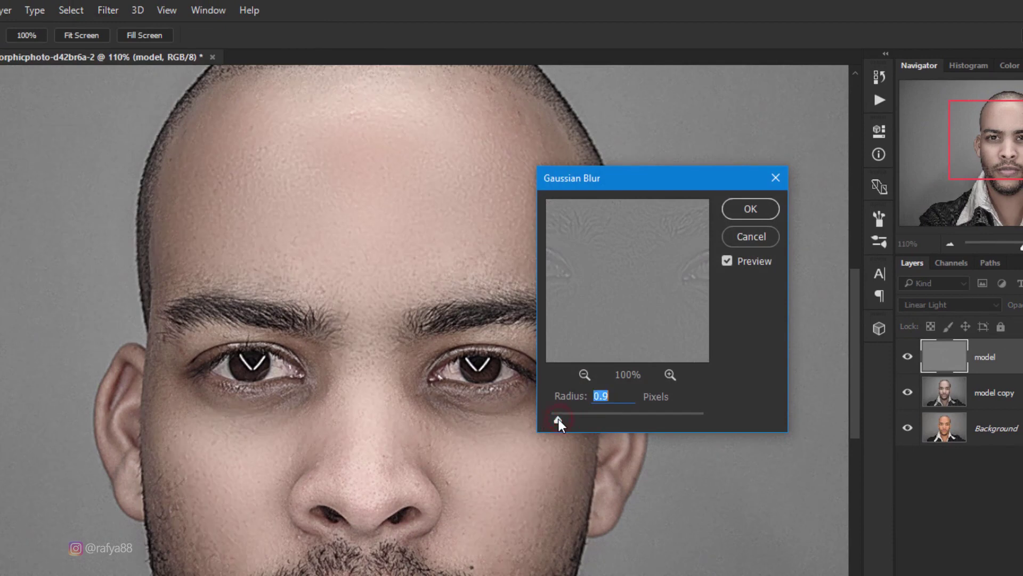
click(750, 209)
key(l)
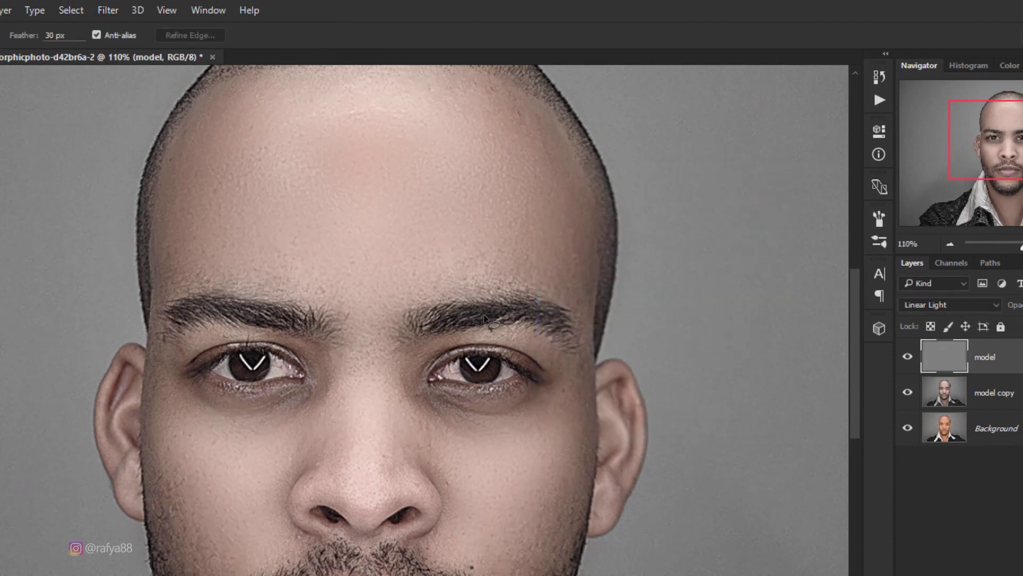
key(ctrl+0)
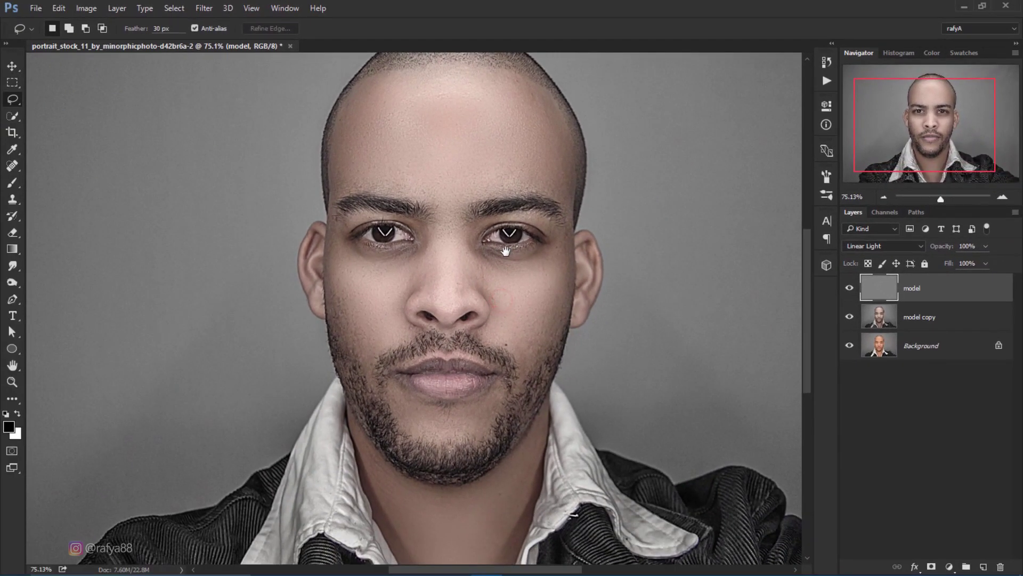
Group 'model' and 'model copy' into a group named 'model'.
click(945, 318)
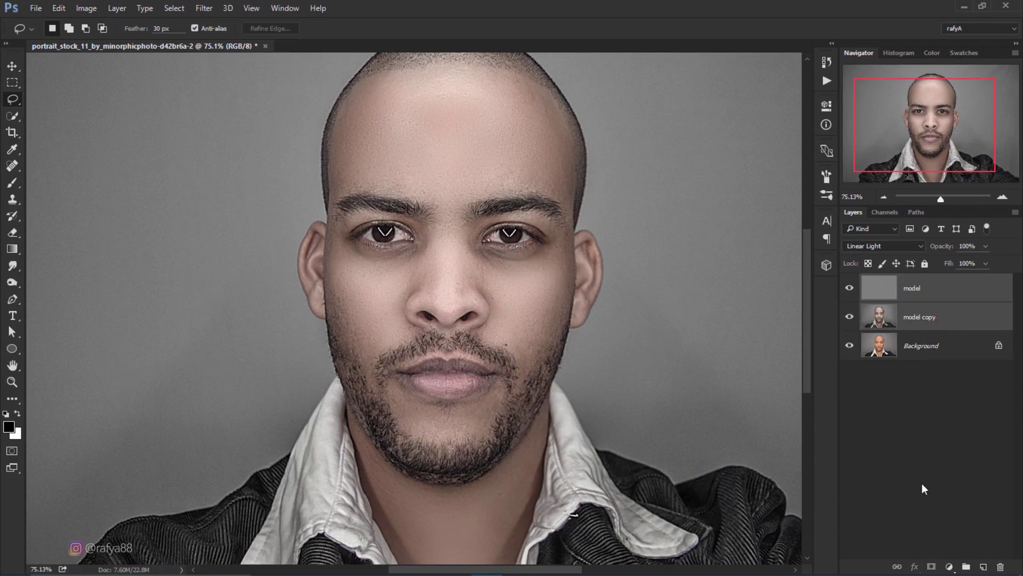
click(963, 566)
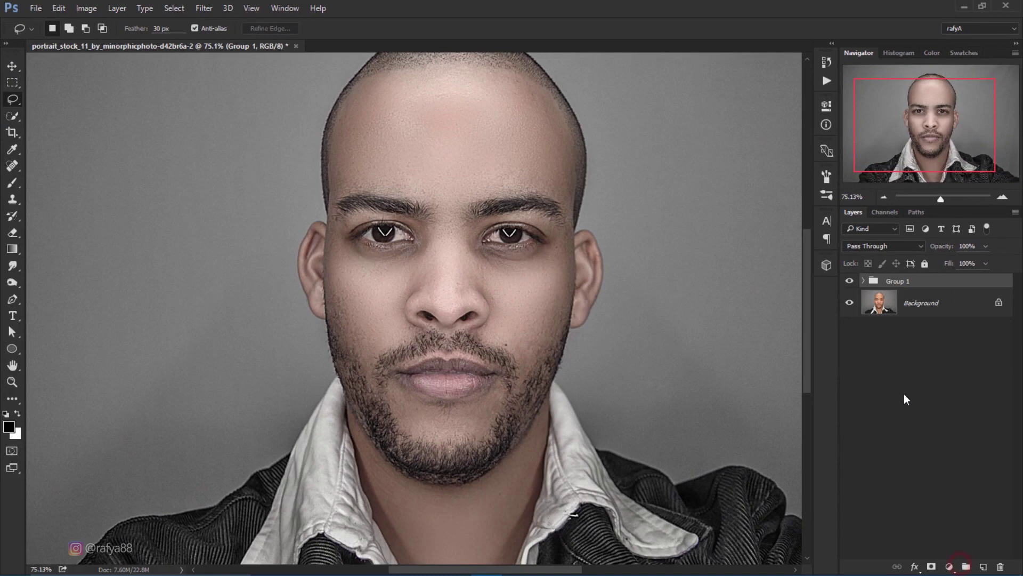
double_click(898, 282)
text(model)
click(943, 282)
Compare the group on and off, then stamp visible layers into a new Layer 1.
click(850, 280)
click(851, 281)
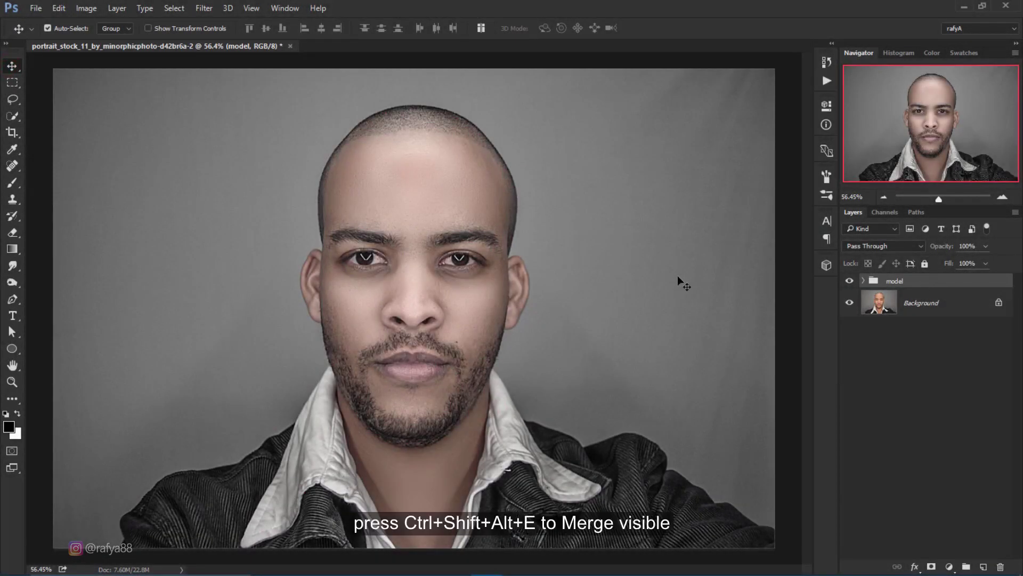
key(ctrl+shift+alt+e)
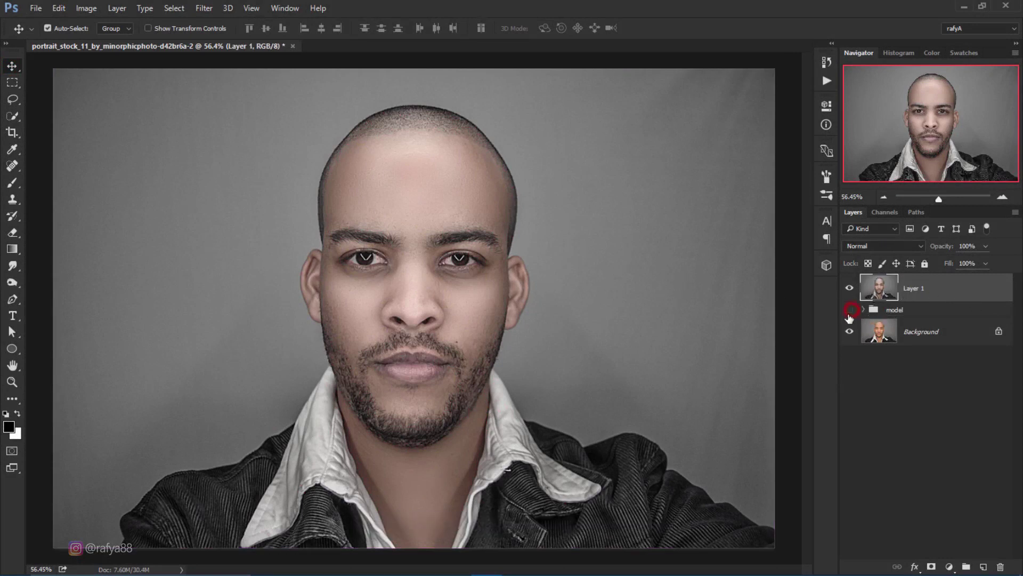
Quick-select the man's head, face, ears, neck and jacket in Add mode.
click(11, 115)
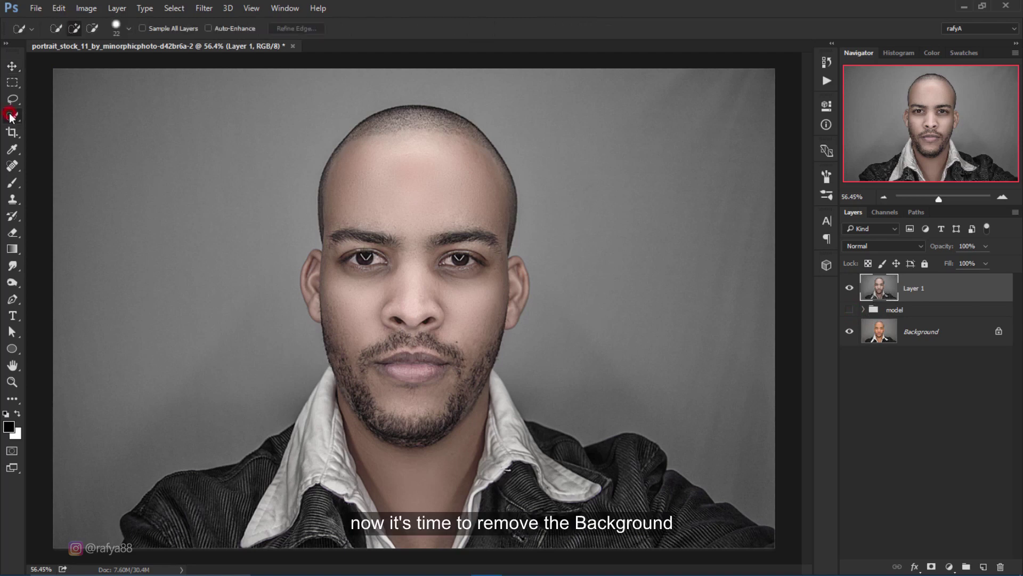
click(75, 28)
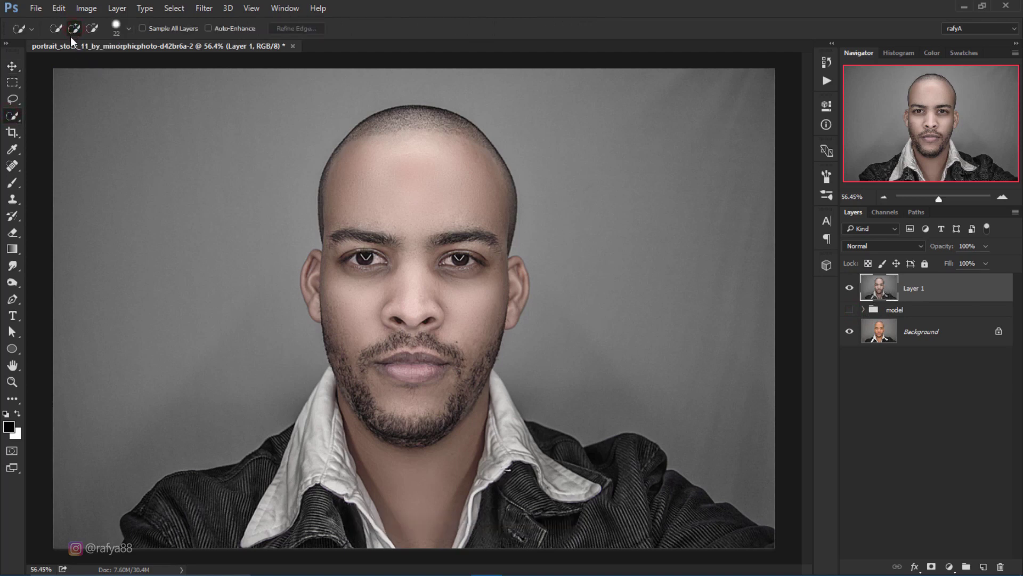
mouse_move(337, 184)
mouse_down()
mouse_move(502, 271)
mouse_move(521, 302)
mouse_up()
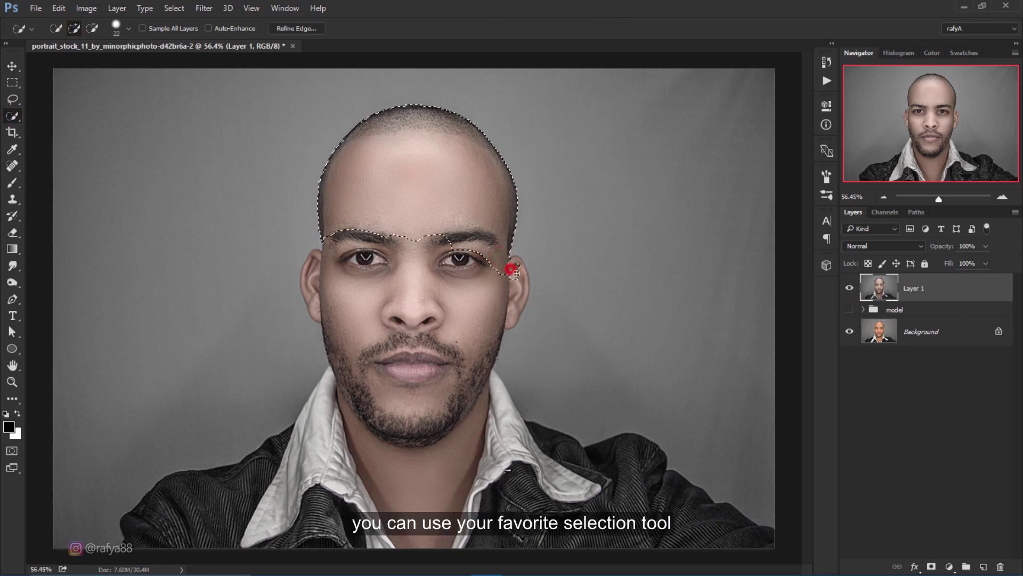
scroll(522, 302, up, 2)
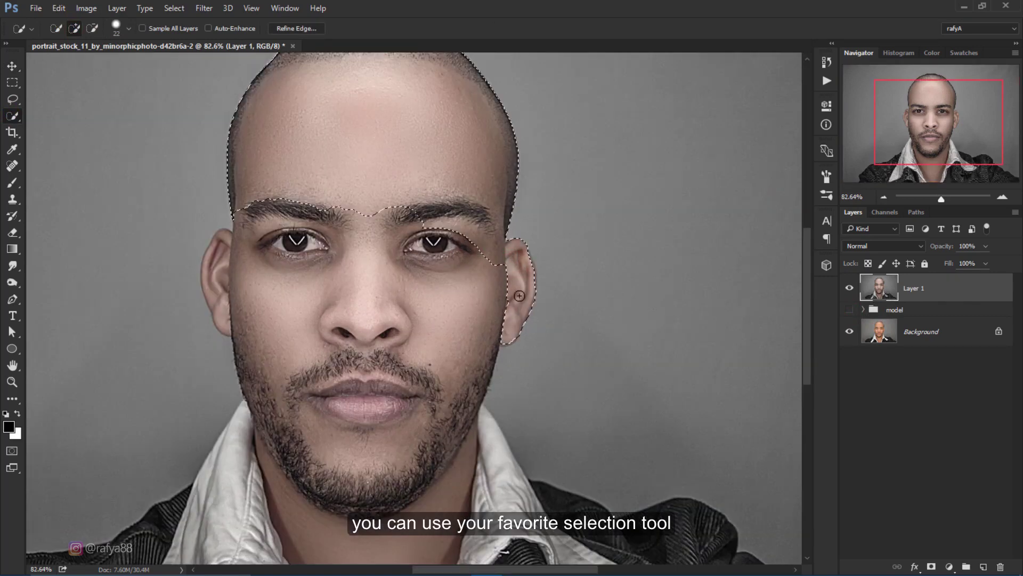
drag(482, 343, 249, 466)
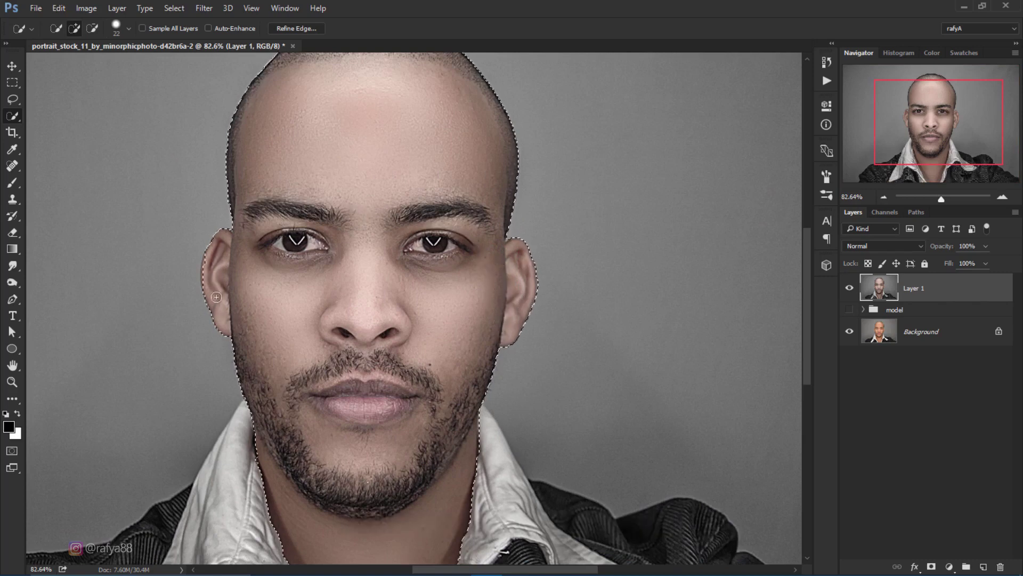
scroll(333, 411, down, 2)
drag(333, 412, 515, 436)
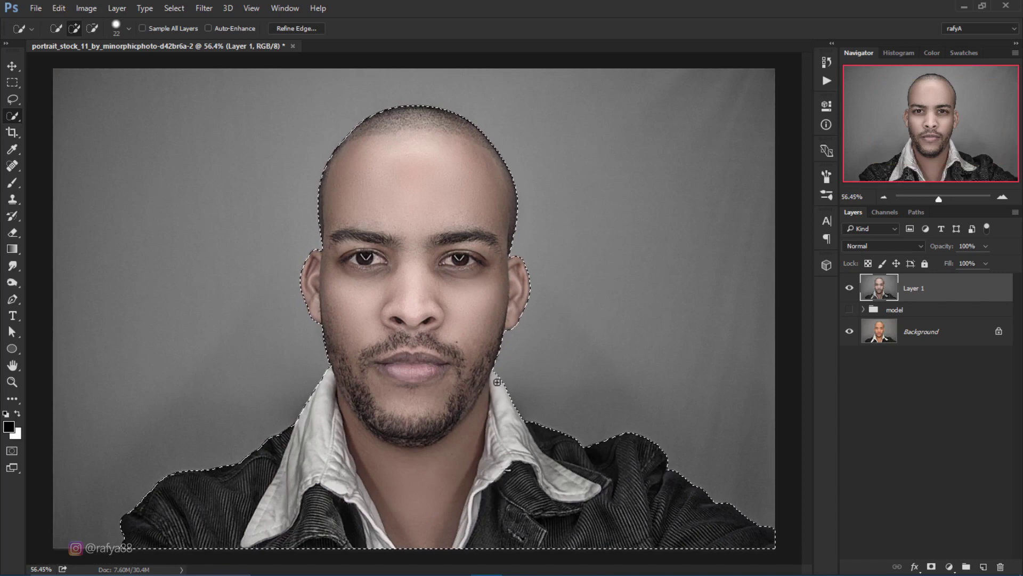
Hide the Background layer and mask Layer 1 to the selection.
click(850, 332)
click(930, 565)
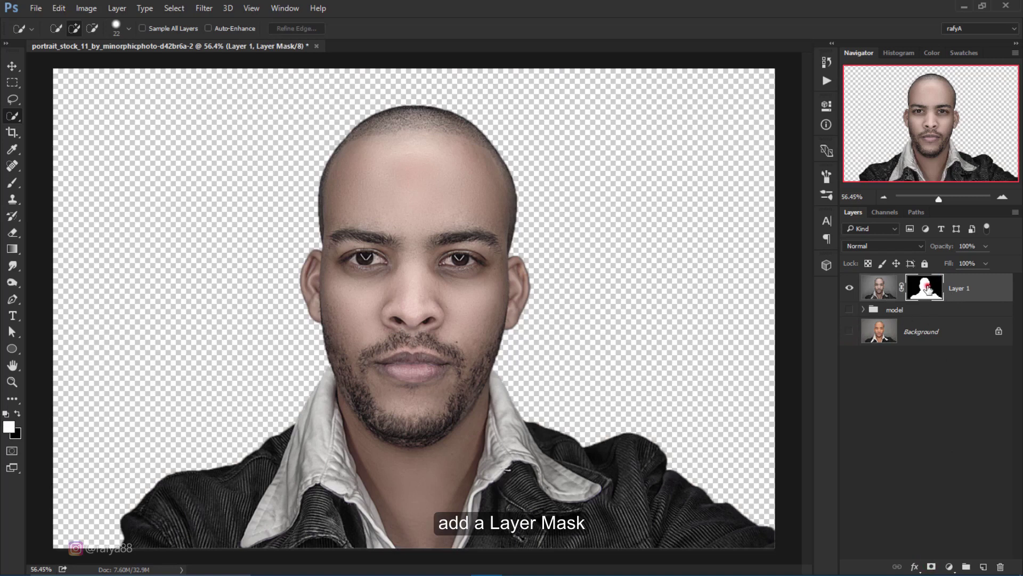
scroll(409, 160, up, 3)
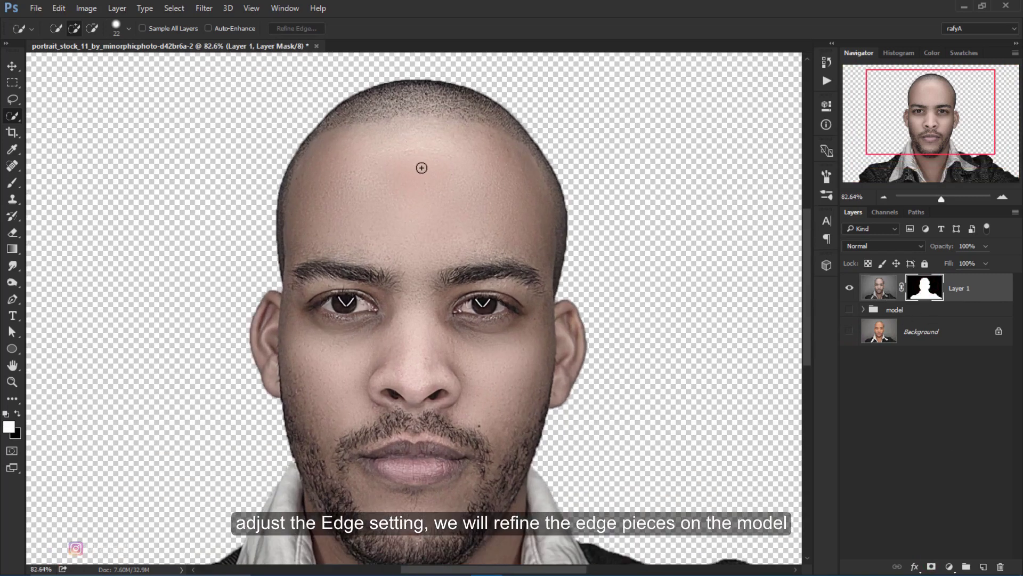
Refine the layer mask edge with Radius 0.7, Smooth 4 and Shift Edge -10%.
right_click(925, 291)
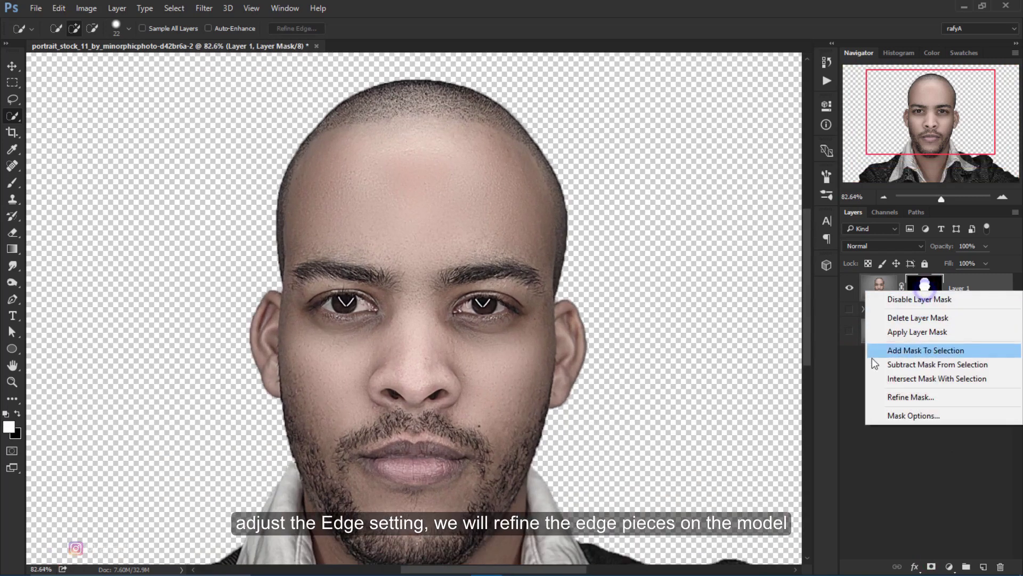
click(921, 398)
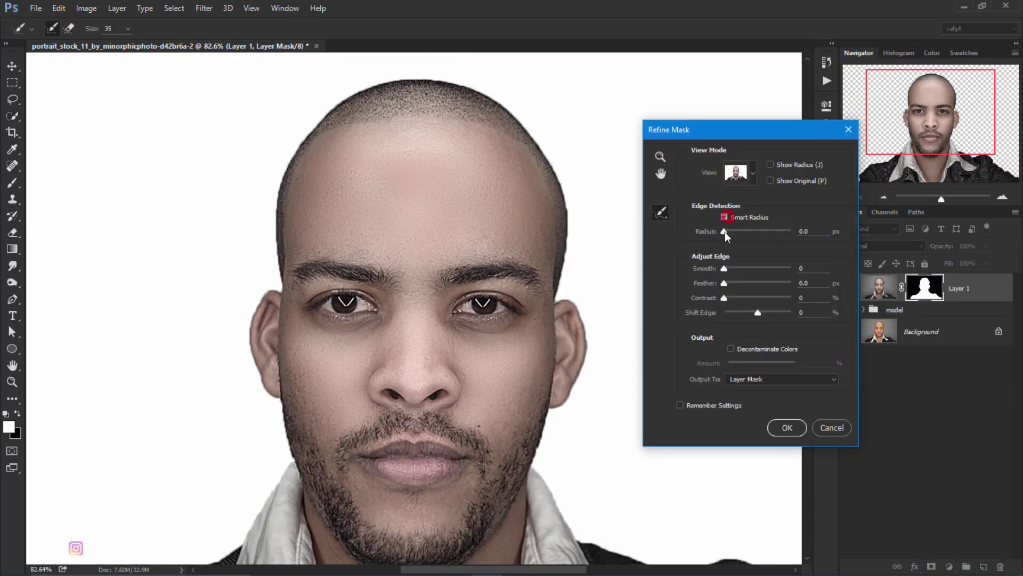
drag(727, 232, 728, 232)
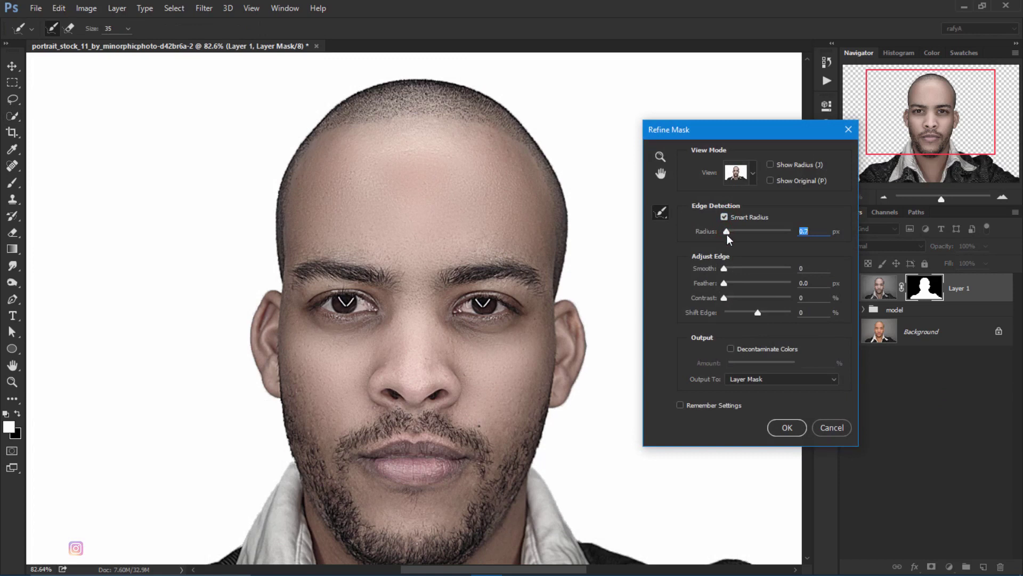
drag(724, 270, 727, 271)
click(754, 312)
click(788, 427)
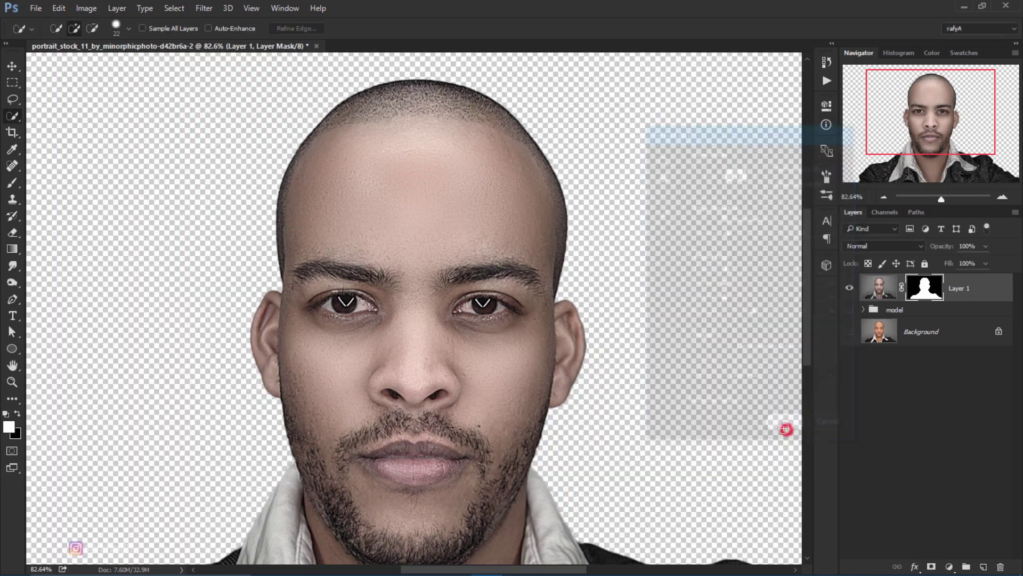
scroll(589, 353, down, 3)
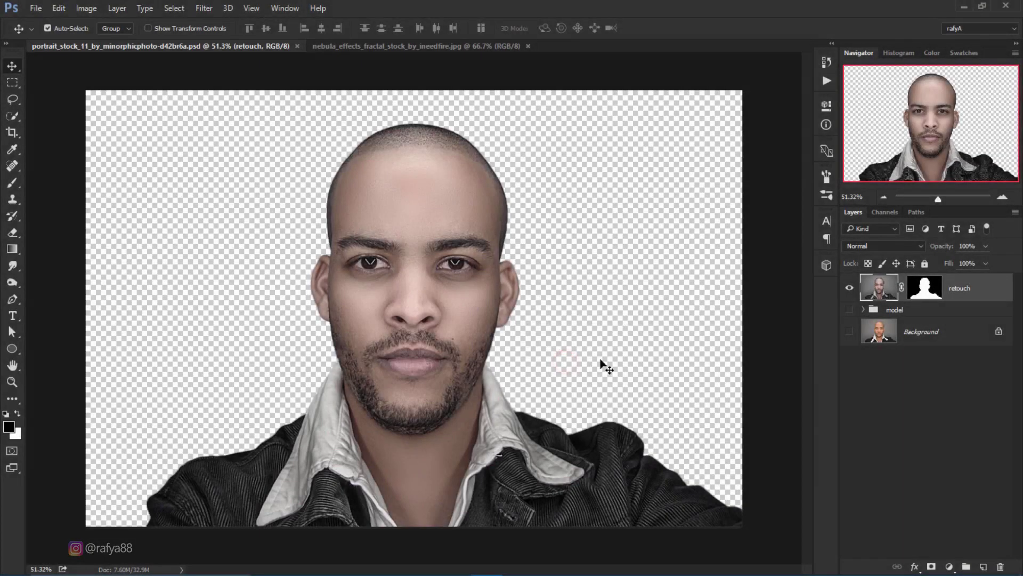
Add a grey #848484 Solid Color fill layer beneath the retouch layer.
click(953, 313)
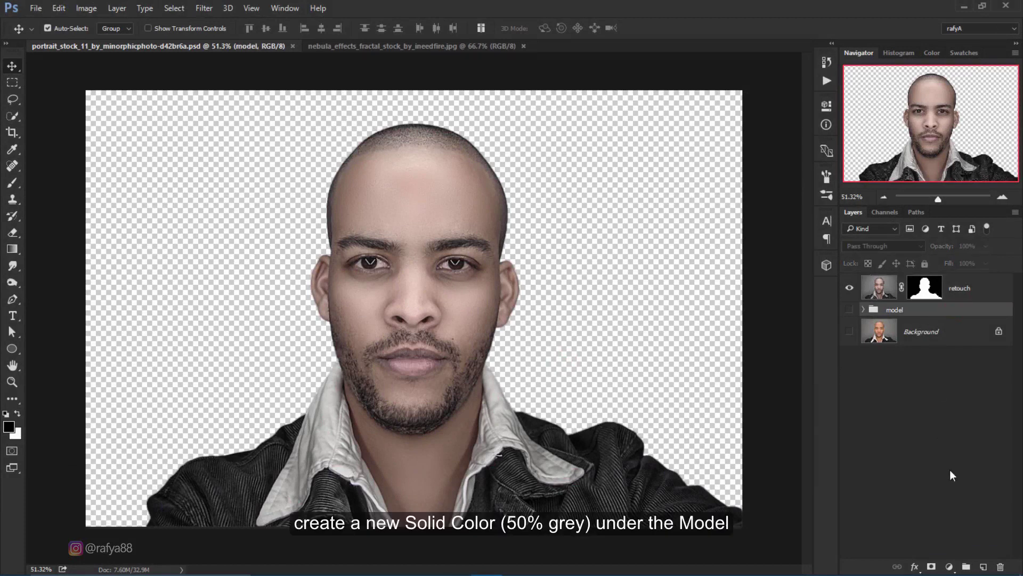
click(949, 566)
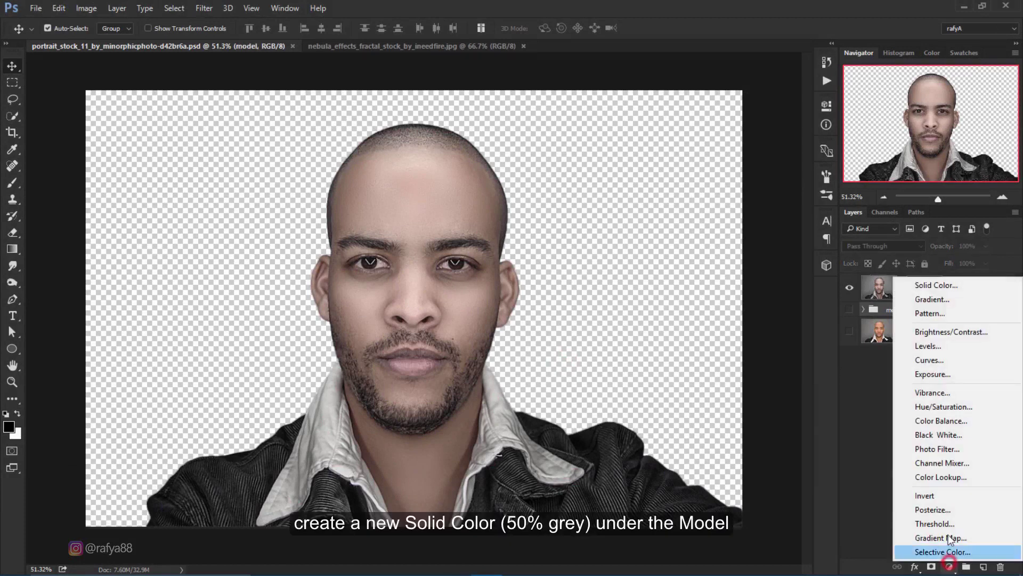
click(952, 286)
text(868686)
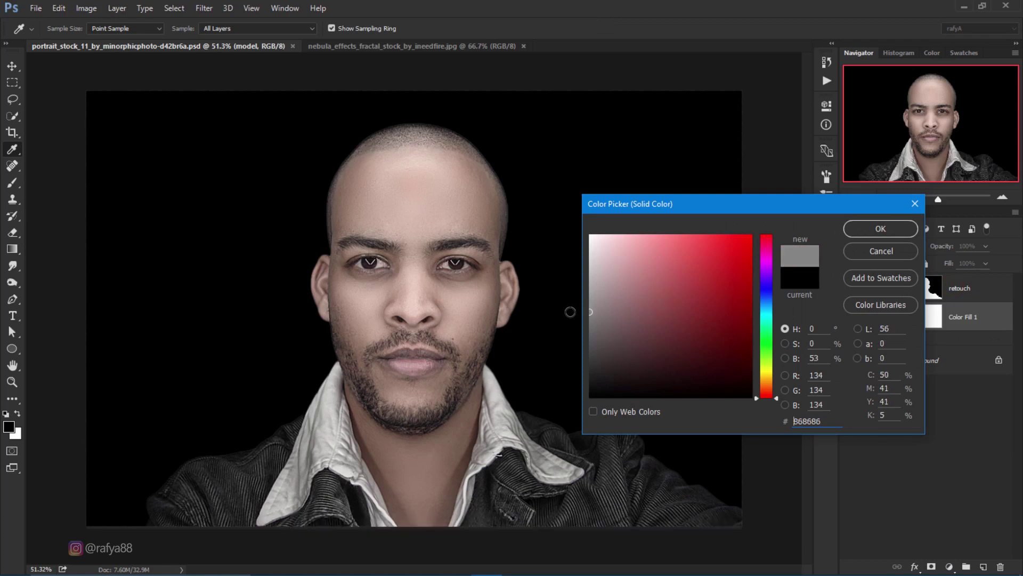
drag(570, 312, 572, 313)
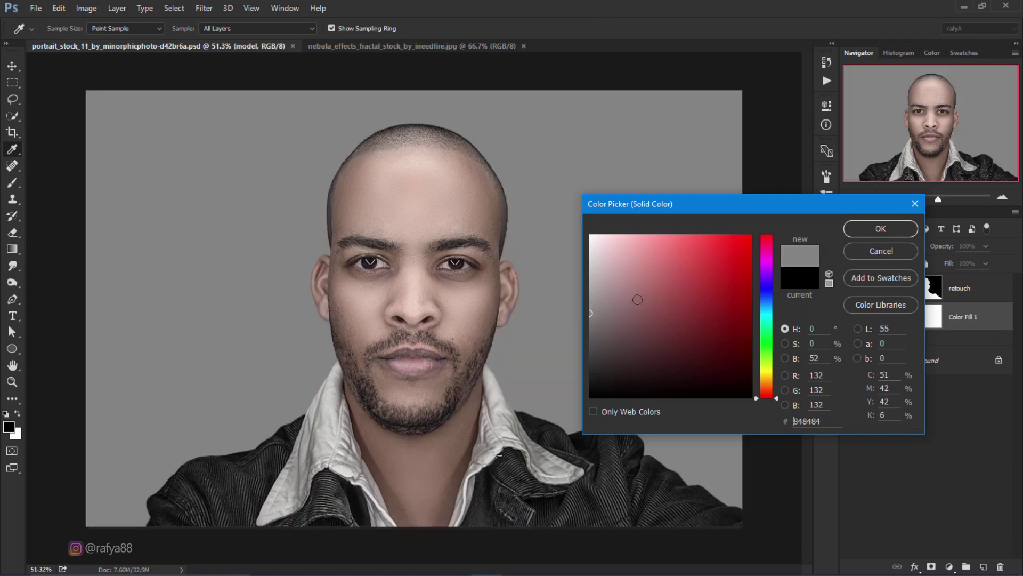
click(879, 230)
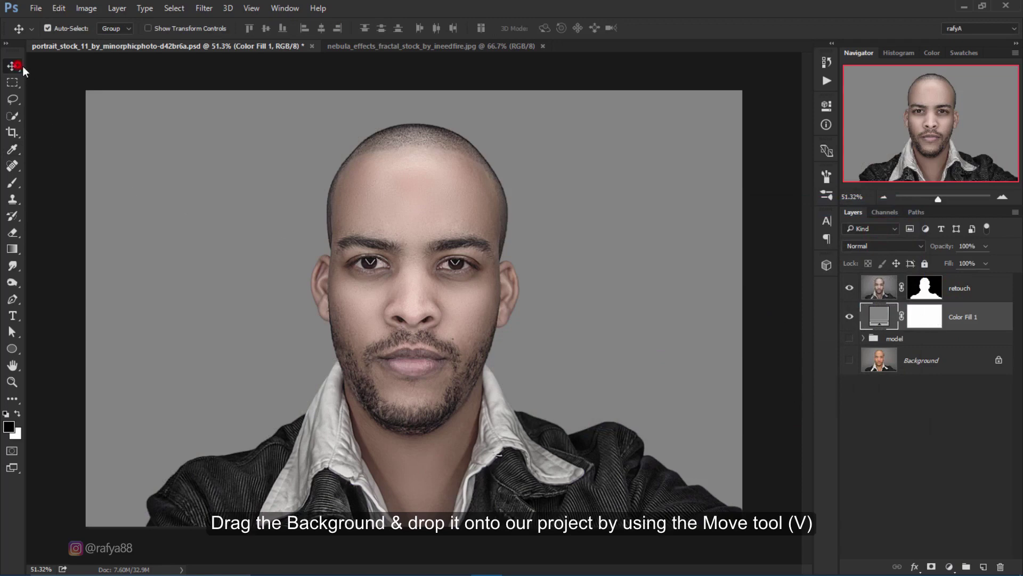
Bring the nebula image into the portrait, scale it to fill the canvas, and set 80% opacity.
click(354, 47)
mouse_move(516, 174)
mouse_down()
mouse_move(229, 59)
mouse_move(437, 243)
mouse_up()
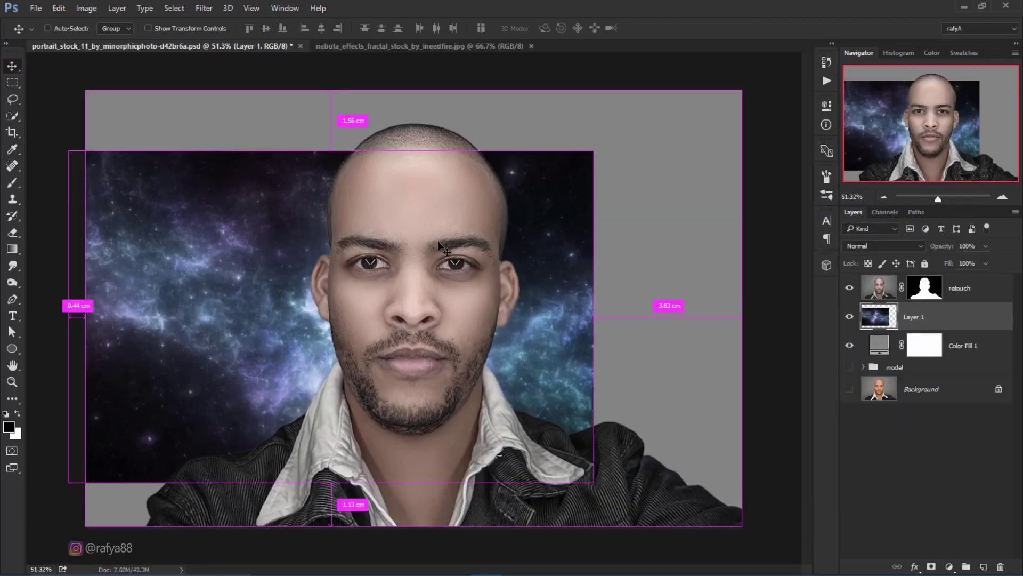
key(ctrl+t)
scroll(430, 251, down, 2)
drag(418, 286, 474, 284)
drag(597, 423, 652, 459)
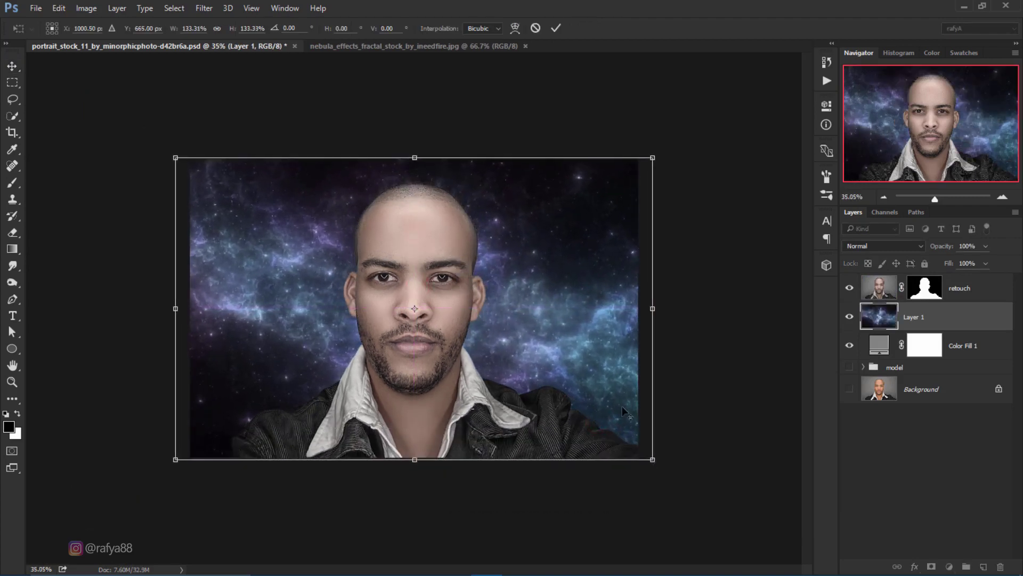
click(557, 28)
scroll(446, 335, up, 2)
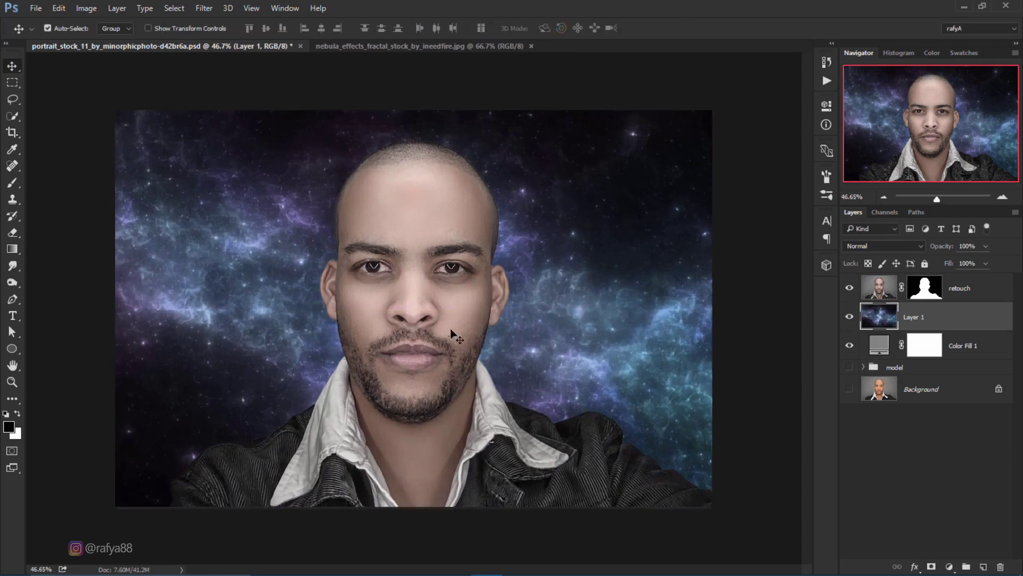
click(971, 245)
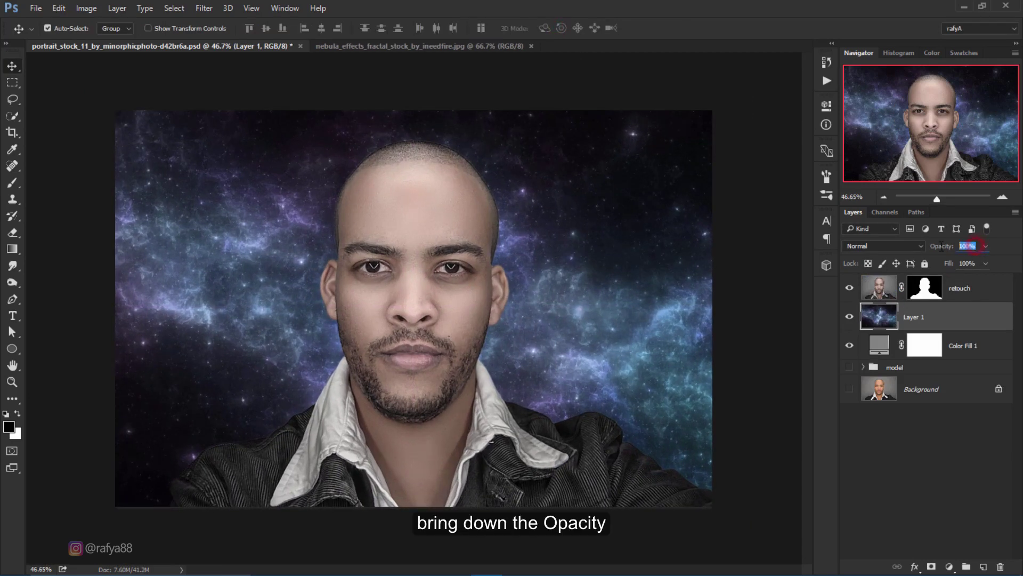
text(80)
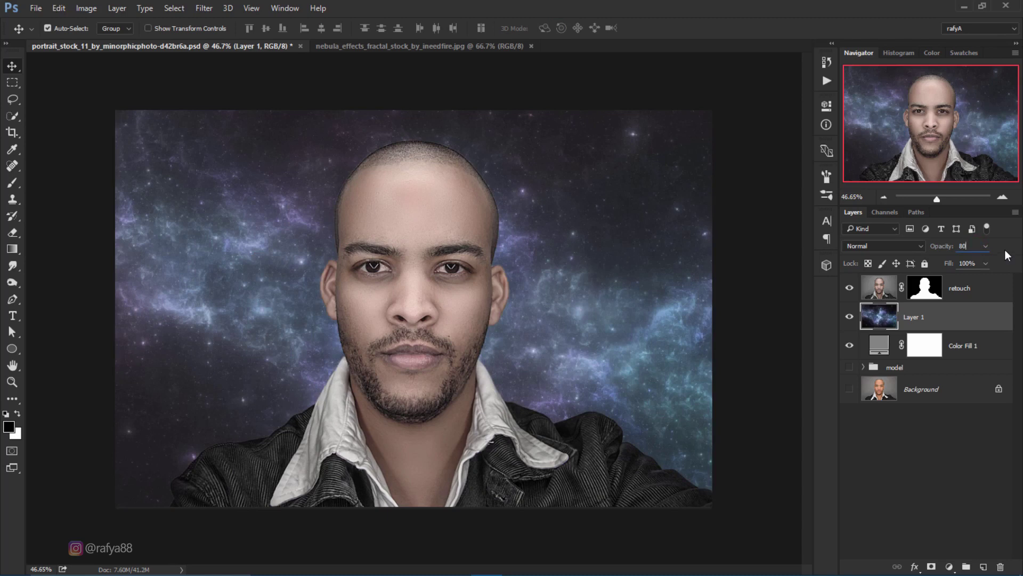
Add a new layer and set up a 500 px cloud brush at about a third opacity.
click(984, 566)
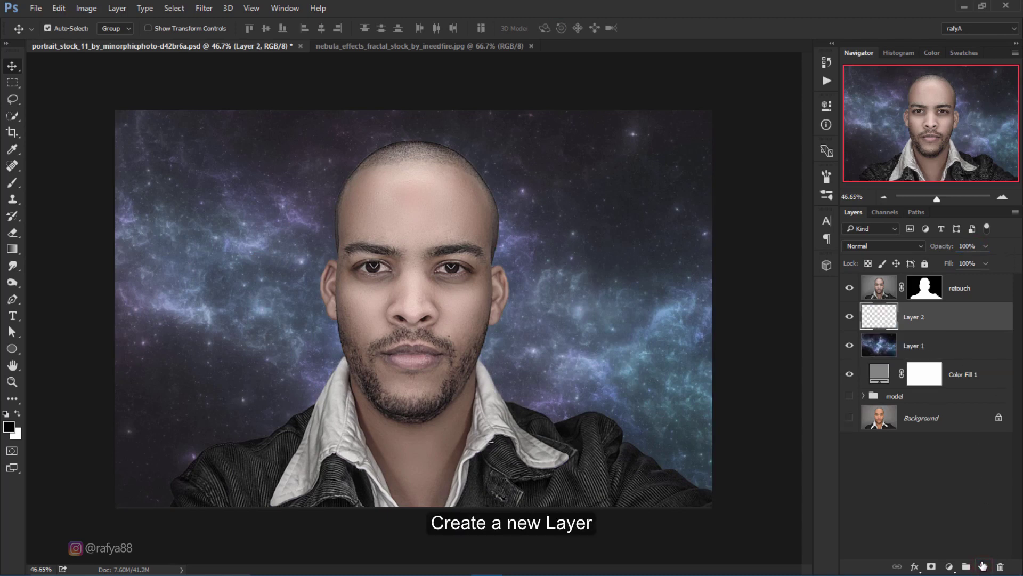
click(12, 183)
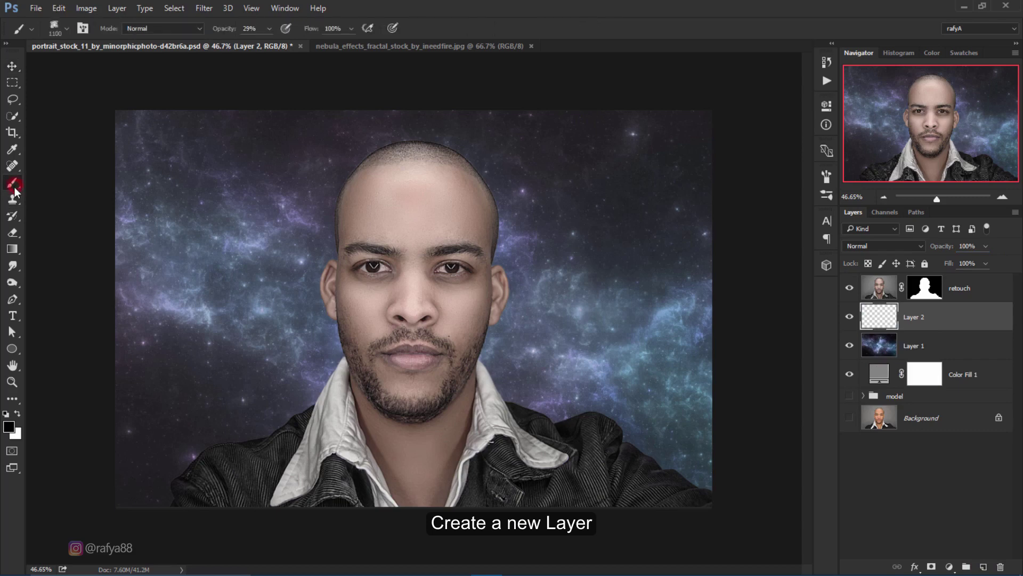
right_click(415, 226)
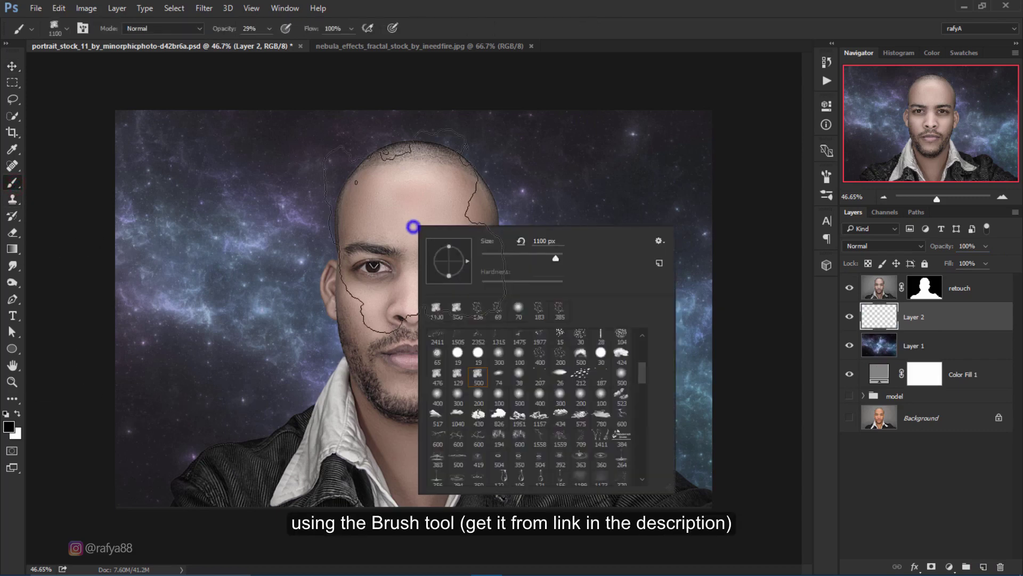
click(478, 379)
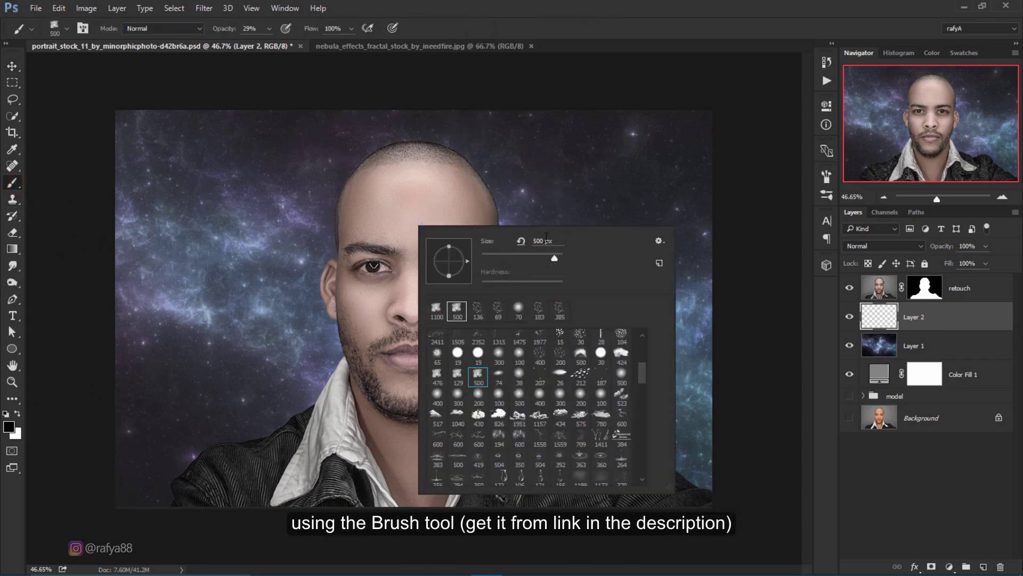
click(589, 24)
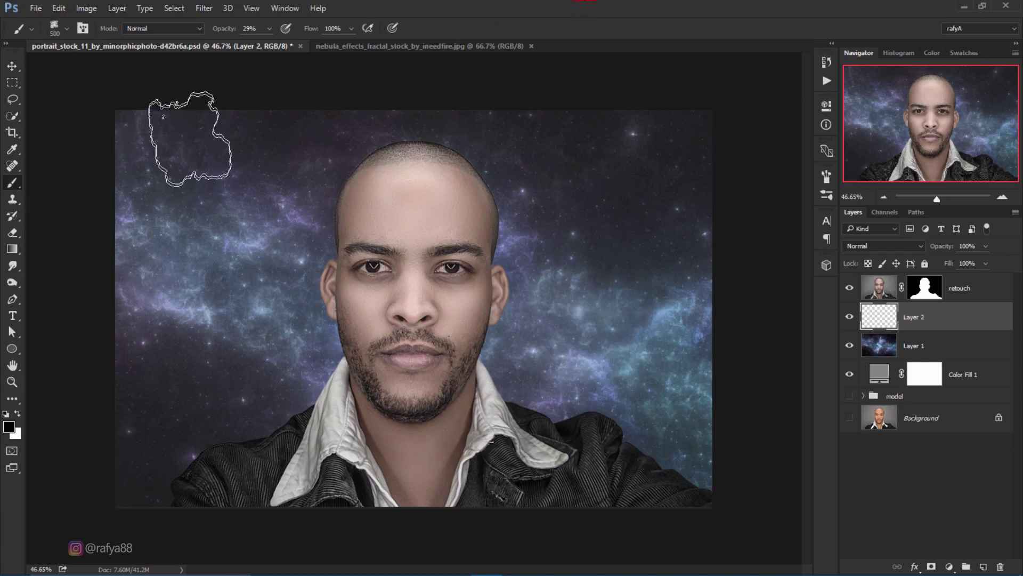
drag(227, 34, 232, 35)
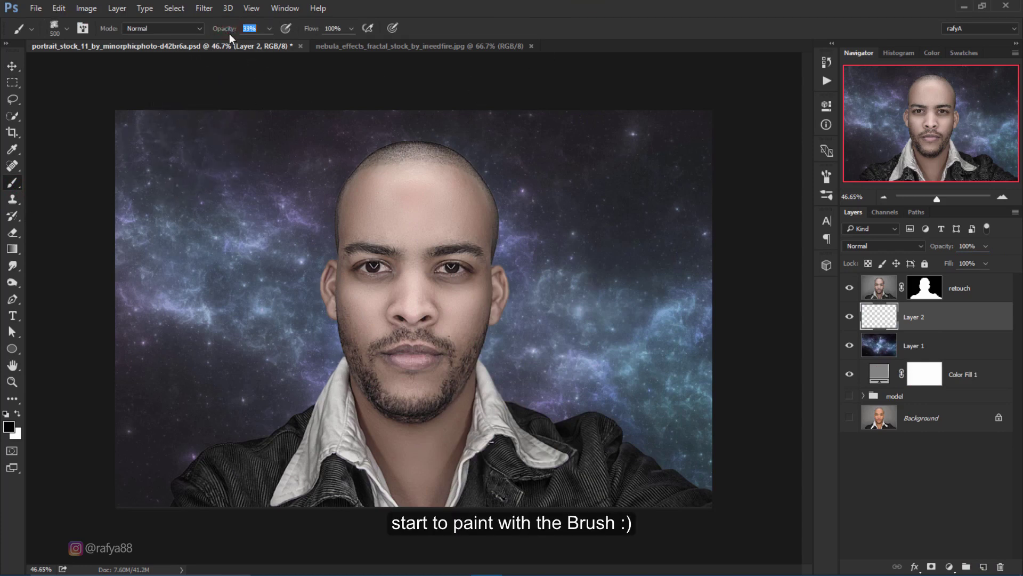
Set the foreground colour to a pale light blue.
click(8, 426)
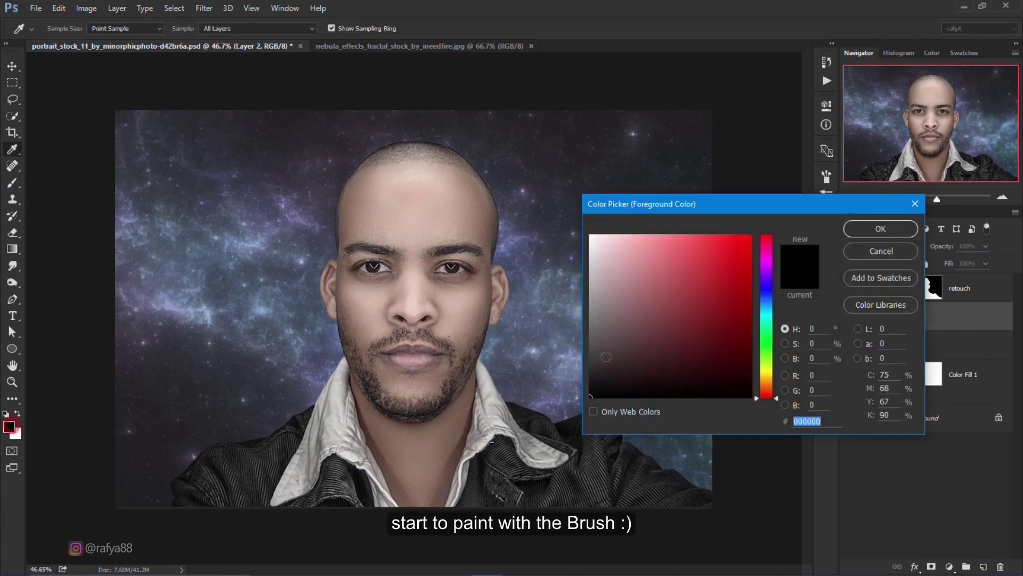
click(766, 307)
drag(621, 255, 608, 245)
click(872, 228)
Paint soft haze around the face, collar and head on Layer 2.
key(b)
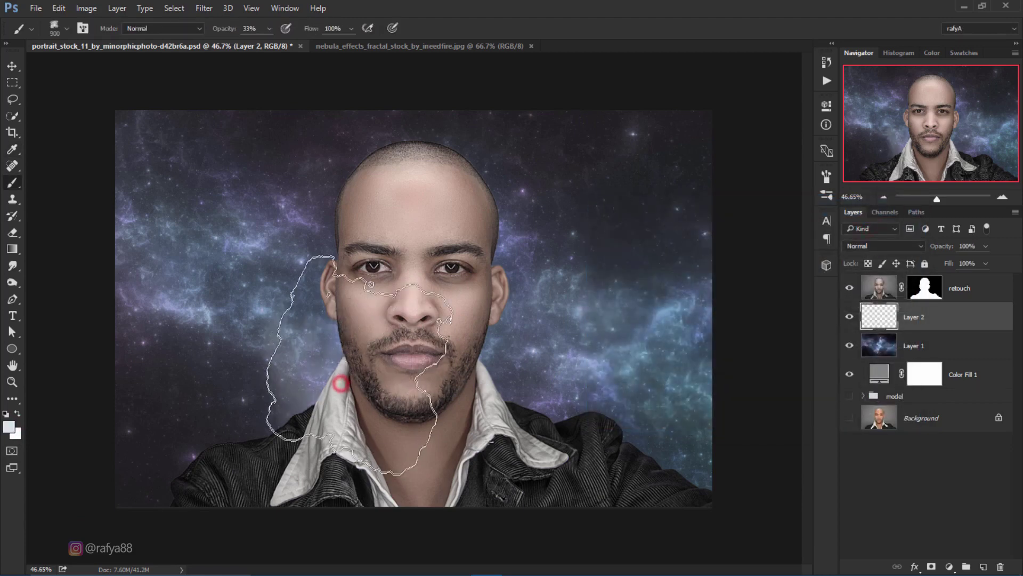
click(354, 365)
click(329, 441)
click(369, 407)
click(457, 407)
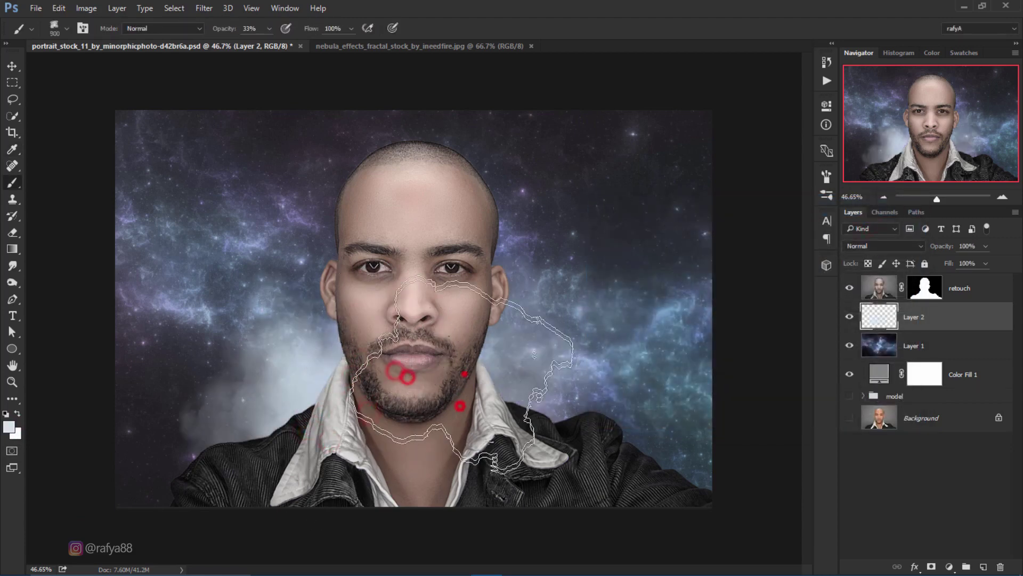
click(469, 378)
click(514, 429)
click(533, 448)
click(584, 486)
click(583, 462)
click(498, 373)
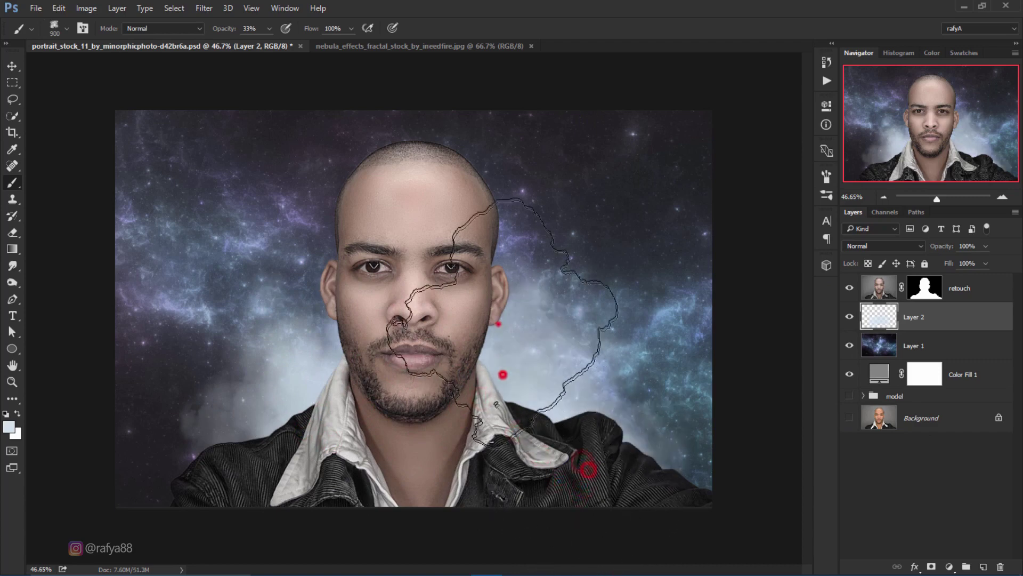
click(457, 274)
click(488, 286)
click(423, 247)
click(358, 294)
click(325, 354)
Add more haze around the head and lower jacket, then fade Layer 2 to 41% opacity.
click(258, 411)
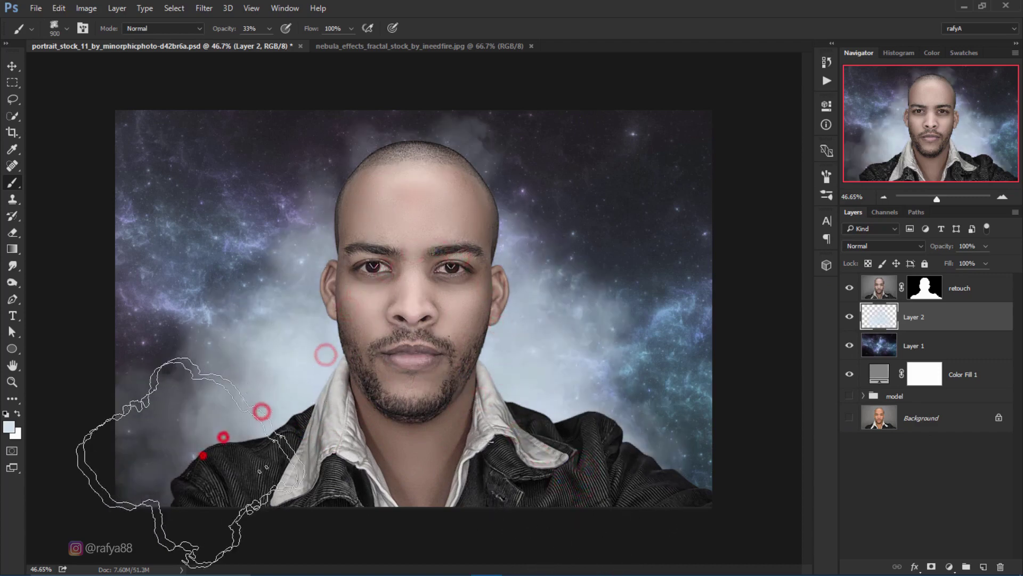
click(448, 433)
click(528, 279)
click(562, 350)
click(607, 471)
click(479, 307)
click(423, 171)
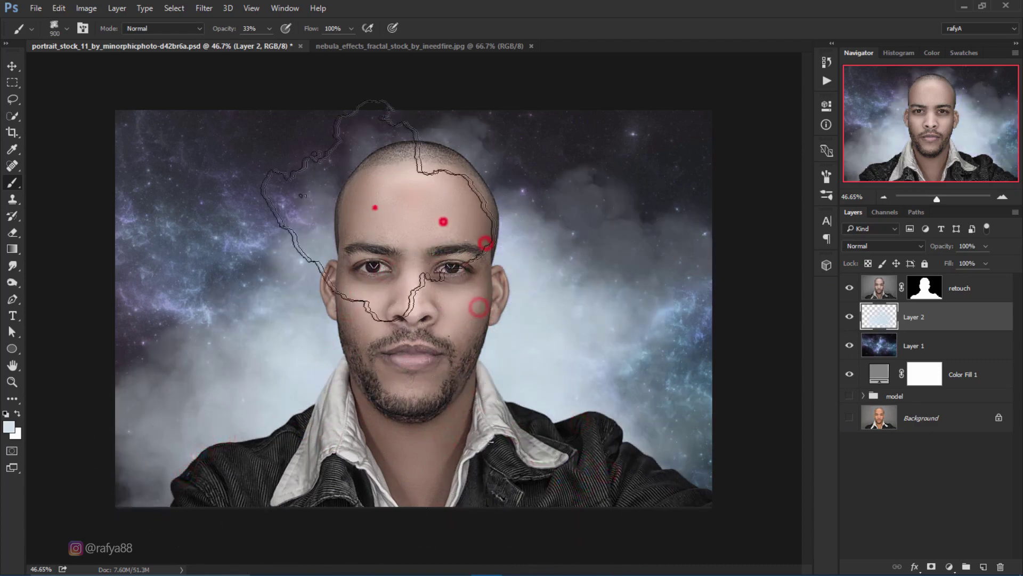
click(370, 203)
click(290, 283)
click(269, 338)
click(359, 479)
click(523, 497)
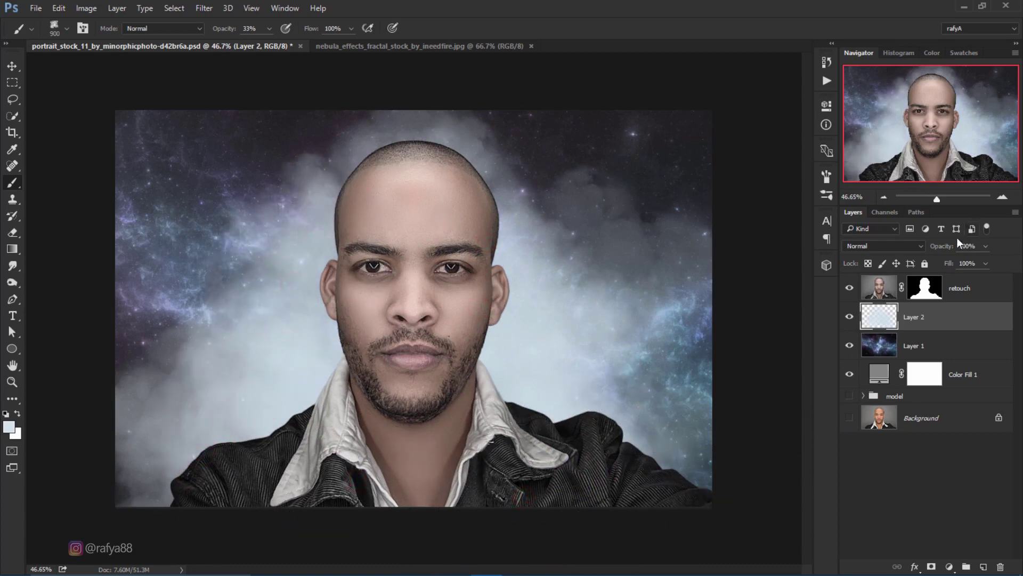
drag(950, 247, 918, 249)
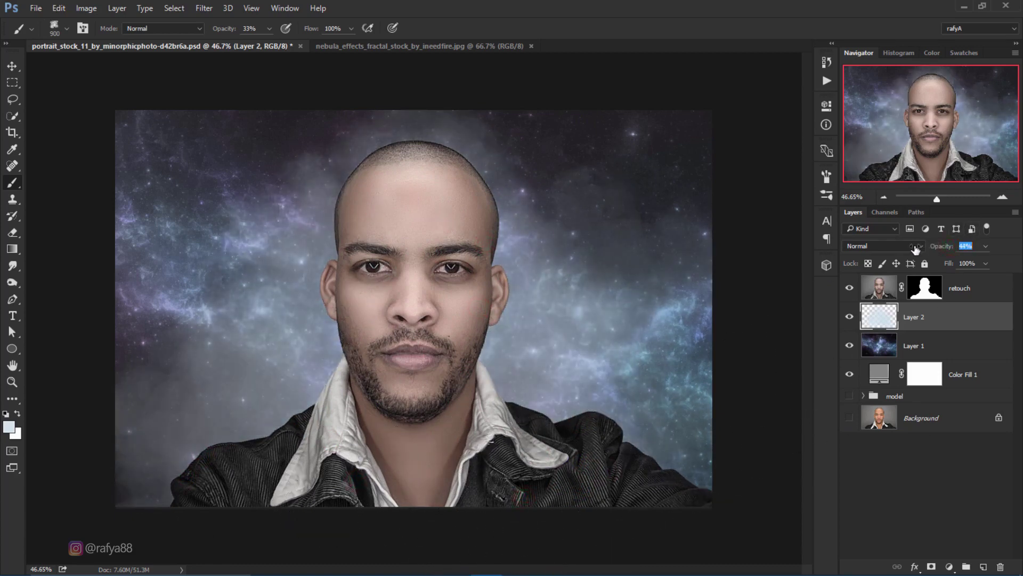
click(939, 322)
Paint extra haze on a new Layer 3 with a growing brush and set it to 67% opacity.
click(985, 567)
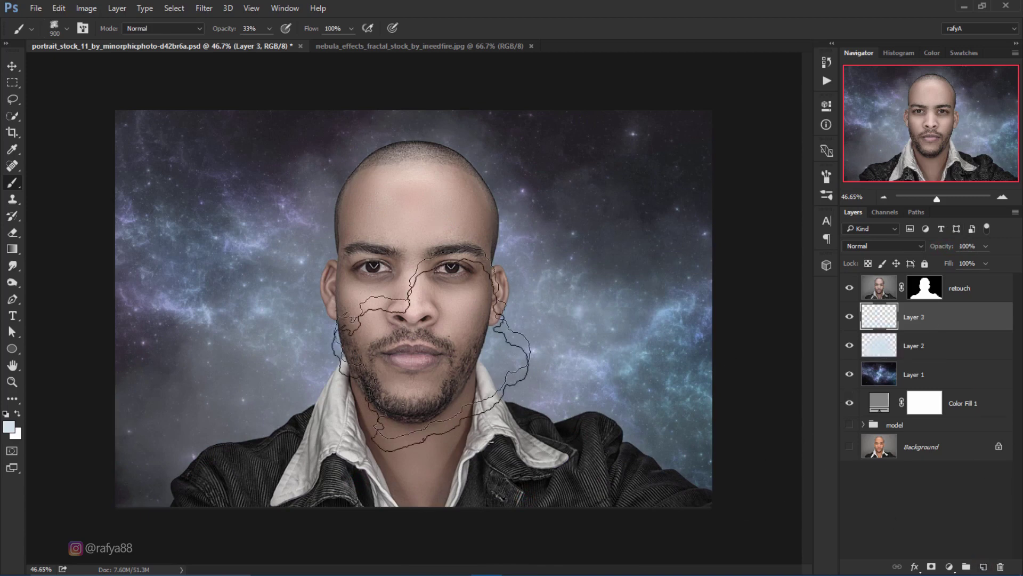
mouse_move(482, 412)
mouse_down()
mouse_move(529, 442)
mouse_move(248, 499)
mouse_move(516, 336)
mouse_move(217, 484)
mouse_move(525, 536)
mouse_up()
key(bracketright)
key(bracketright)
drag(274, 247, 261, 265)
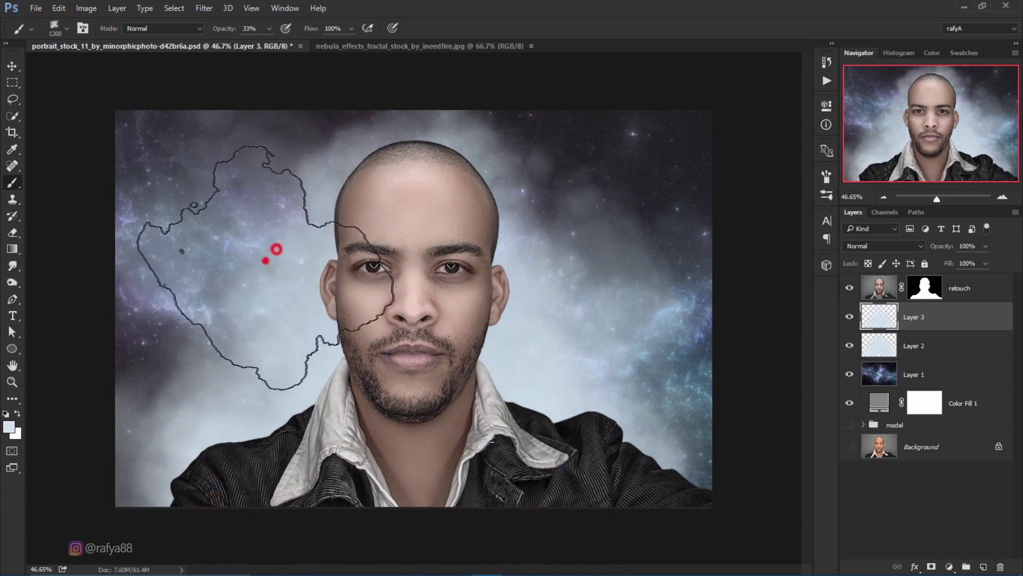
key(bracketright)
key(bracketright)
drag(553, 270, 516, 290)
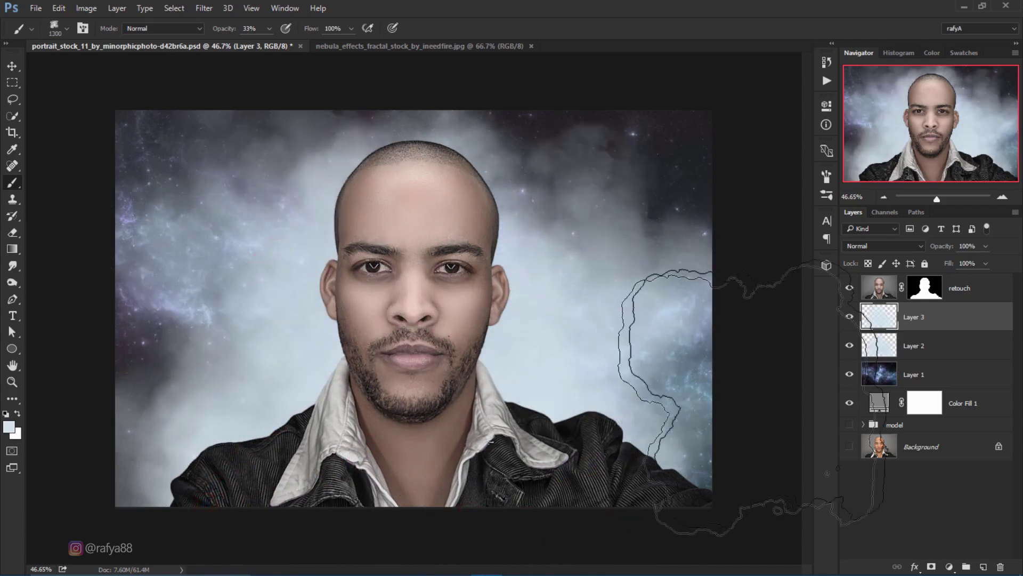
drag(947, 247, 929, 251)
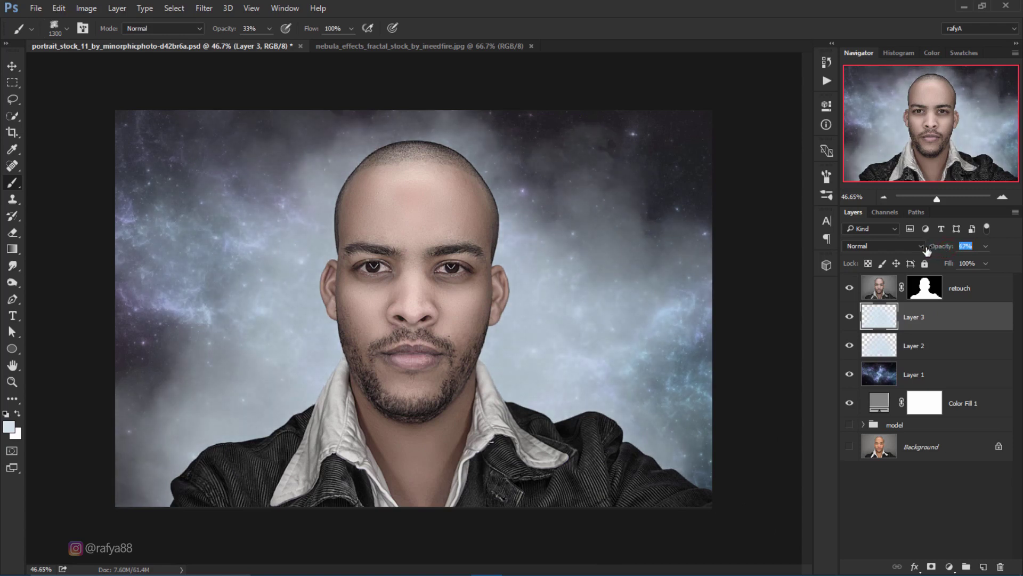
Group Layer 2 and Layer 3 as 'brush' and rename the nebula layer 'bg'.
shift+click(945, 345)
drag(896, 346, 893, 345)
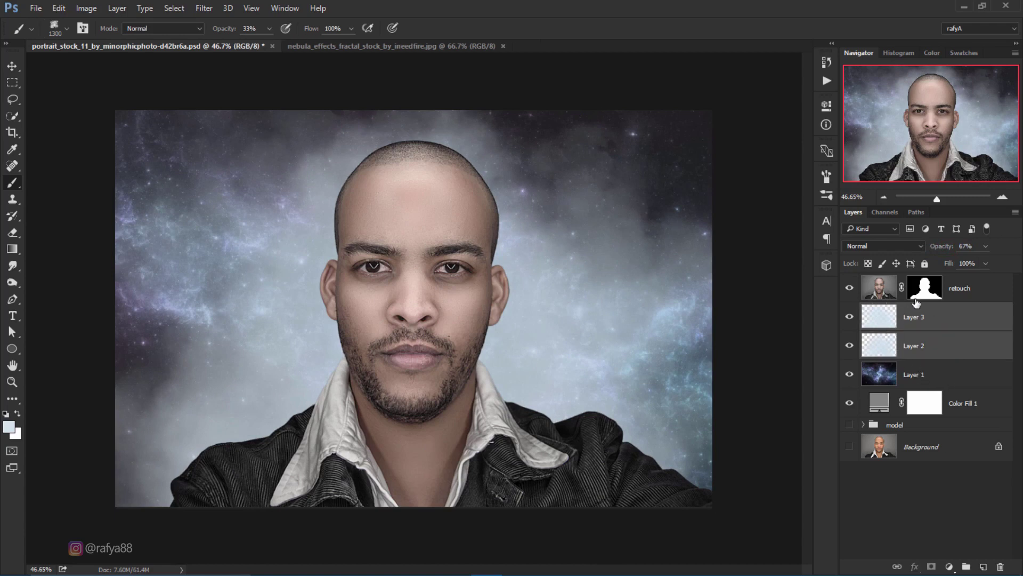
key(ctrl+g)
double_click(900, 309)
text(brush)
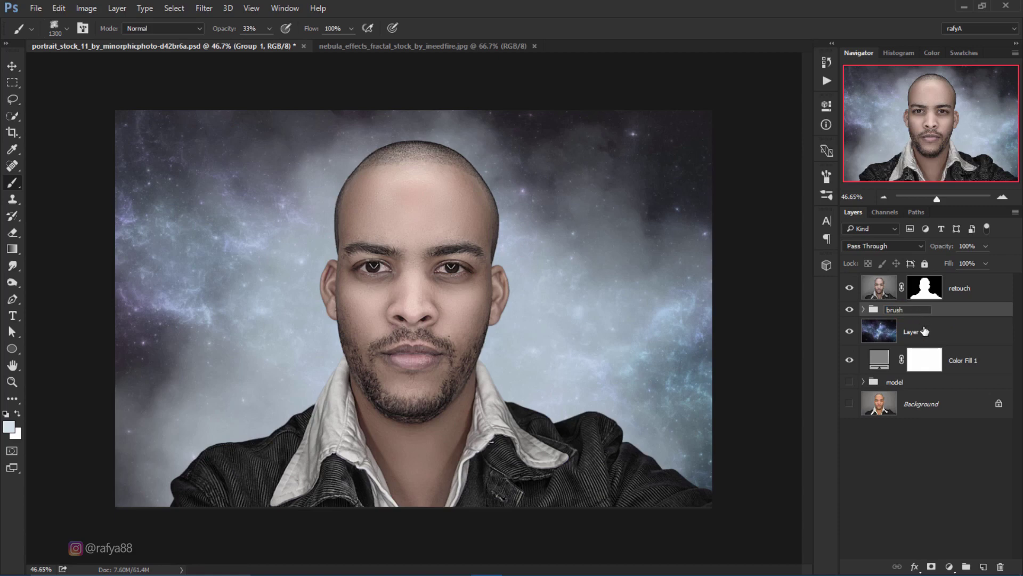
double_click(915, 331)
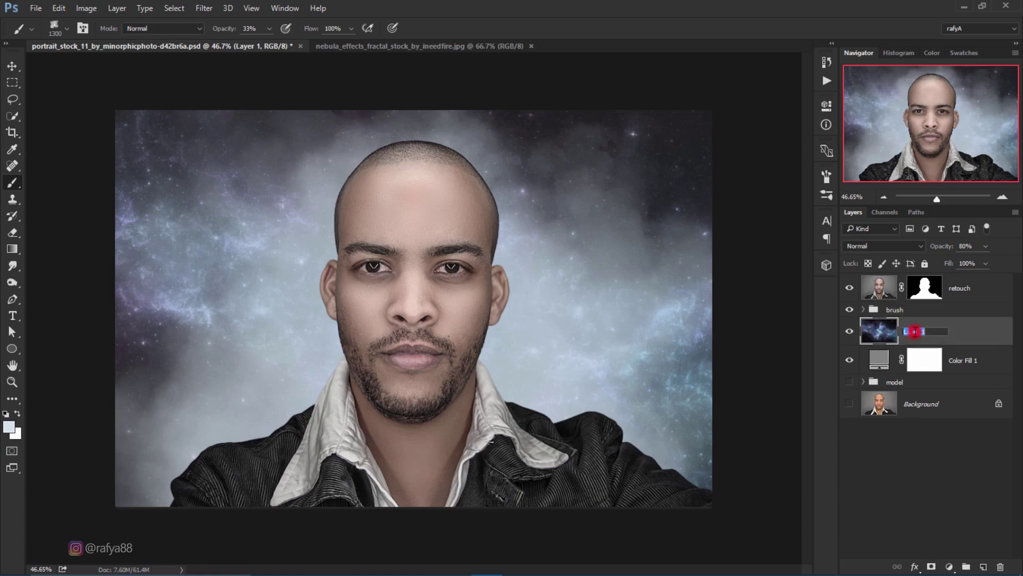
text(bg)
key(Return)
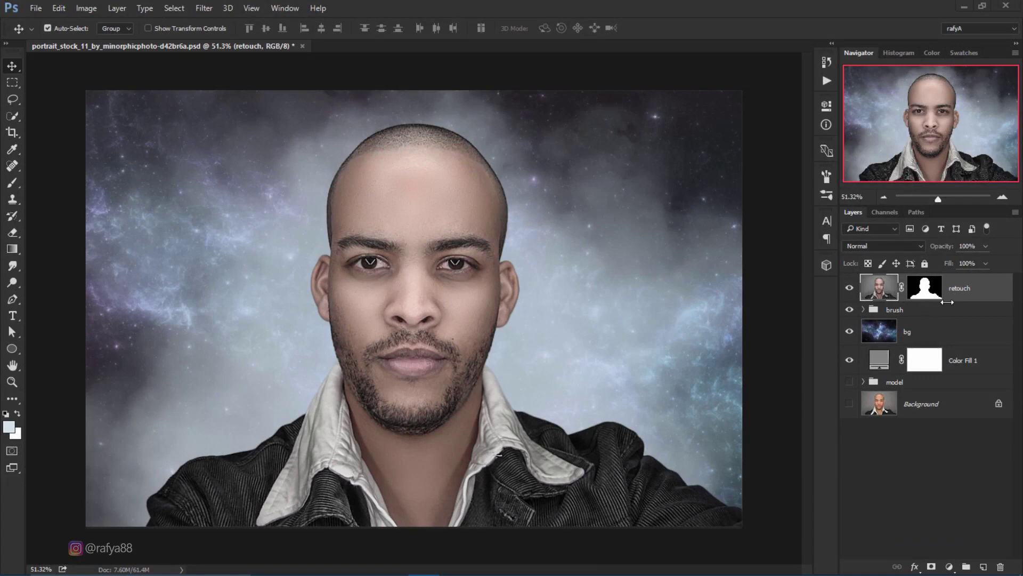
Add a new layer above retouch and fill it with 50% Gray.
click(961, 296)
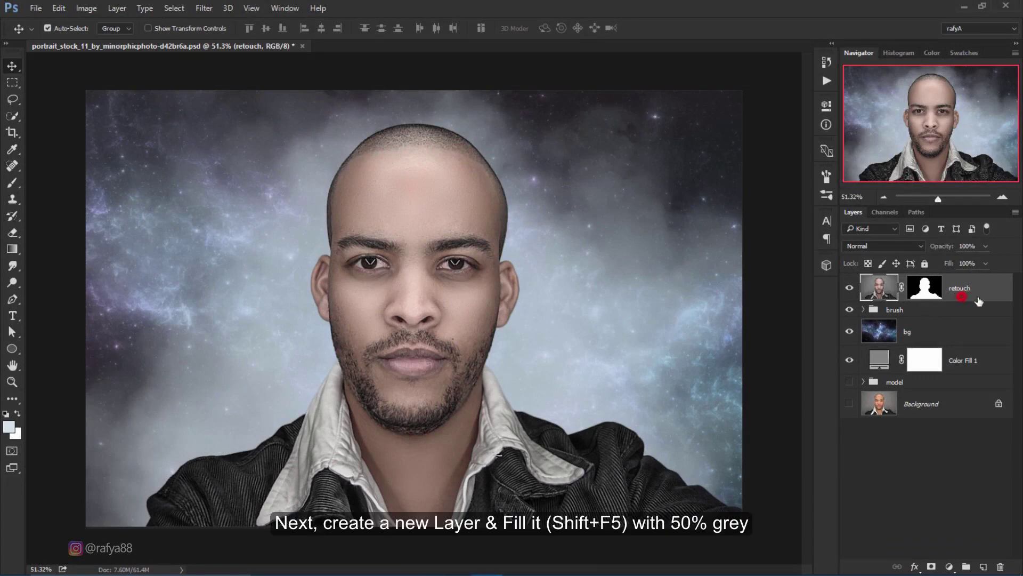
click(982, 565)
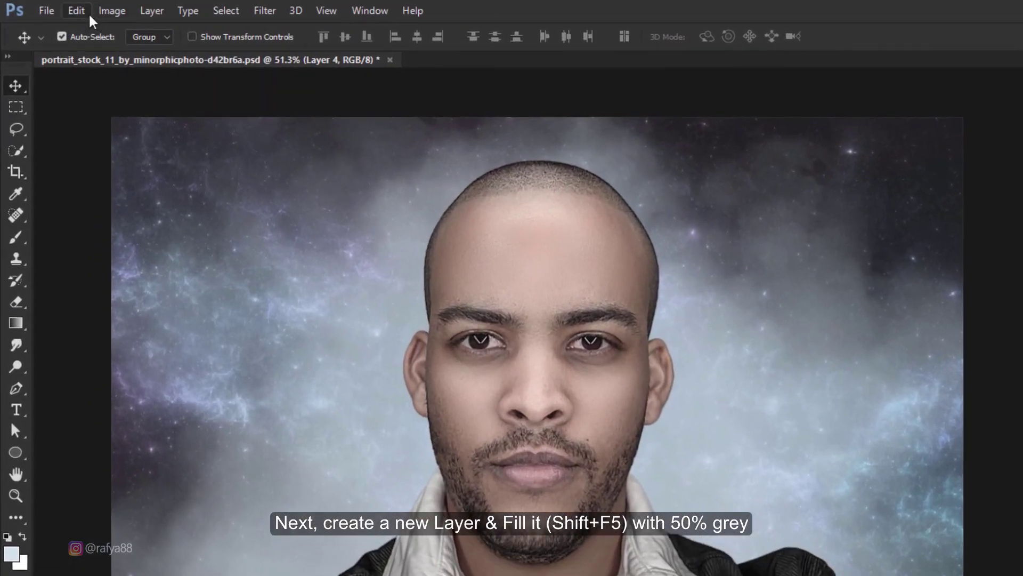
click(62, 8)
click(192, 248)
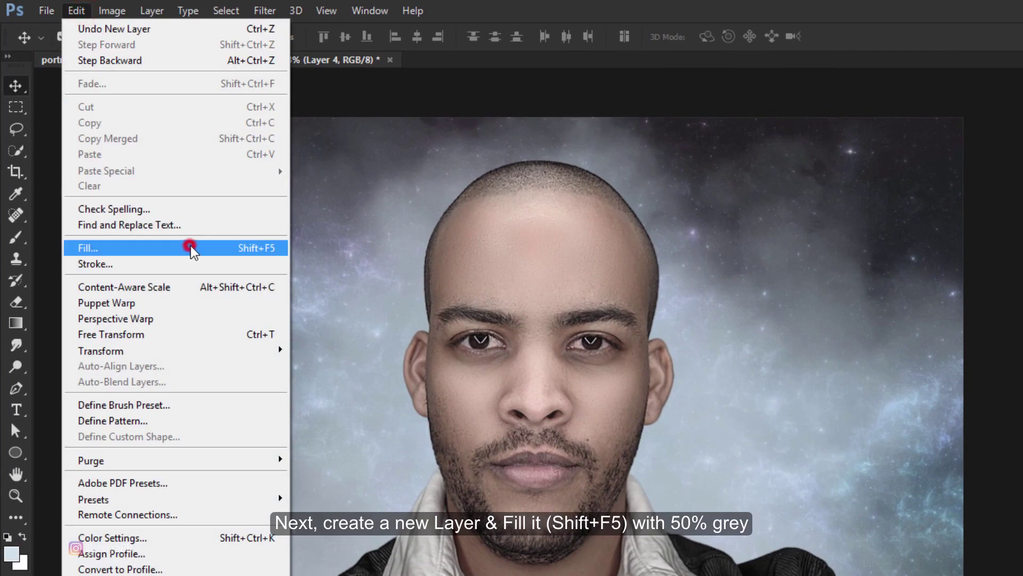
click(811, 279)
click(803, 399)
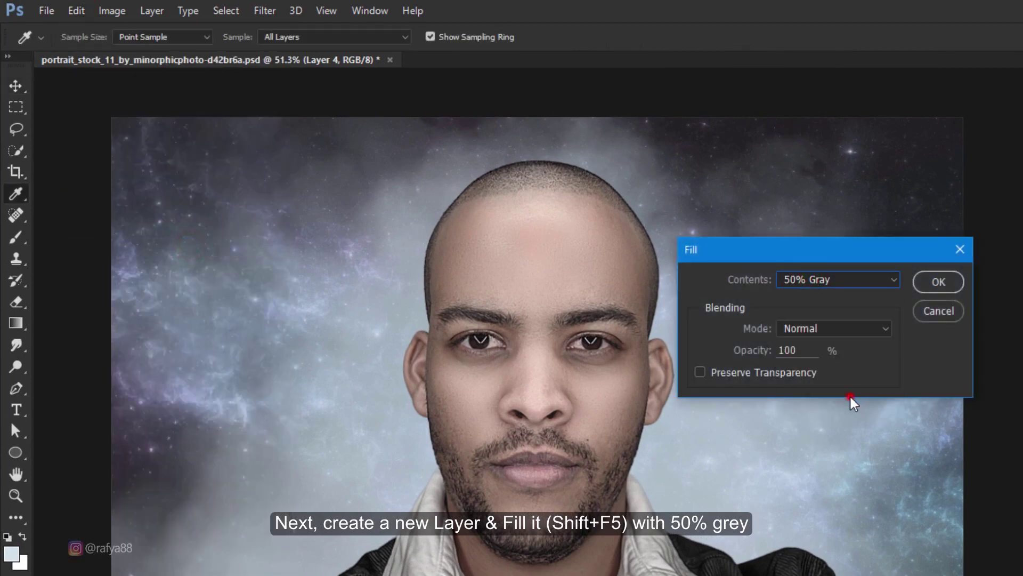
click(939, 282)
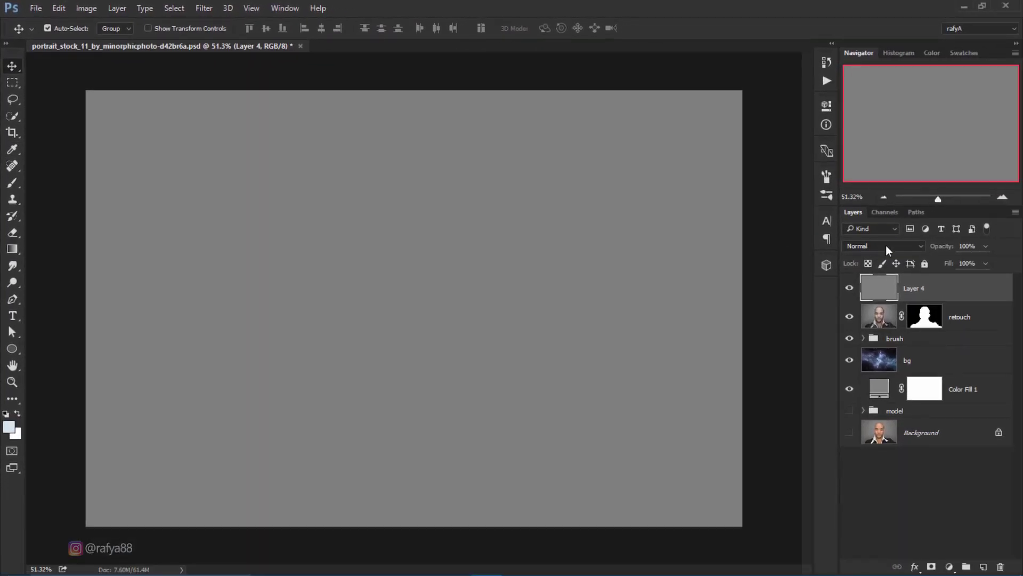
Clip the gray Layer 4 to the retouch layer in Overlay blend mode.
right_click(927, 289)
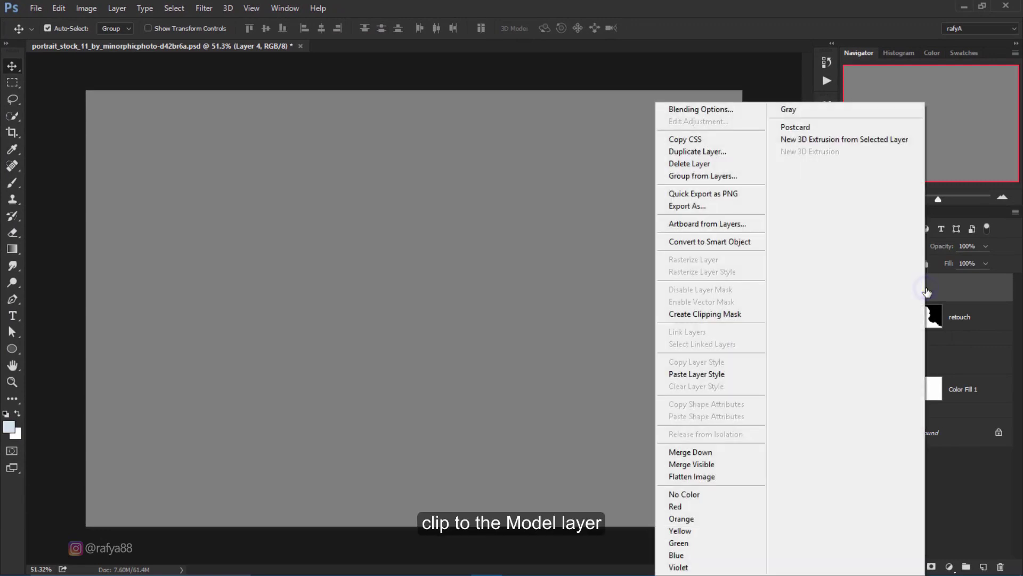
click(719, 316)
click(878, 246)
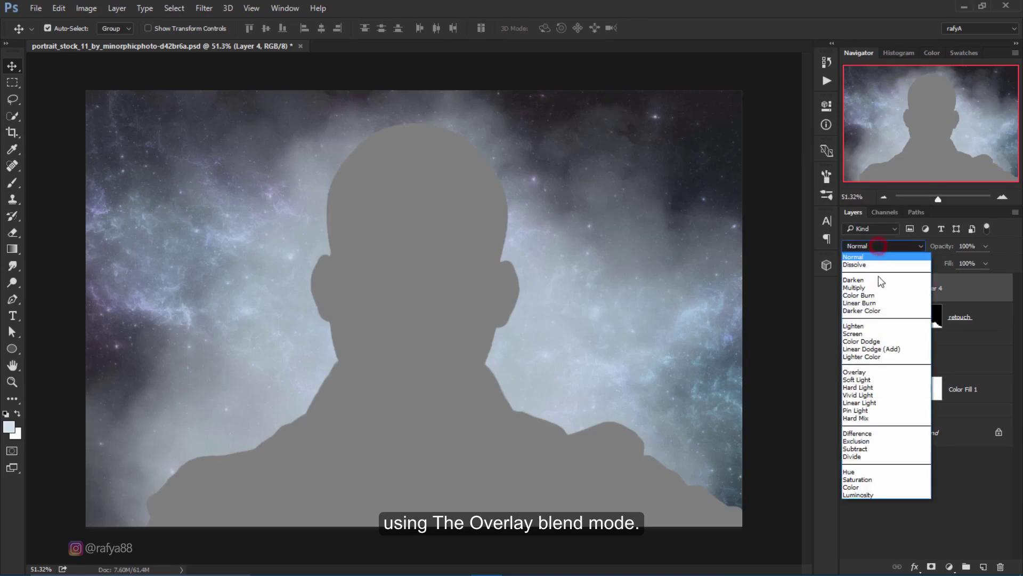
click(881, 372)
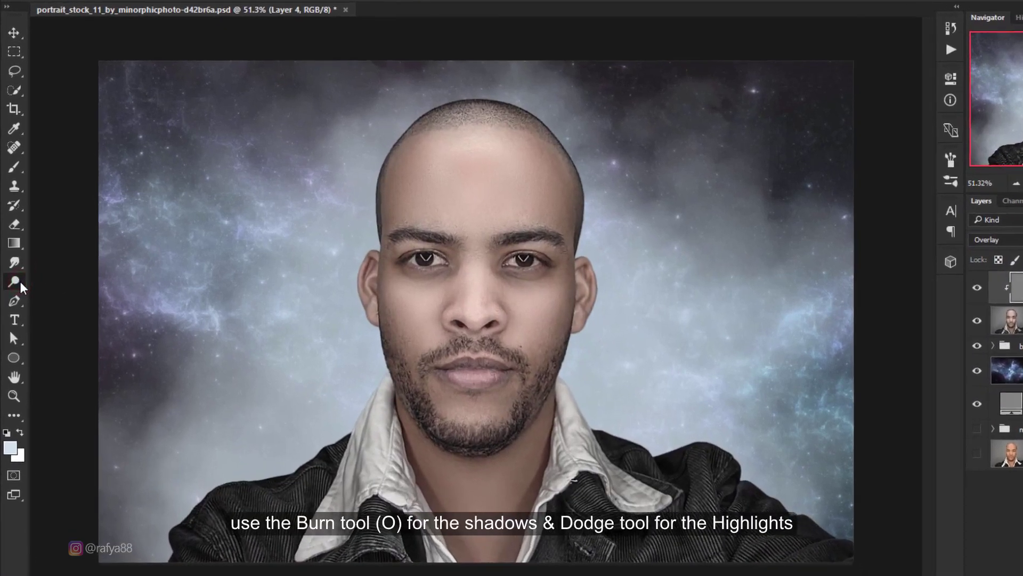
With an enlarged Burn Tool brush, darken the neck and the lower jacket.
right_click(18, 283)
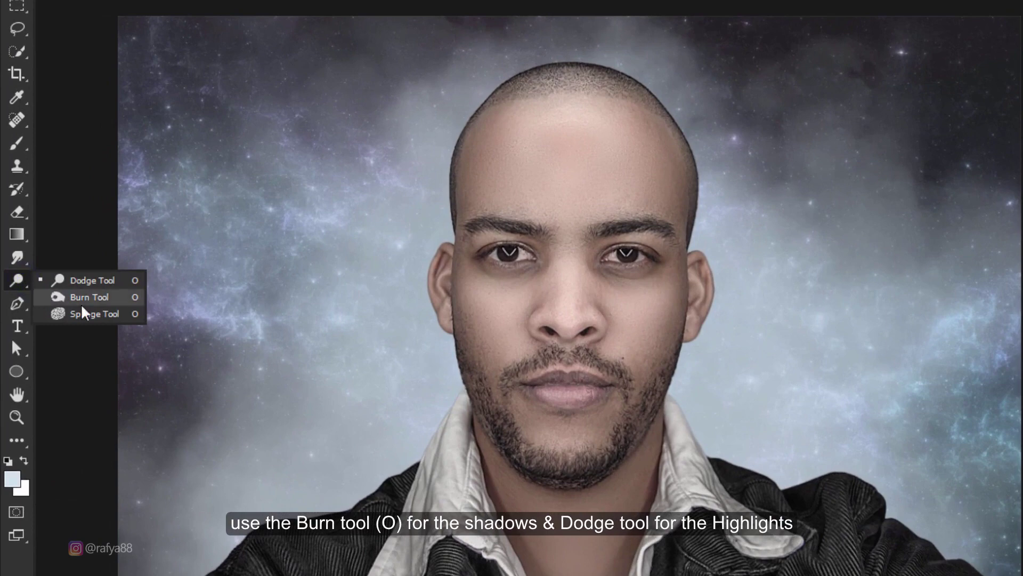
click(83, 299)
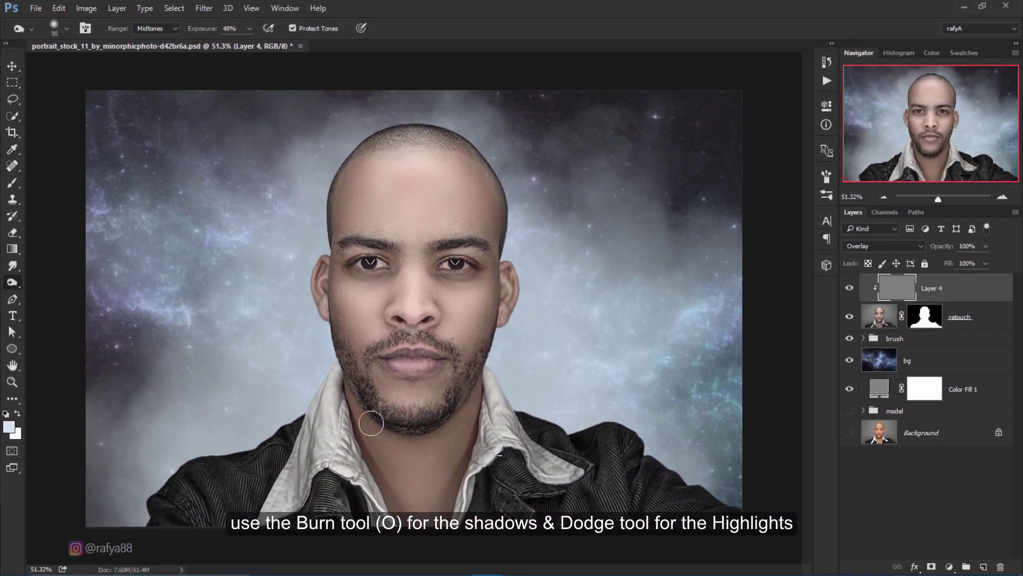
key(bracketright)
key(bracketright)
key(bracketright)
key(bracketright)
key(bracketright)
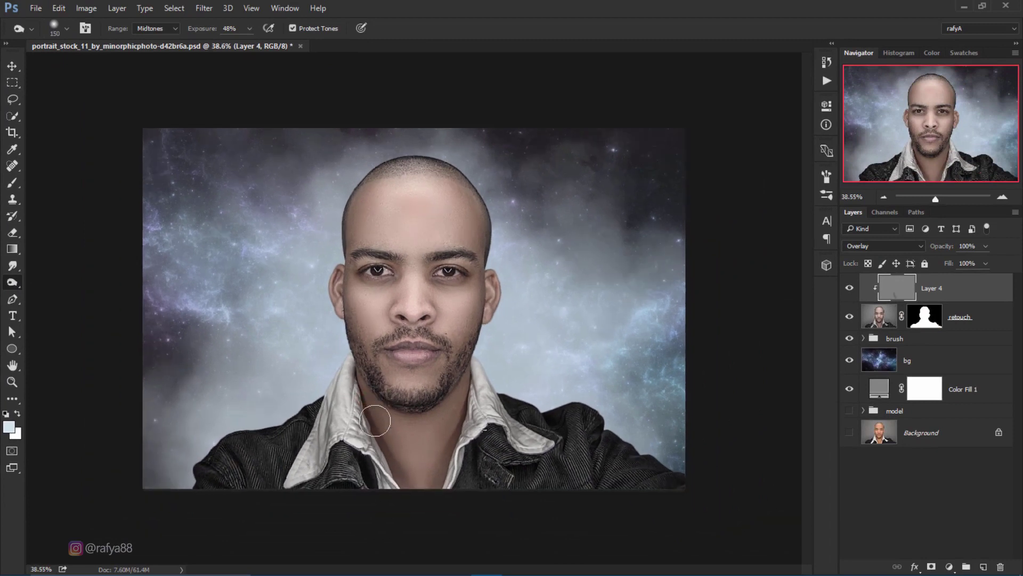
key(ctrl+minus)
drag(393, 411, 393, 418)
key(bracketright)
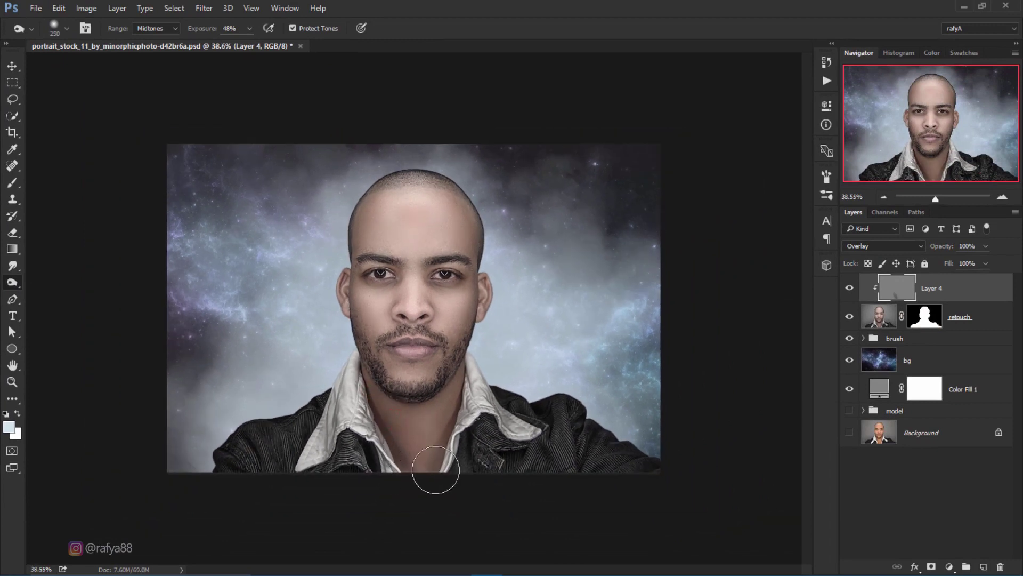
mouse_move(434, 457)
mouse_down()
mouse_move(425, 468)
mouse_move(450, 441)
mouse_up()
drag(461, 399, 618, 482)
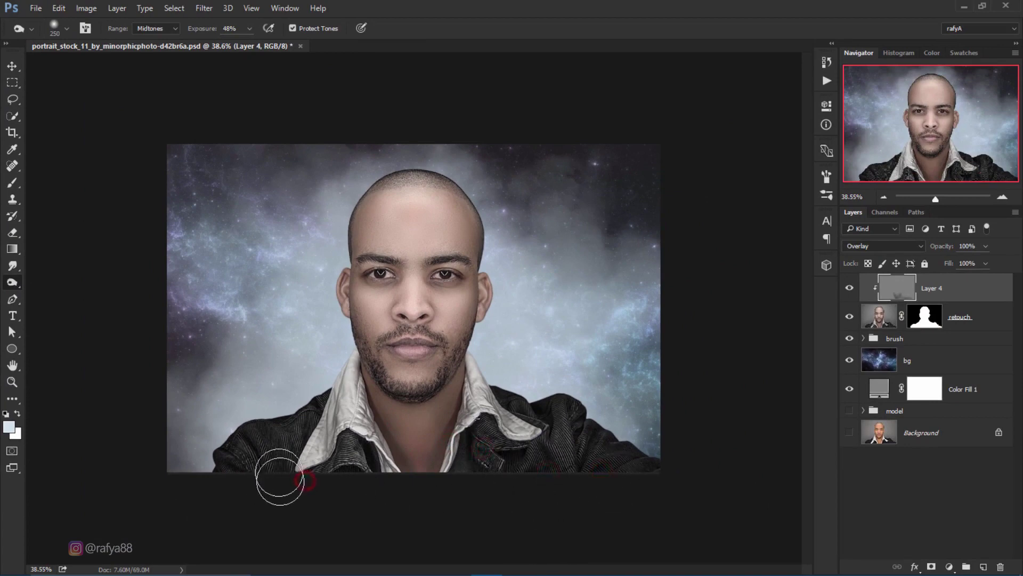
drag(619, 482, 345, 469)
Burn shadows along the beard, nose, lip, jaw, left temple and right cheek.
scroll(405, 342, up, 3)
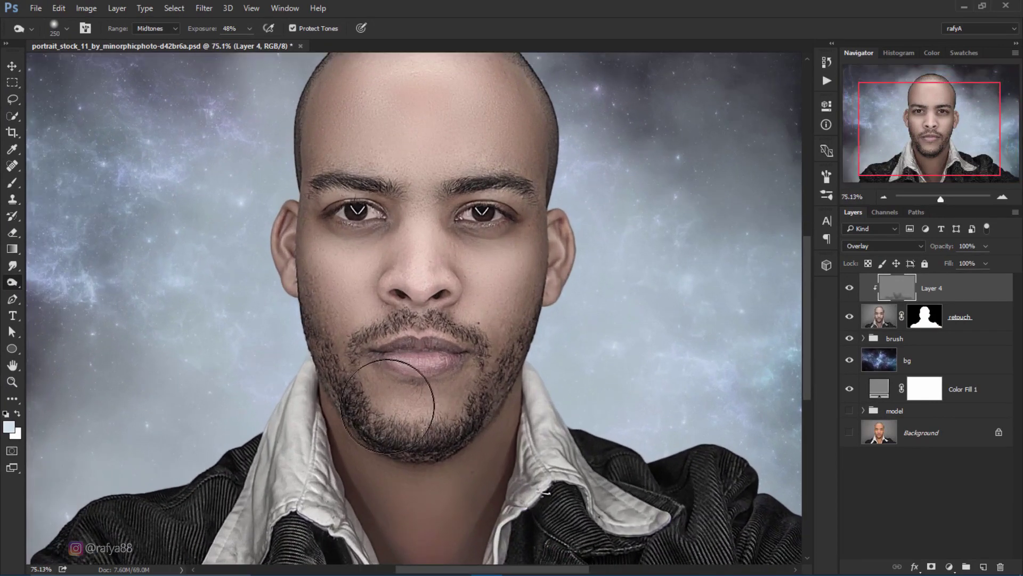
key(bracketleft)
key(bracketleft)
drag(379, 396, 499, 375)
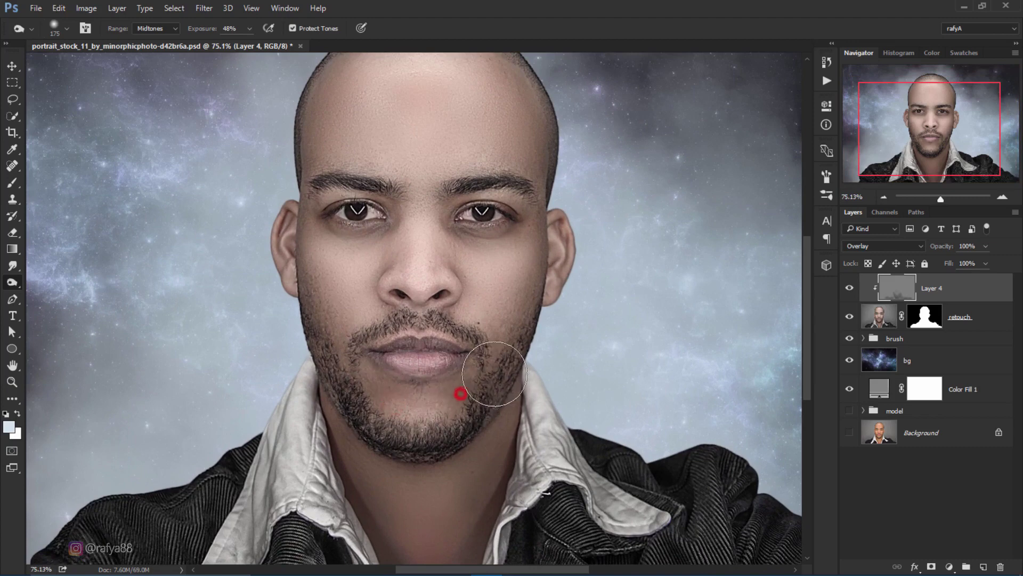
key(bracketleft)
key(bracketleft)
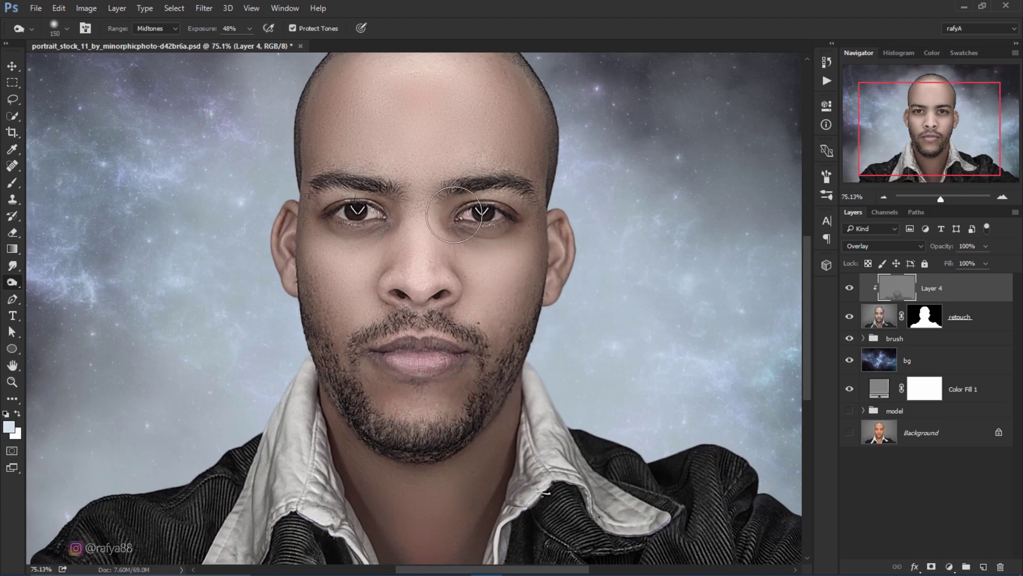
click(384, 306)
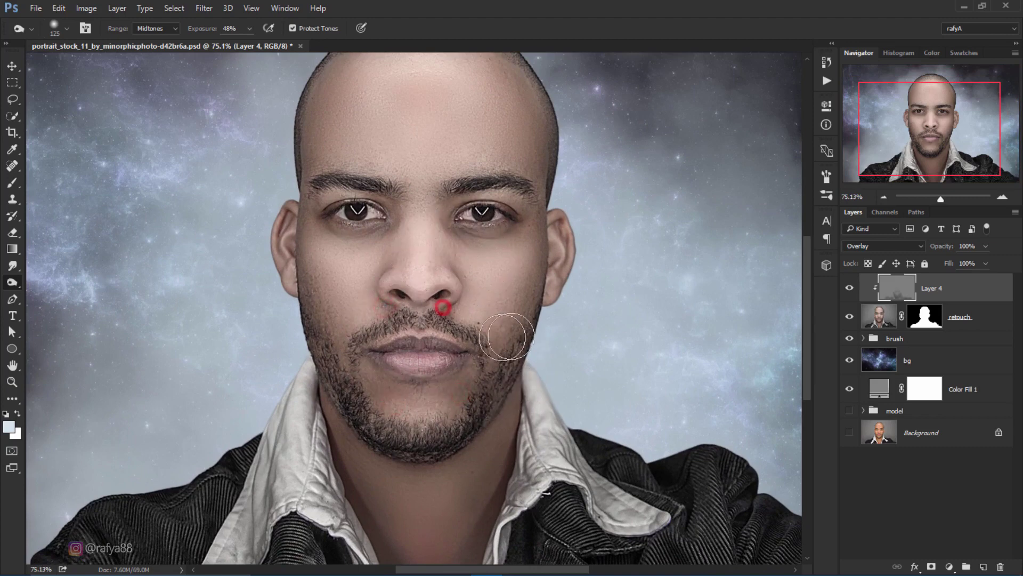
drag(385, 306, 521, 358)
key(bracketright)
key(bracketright)
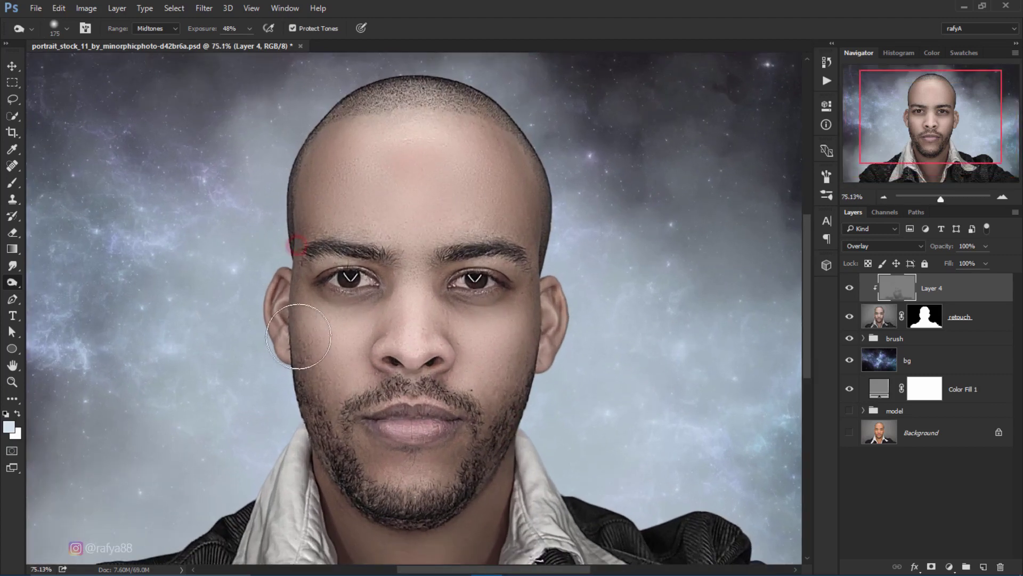
drag(297, 240, 293, 343)
click(519, 352)
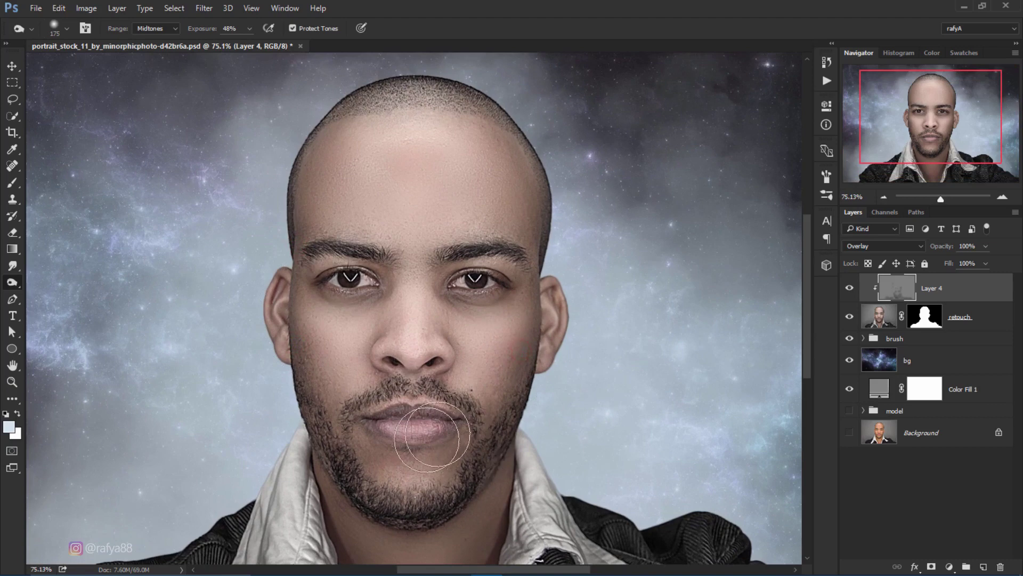
Switch to the Dodge Tool, zoom in on the face and shrink the brush.
right_click(17, 292)
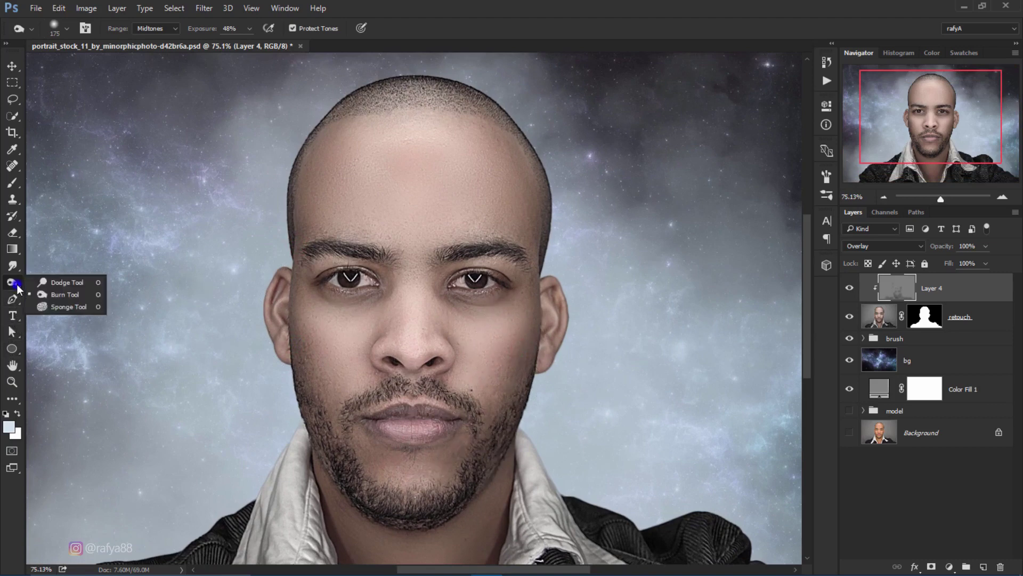
click(48, 282)
key(ctrl+1)
key(bracketleft)
key(bracketleft)
key(bracketleft)
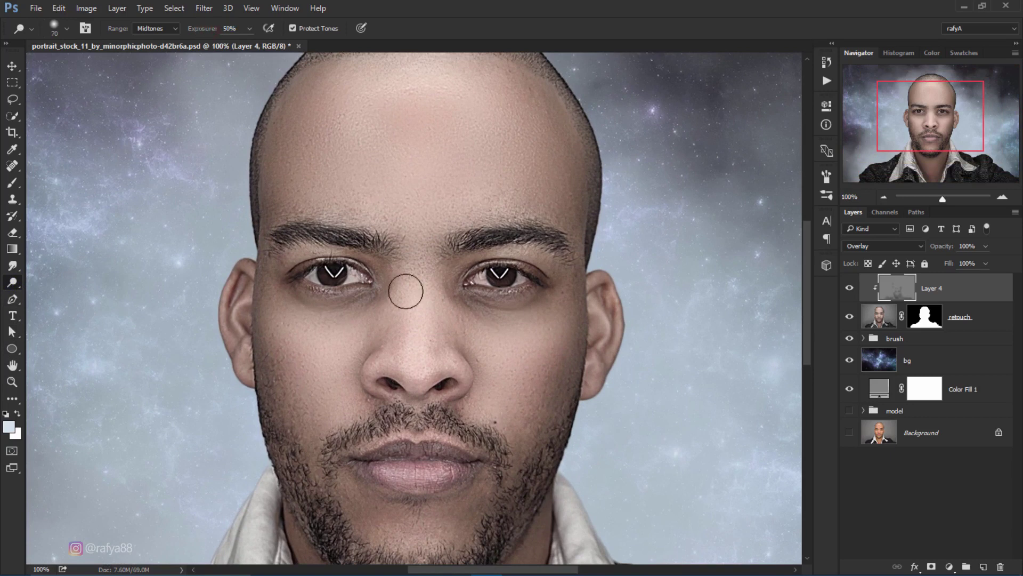
key(bracketleft)
Dodge the nose bridge, both nostrils and the area near the right eye.
click(417, 284)
key(bracketleft)
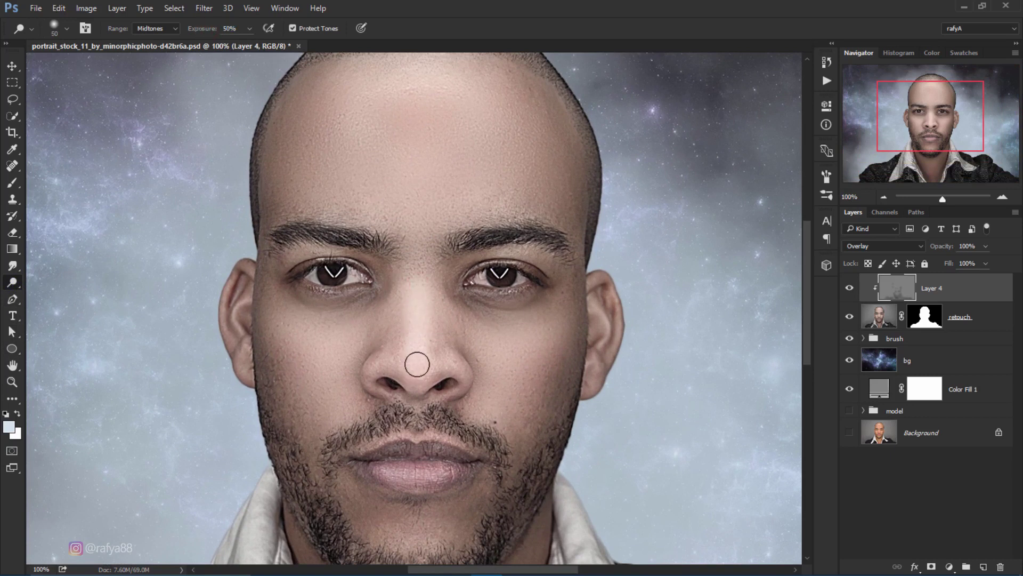
click(447, 367)
click(386, 368)
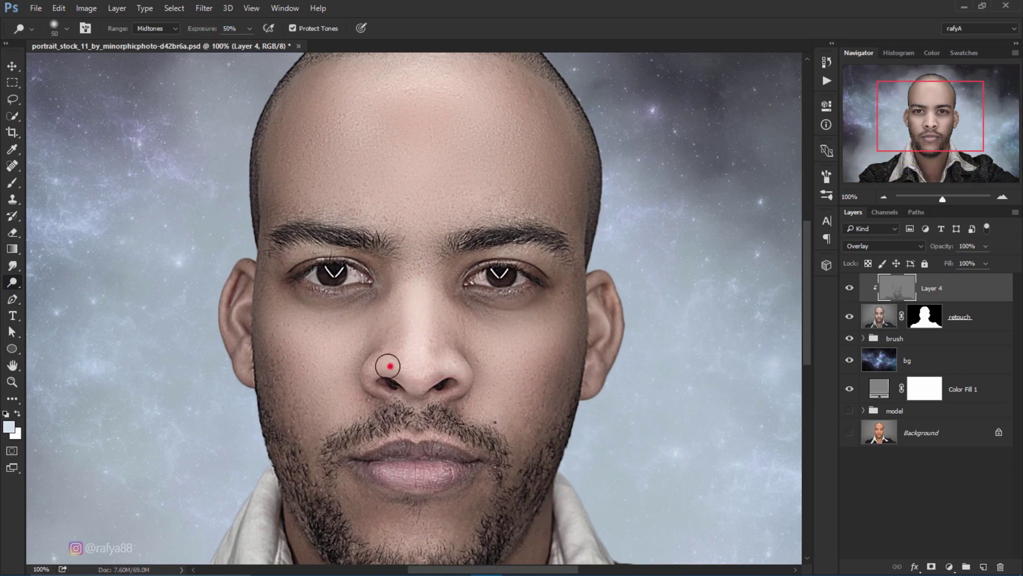
click(416, 275)
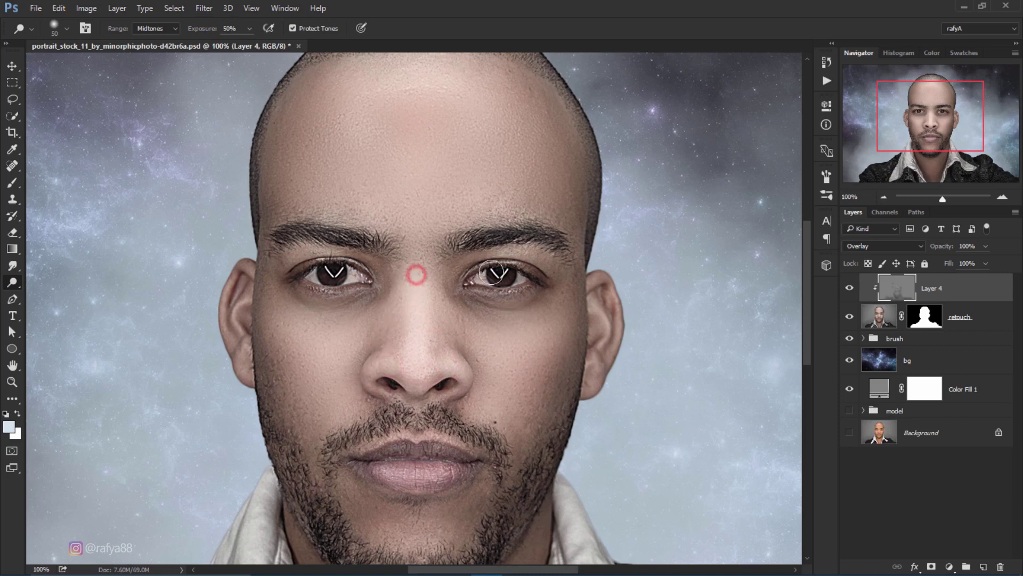
click(496, 277)
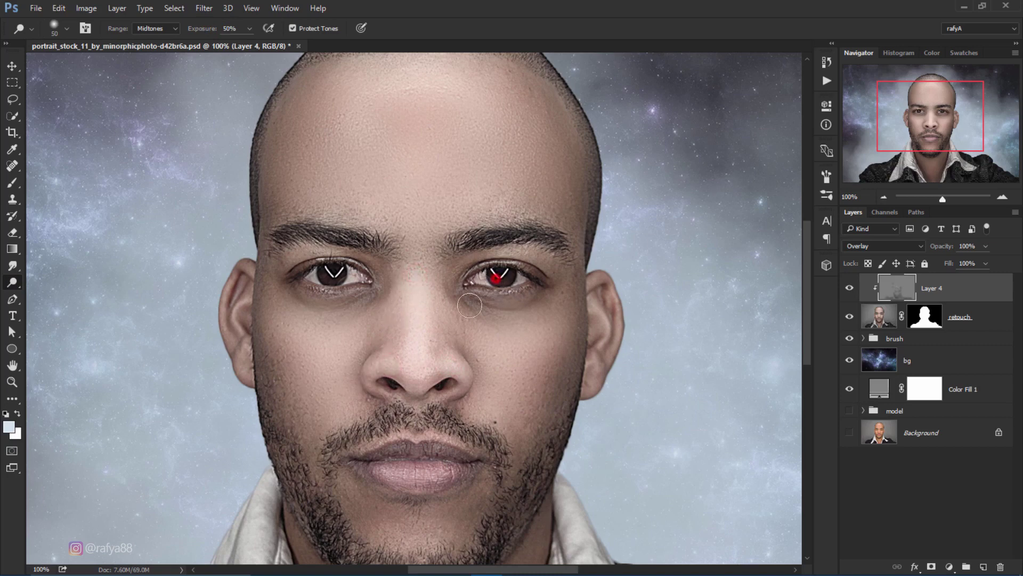
Lighten the right cheek with several dodge dabs at different brush sizes.
key(bracketright)
key(bracketright)
key(bracketright)
click(532, 371)
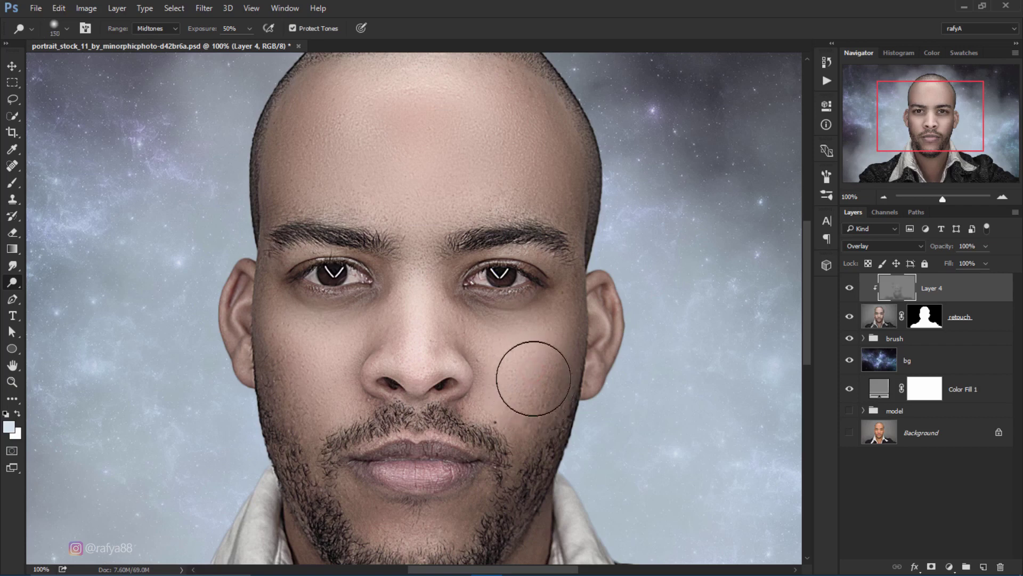
click(533, 366)
key(bracketleft)
key(bracketleft)
click(526, 402)
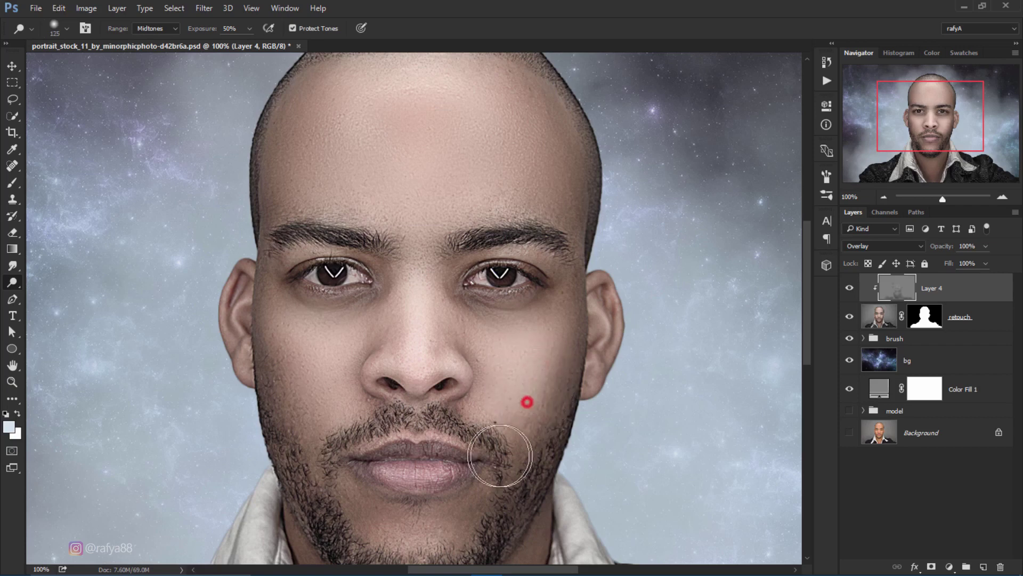
click(550, 335)
scroll(541, 288, down, 2)
Brighten several areas of the forehead with a larger dodge brush.
key(bracketright)
click(463, 142)
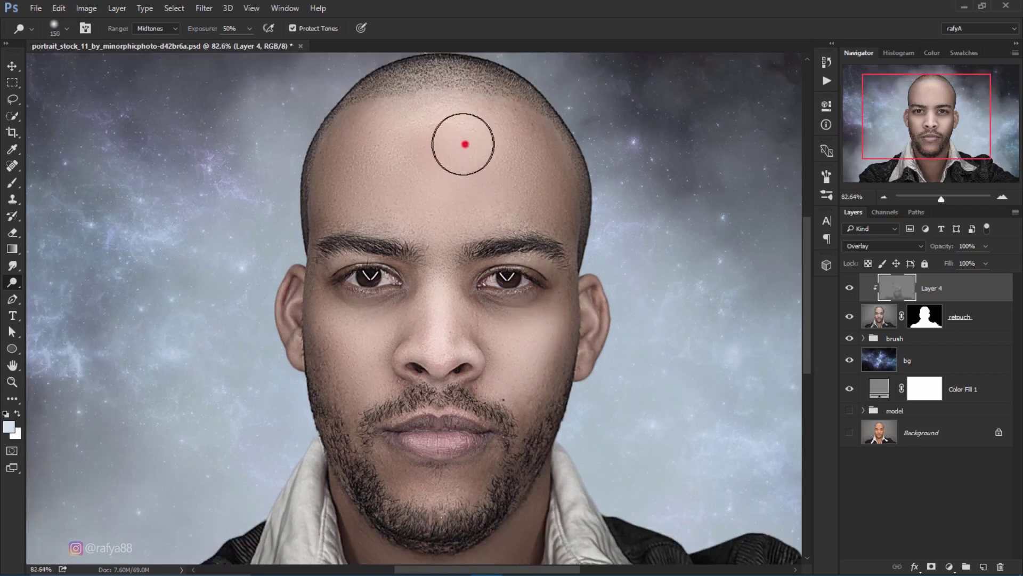
click(425, 153)
click(460, 176)
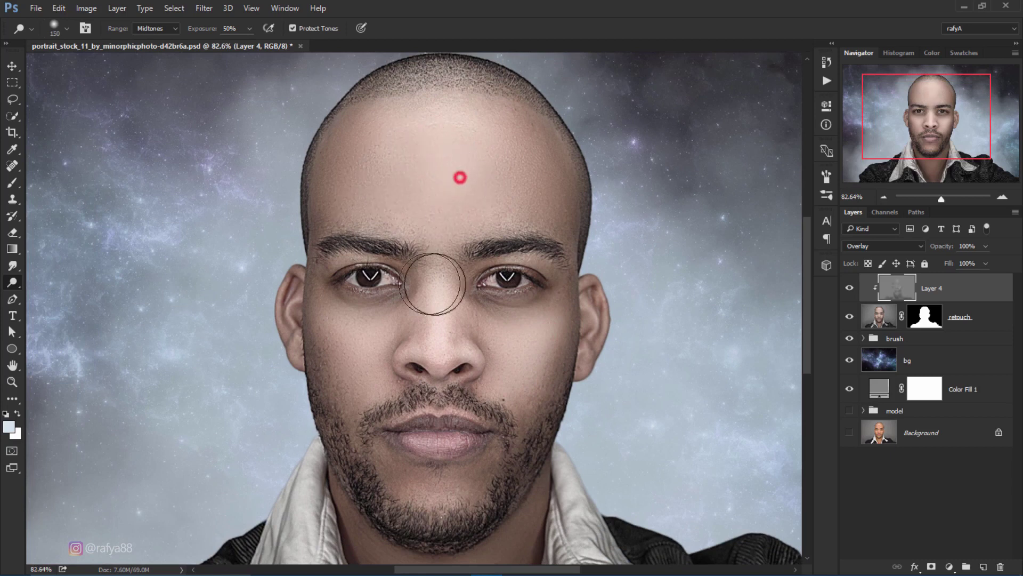
click(489, 149)
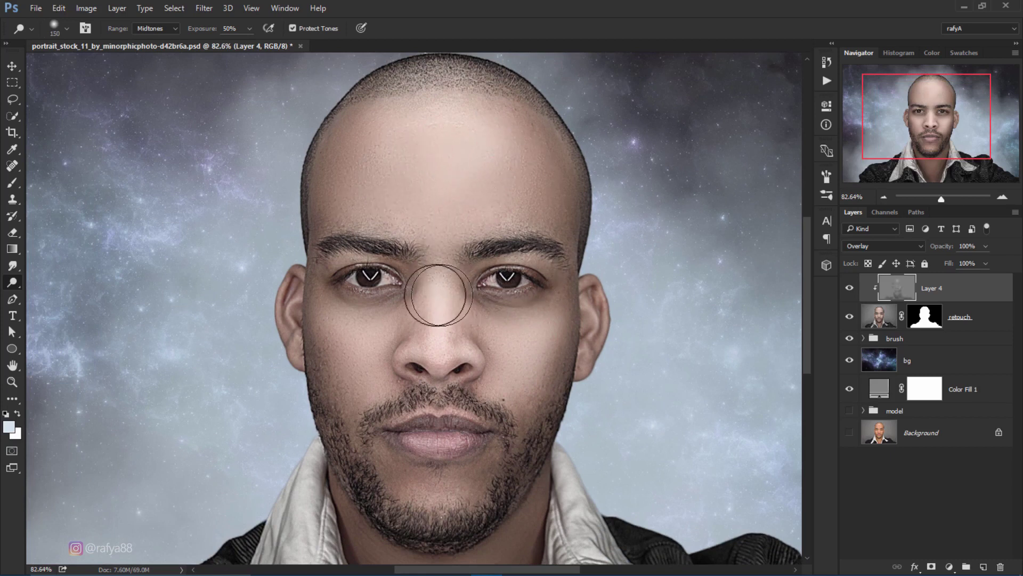
Dodge the left cheek down toward the jaw, the chin and the lips.
click(353, 344)
drag(351, 377, 343, 448)
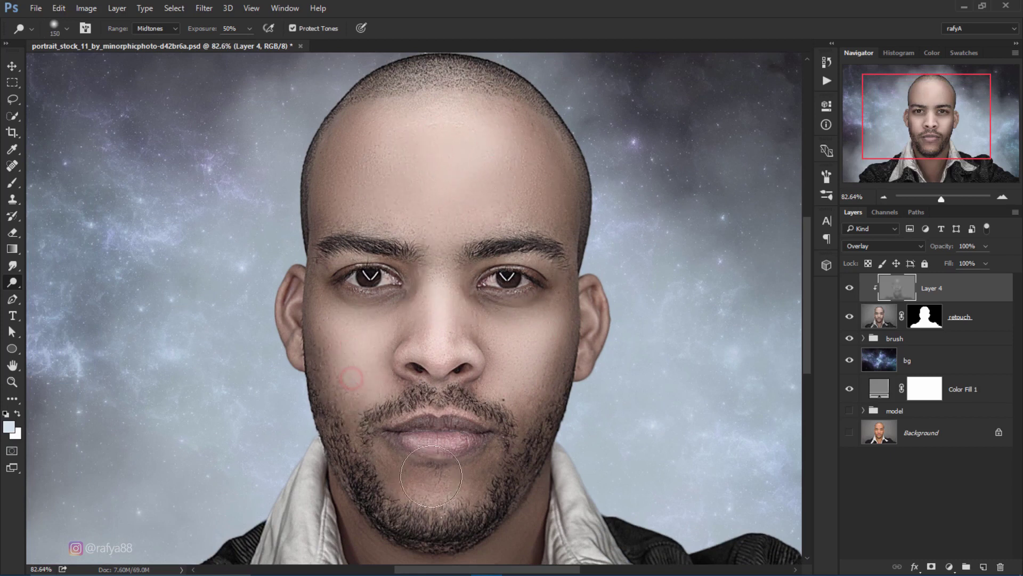
key(bracketleft)
key(bracketleft)
click(431, 498)
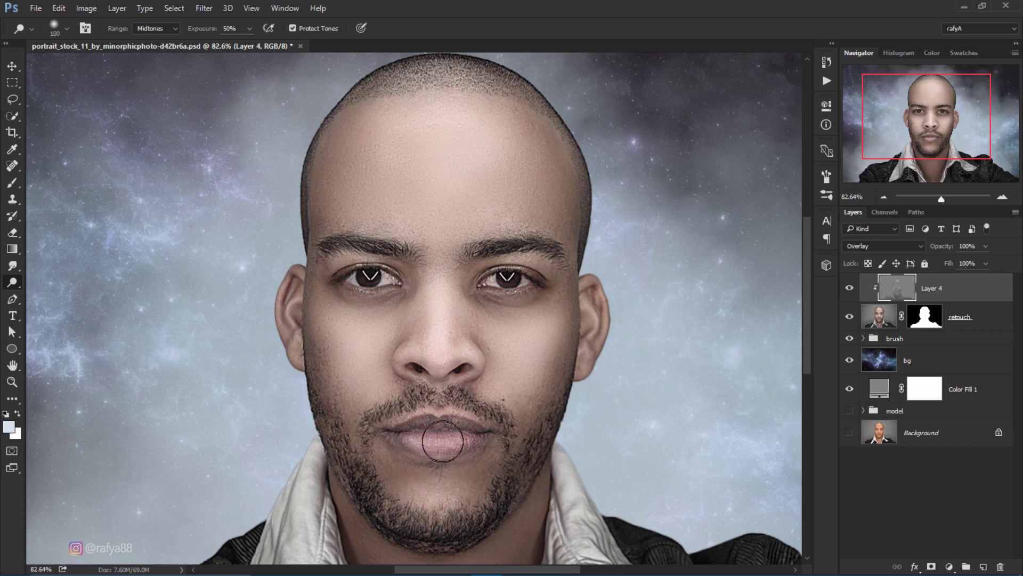
key(bracketleft)
drag(426, 437, 477, 436)
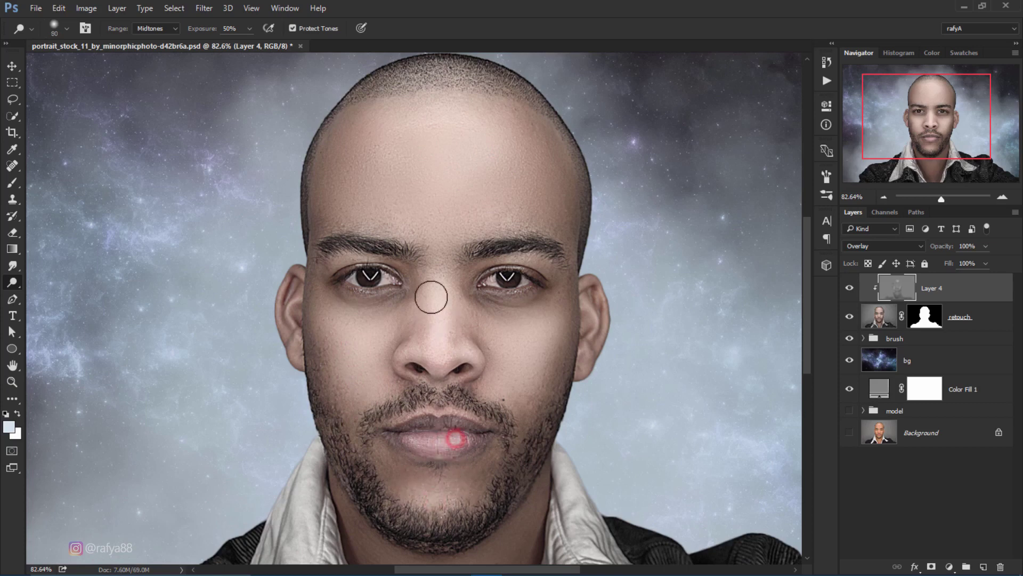
Shrink the brush and toggle Layer 4's visibility to compare before and after.
scroll(430, 290, down, 2)
scroll(430, 291, down, 2)
key(bracketleft)
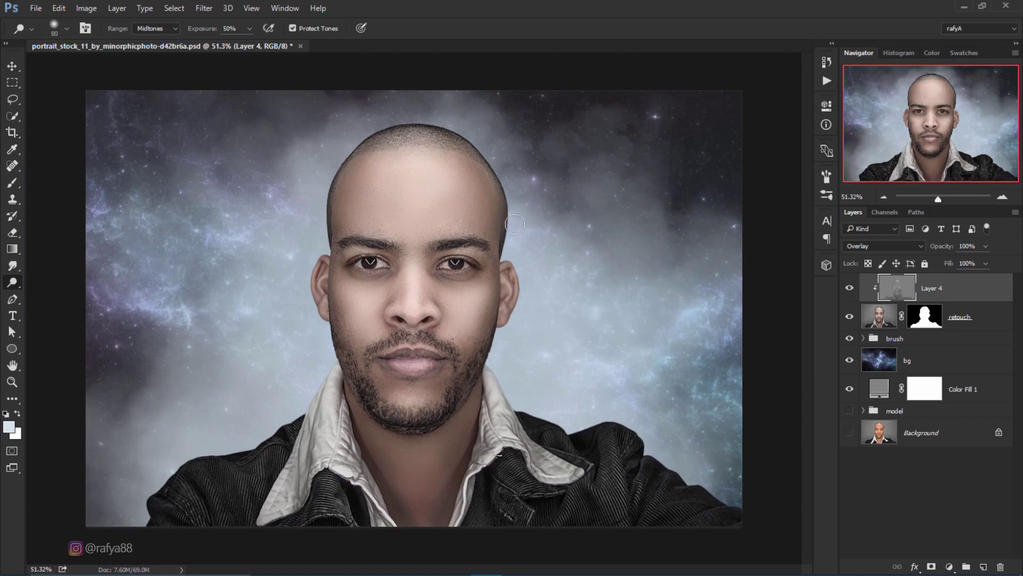
click(849, 288)
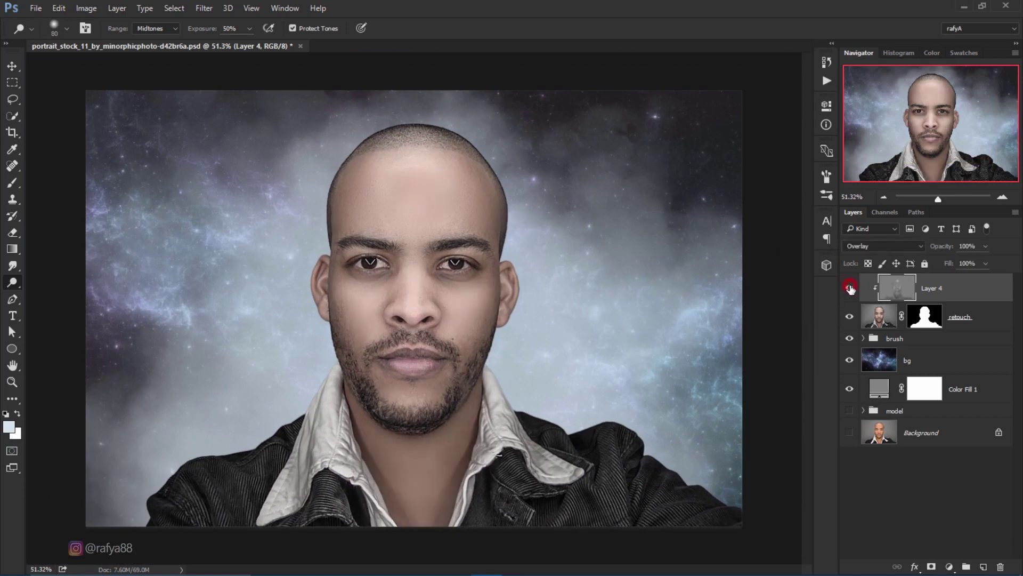
click(850, 289)
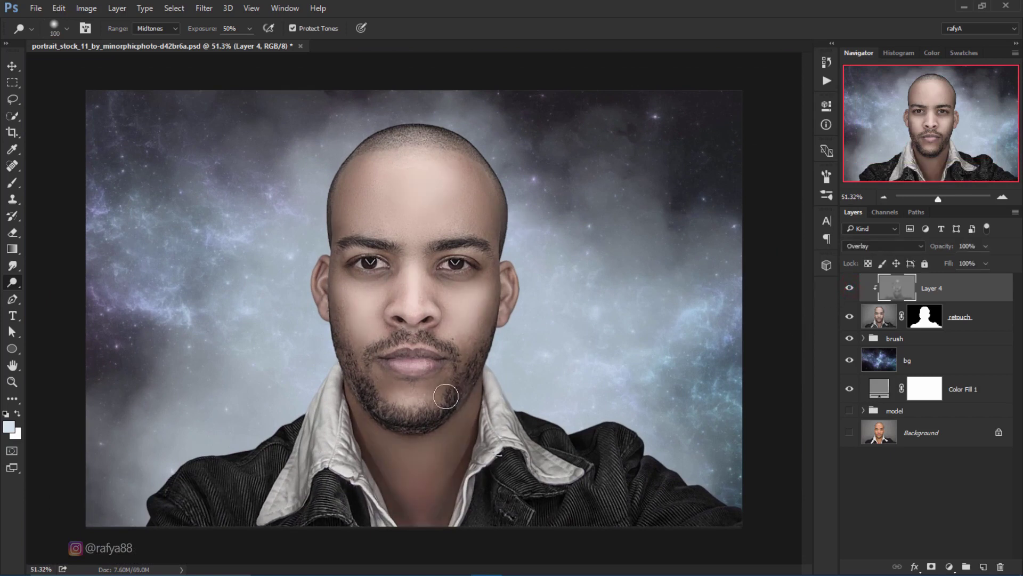
Lighten the chin, both mouth corners and the neck, checking the effect on Layer 4.
drag(447, 394, 383, 376)
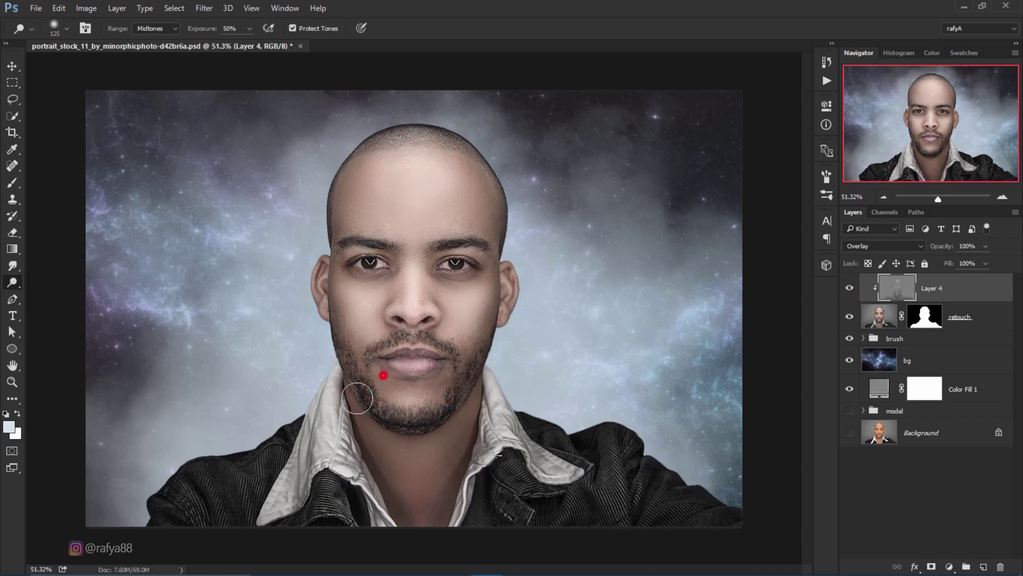
click(446, 374)
click(850, 289)
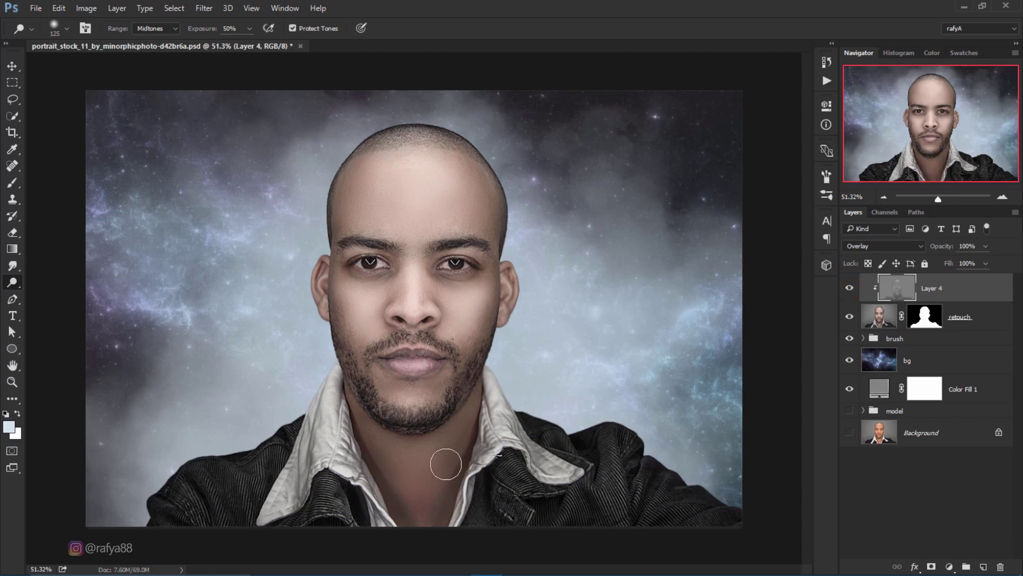
scroll(446, 464, up, 1)
key(bracketright)
mouse_move(391, 472)
mouse_down()
mouse_move(420, 495)
mouse_move(409, 520)
mouse_up()
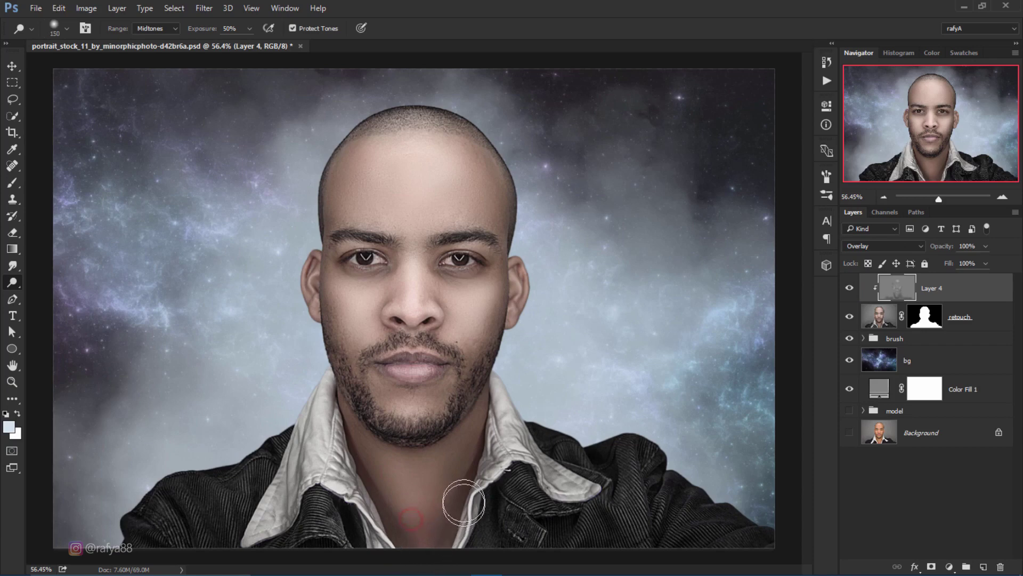
Compare Layer 4 hidden and shown again, then make Layer 4 the active layer.
scroll(503, 429, down, 3)
scroll(493, 416, up, 2)
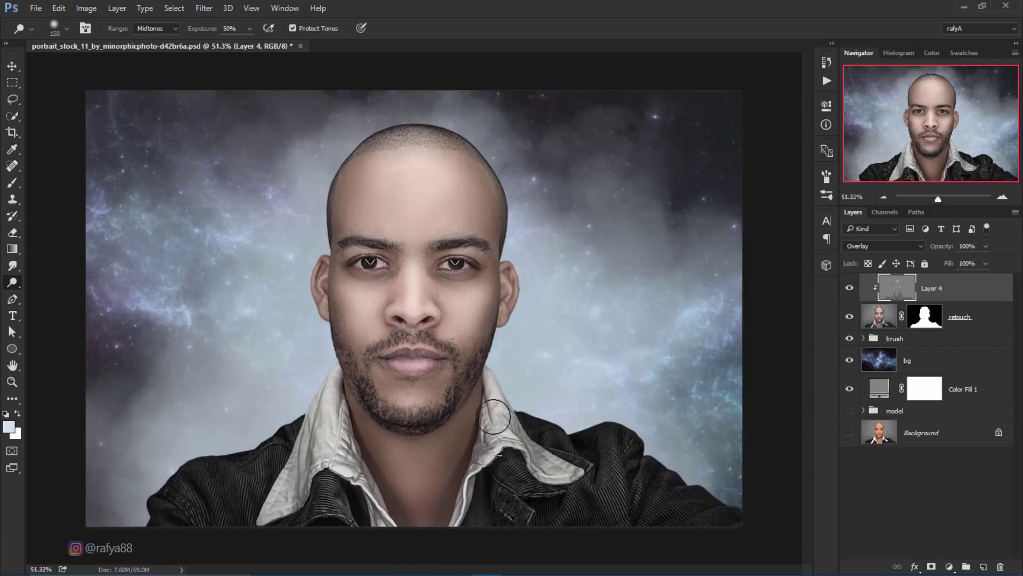
click(849, 288)
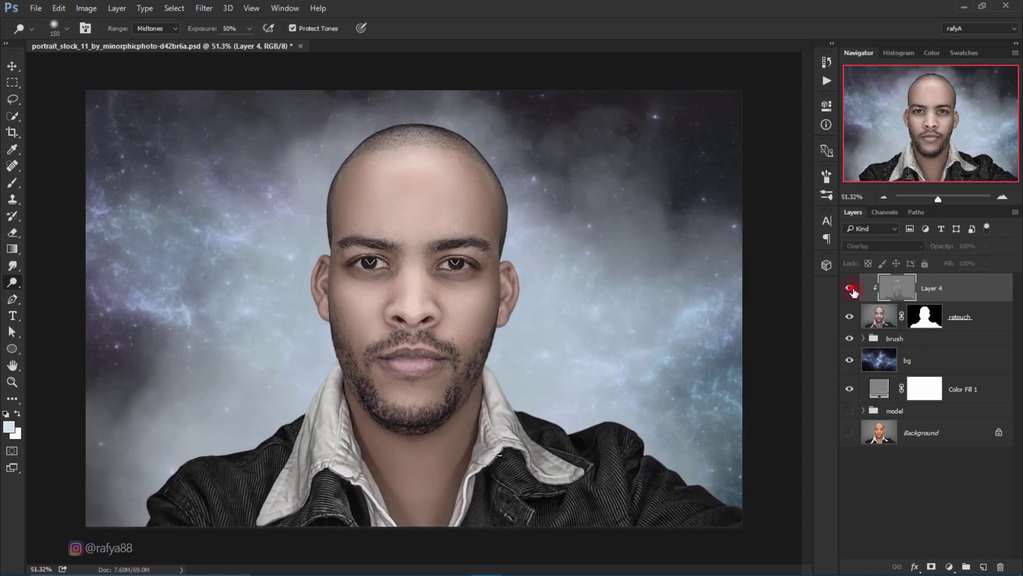
scroll(591, 299, up, 1)
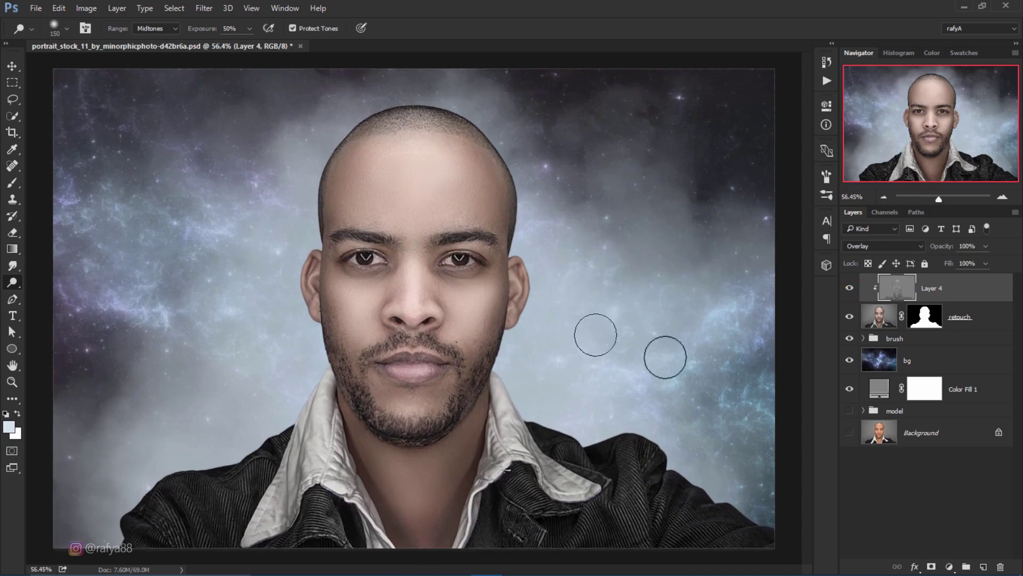
click(975, 294)
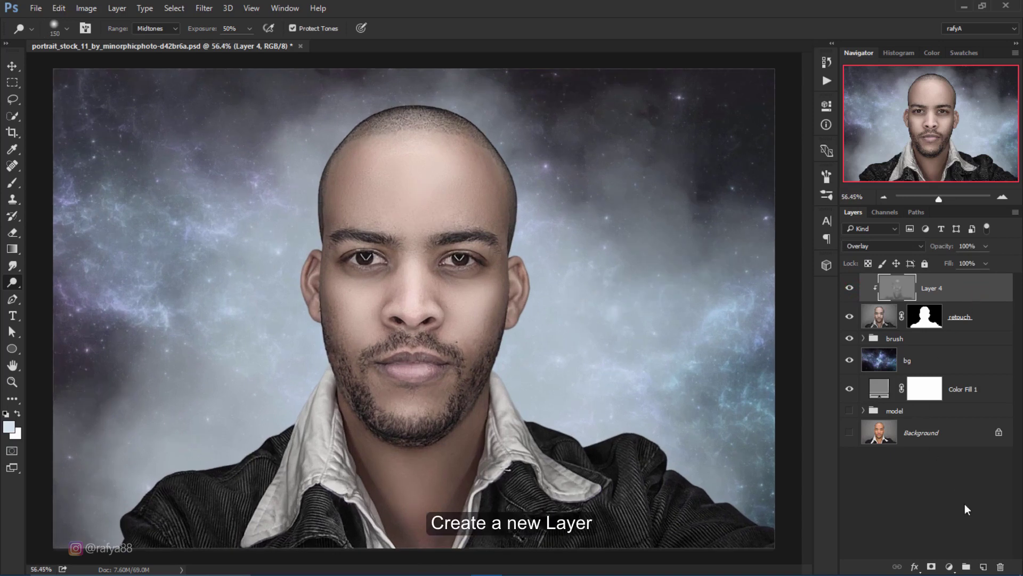
Add a new layer above Layer 4 and set up the linear Gradient tool.
click(985, 567)
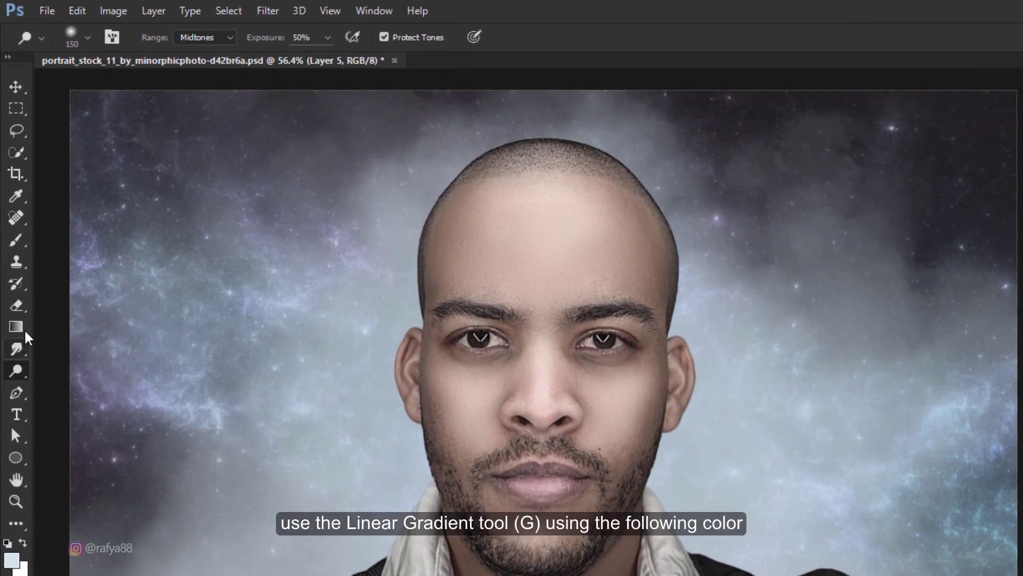
click(15, 298)
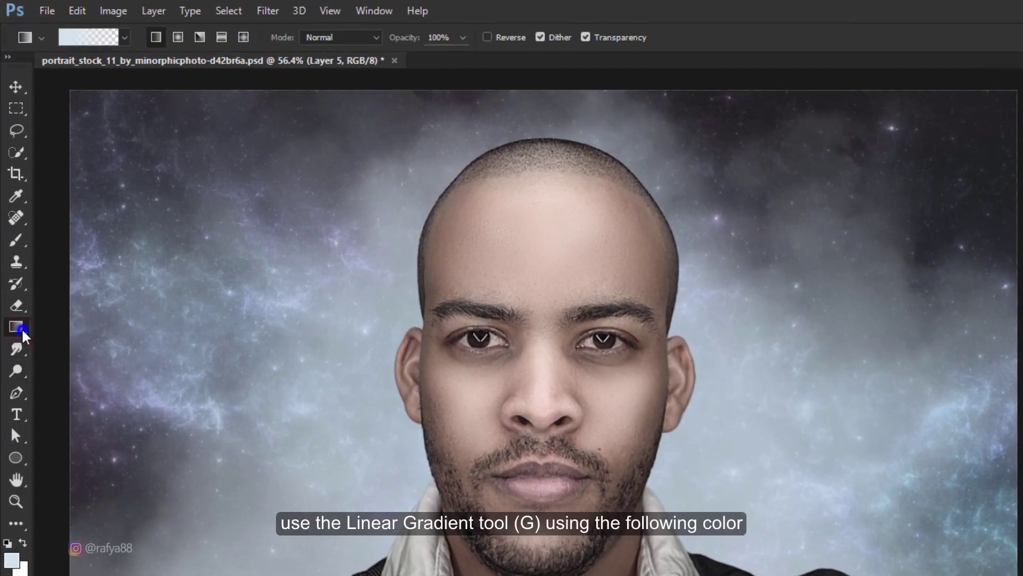
click(140, 332)
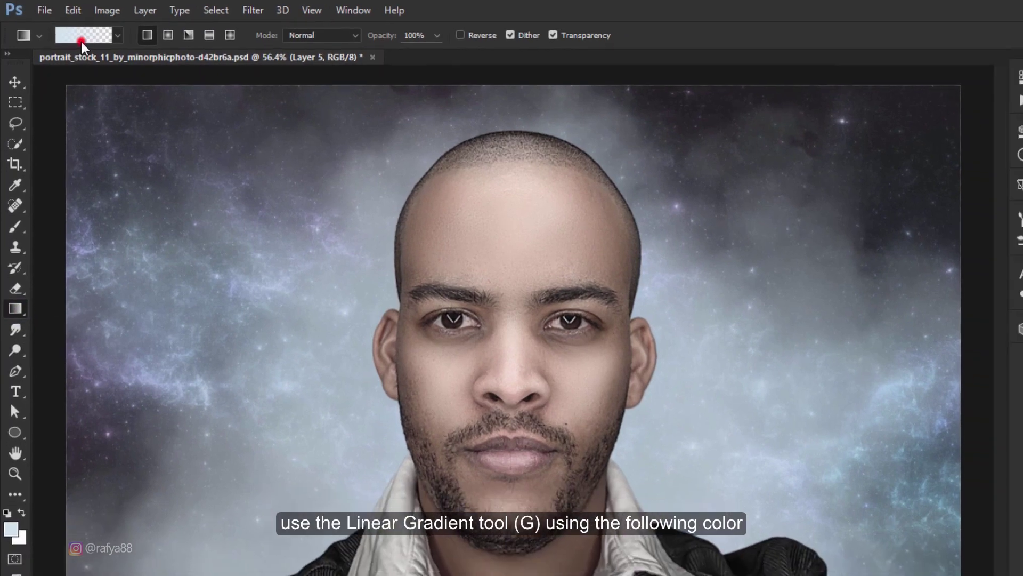
click(88, 37)
drag(789, 176, 519, 140)
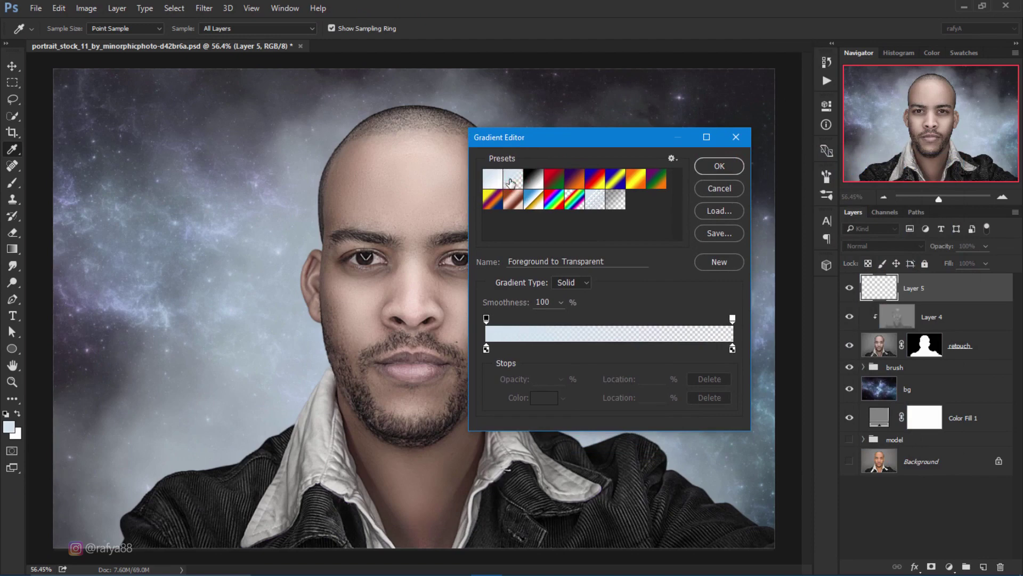
click(732, 171)
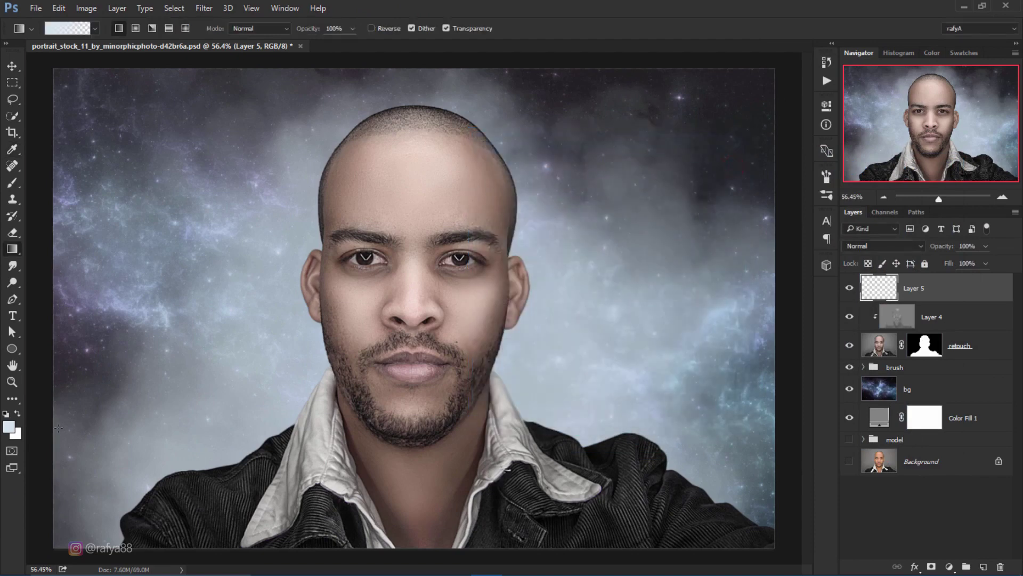
Set the foreground colour to #d33f3e and draw a red gradient from the left.
click(11, 426)
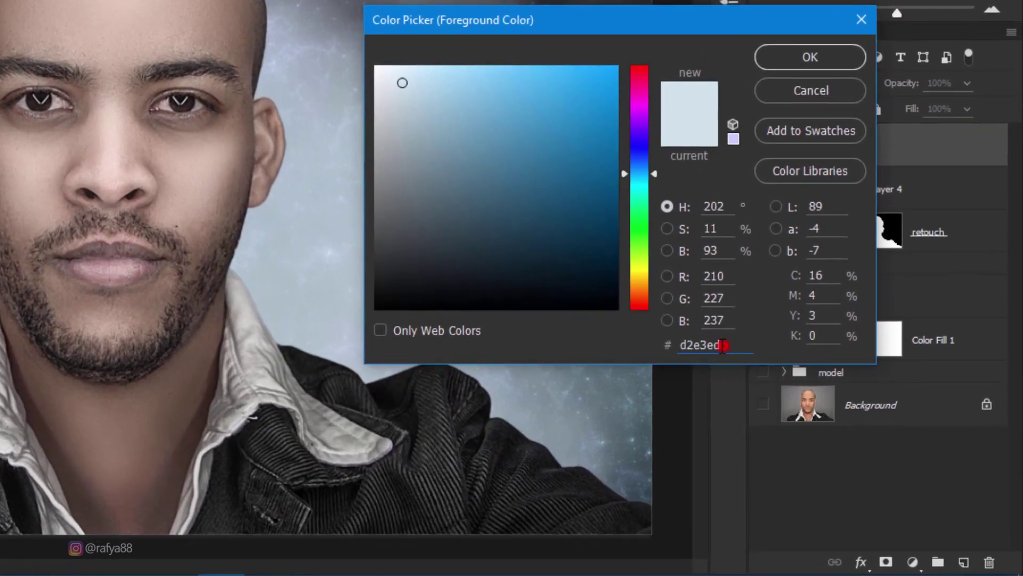
double_click(723, 345)
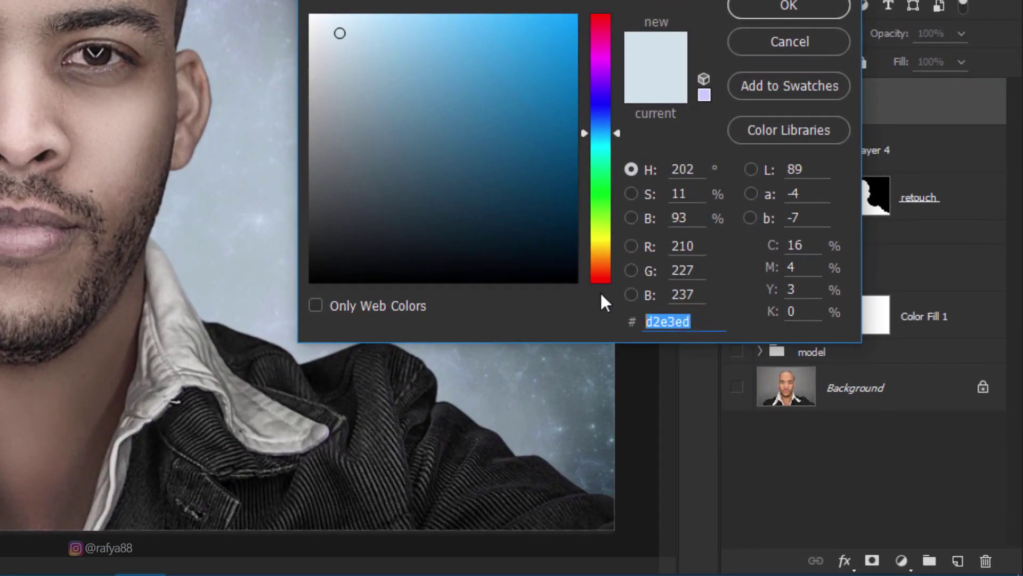
text(d)
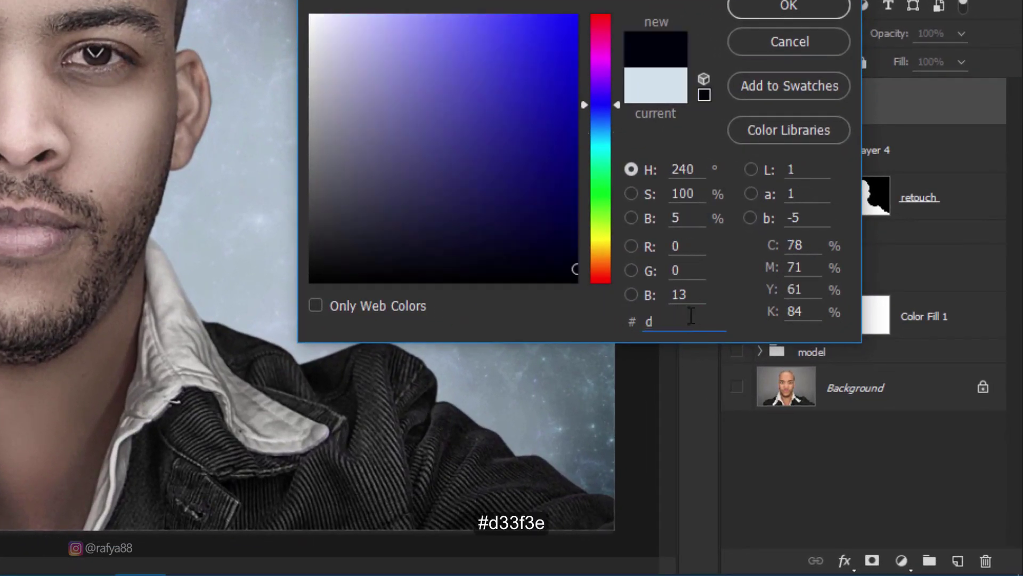
text(33f)
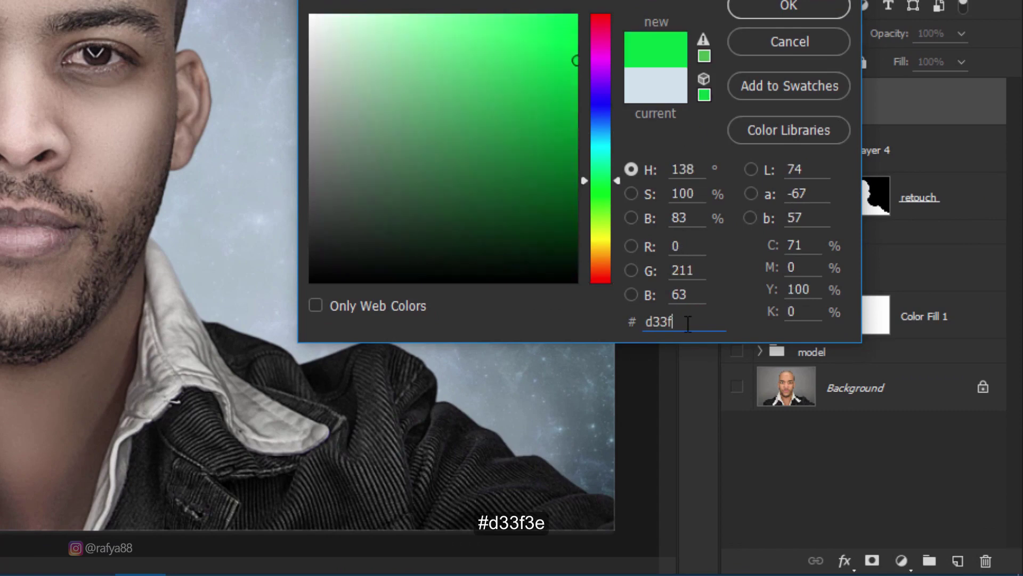
text(3e)
drag(696, 321, 642, 322)
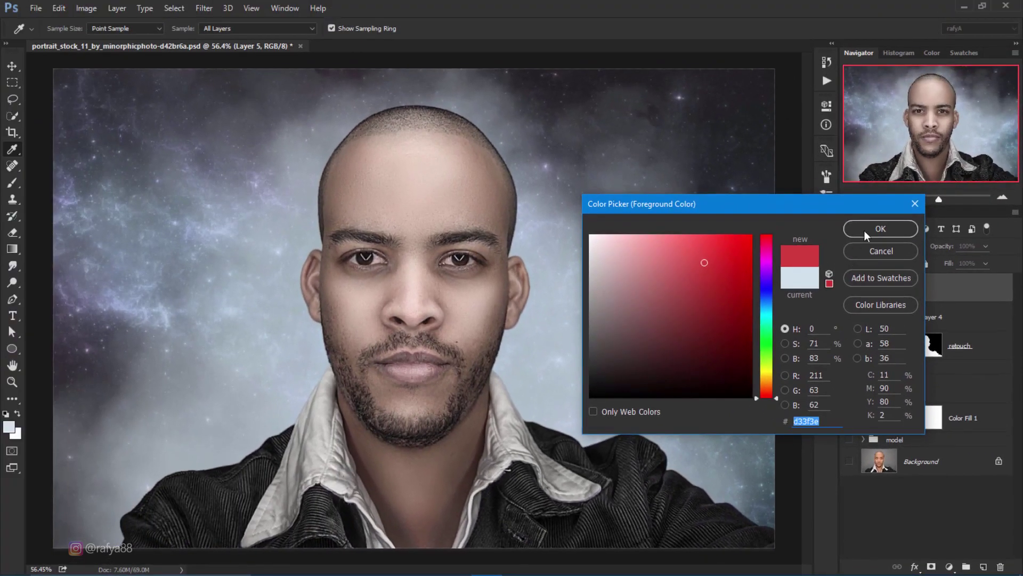
click(864, 231)
key(g)
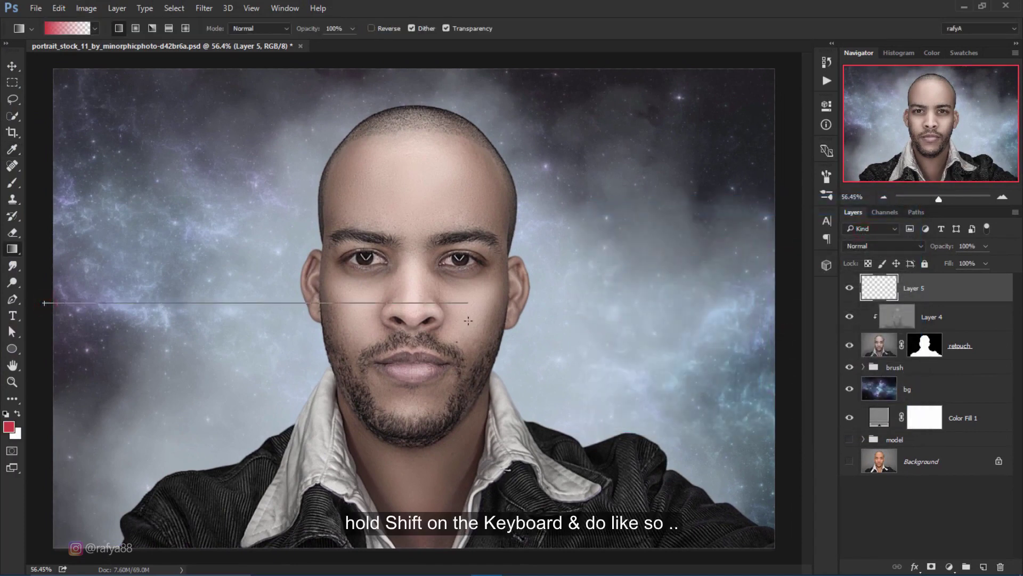
drag(474, 320, 473, 320)
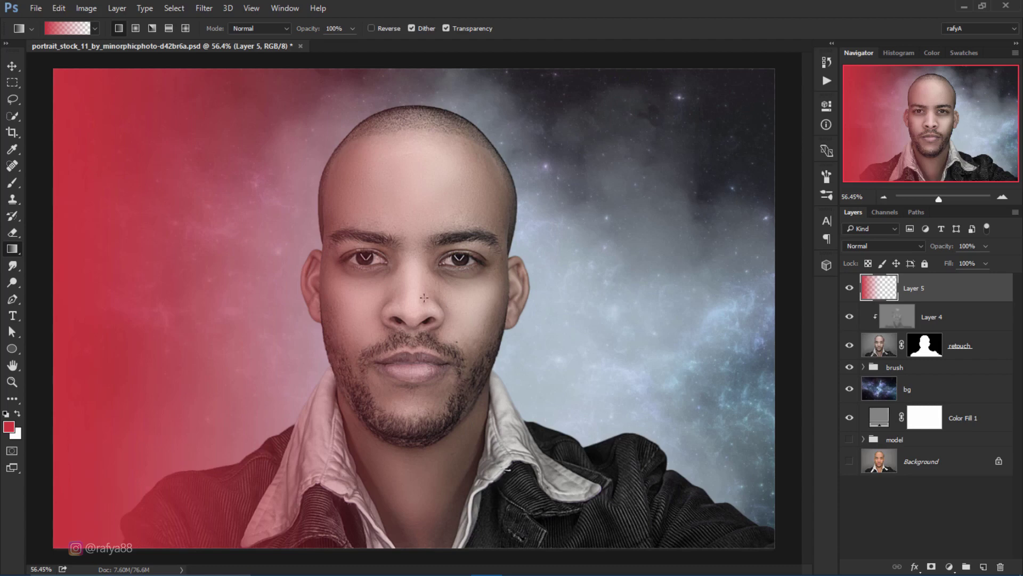
Set the foreground colour to #3e87d3 and draw a blue gradient from the right.
click(9, 426)
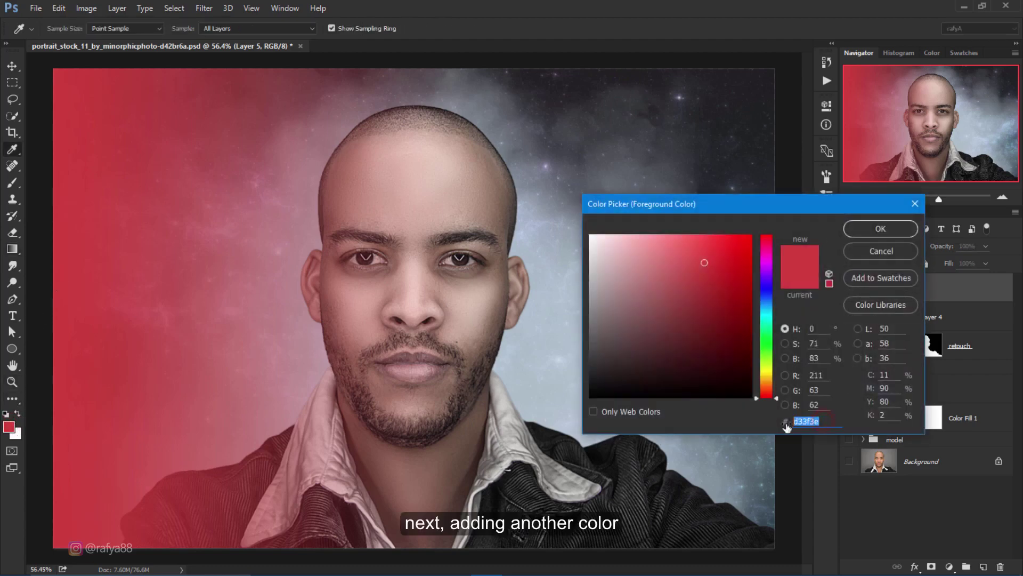
text(3e)
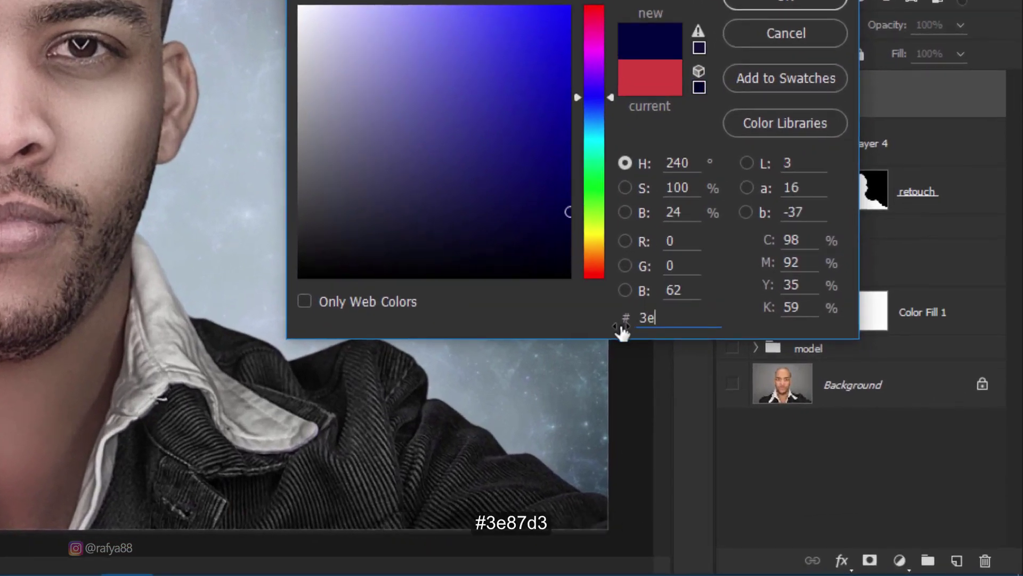
text(87)
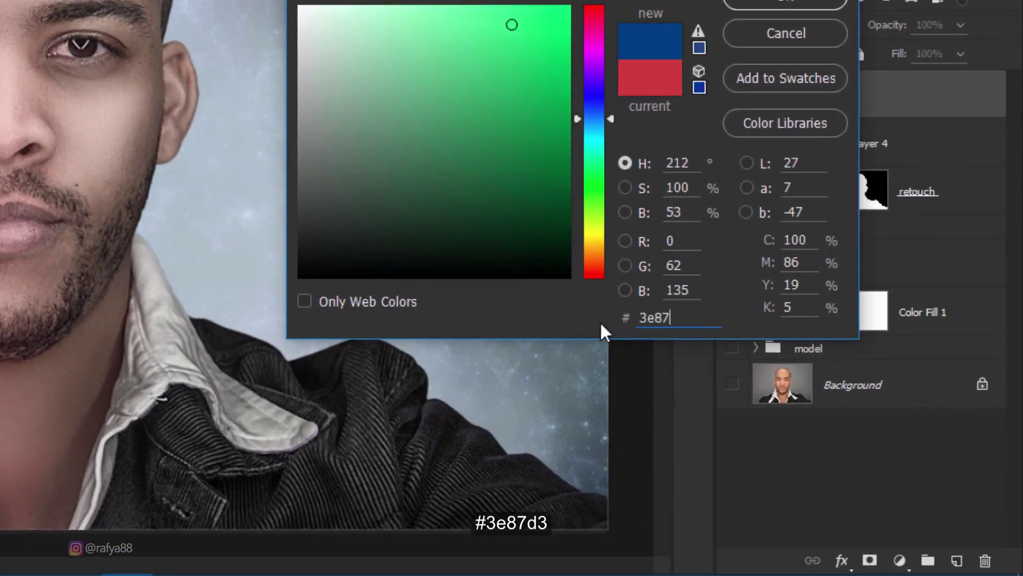
text(d3)
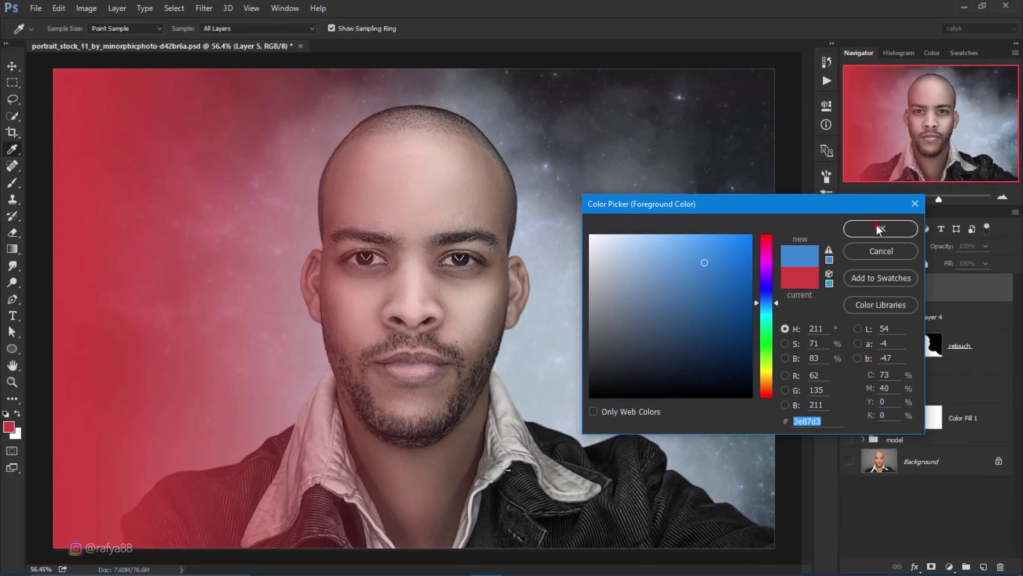
click(877, 227)
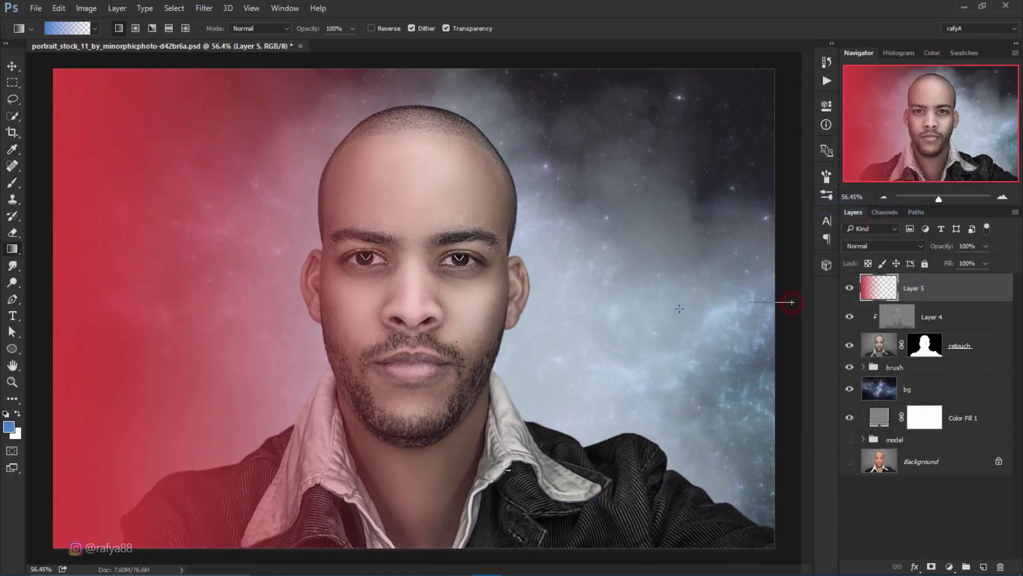
drag(680, 309, 442, 307)
drag(329, 309, 329, 309)
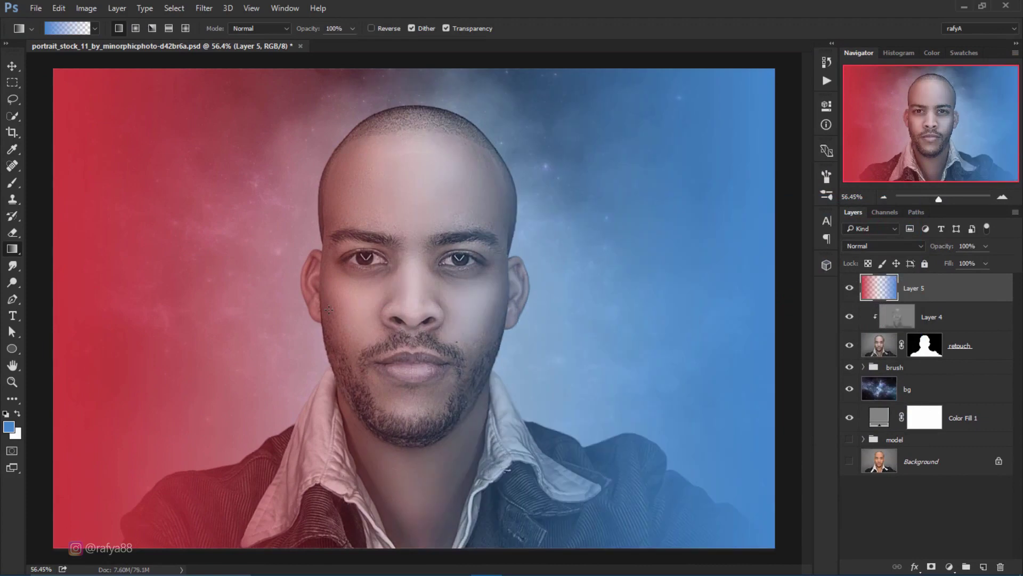
scroll(421, 319, down, 1)
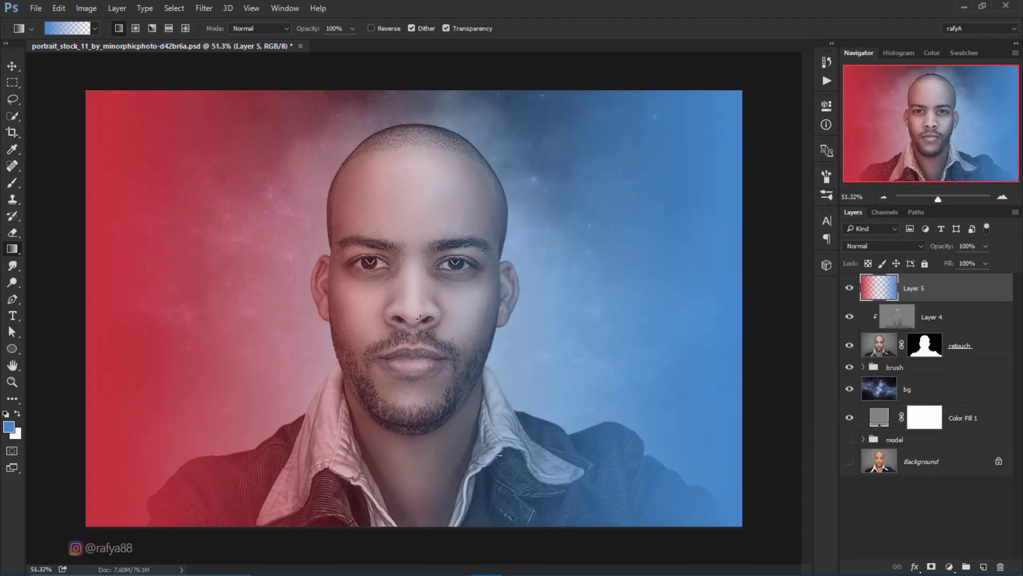
Set Layer 5's blend mode to Overlay and lower the opacity to about 82%.
click(865, 245)
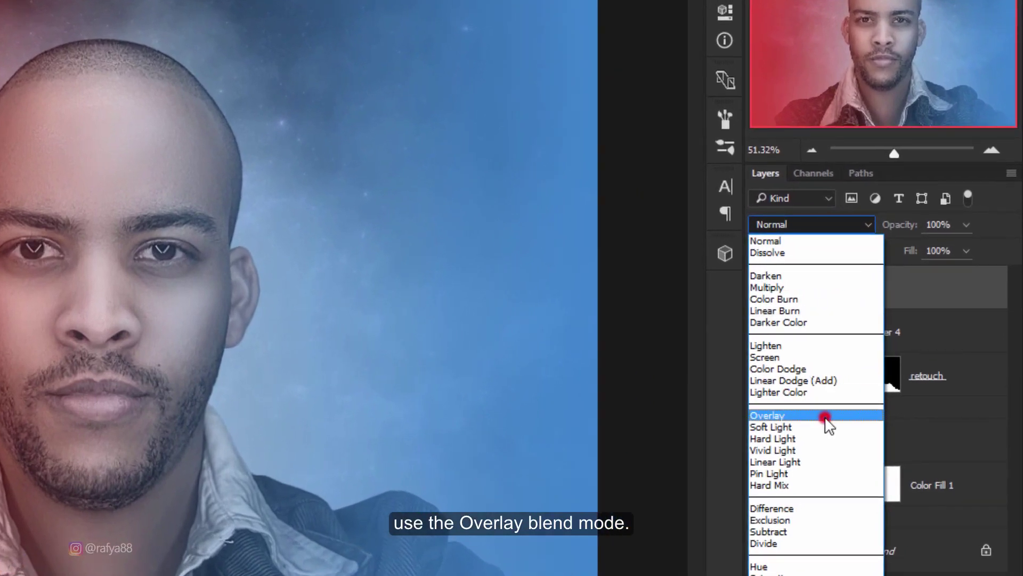
click(825, 416)
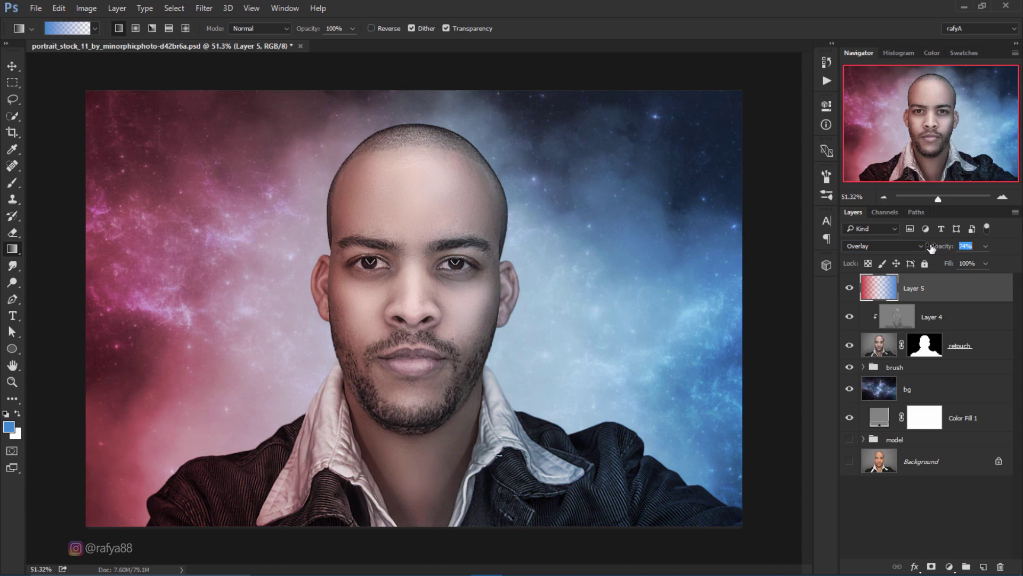
click(952, 379)
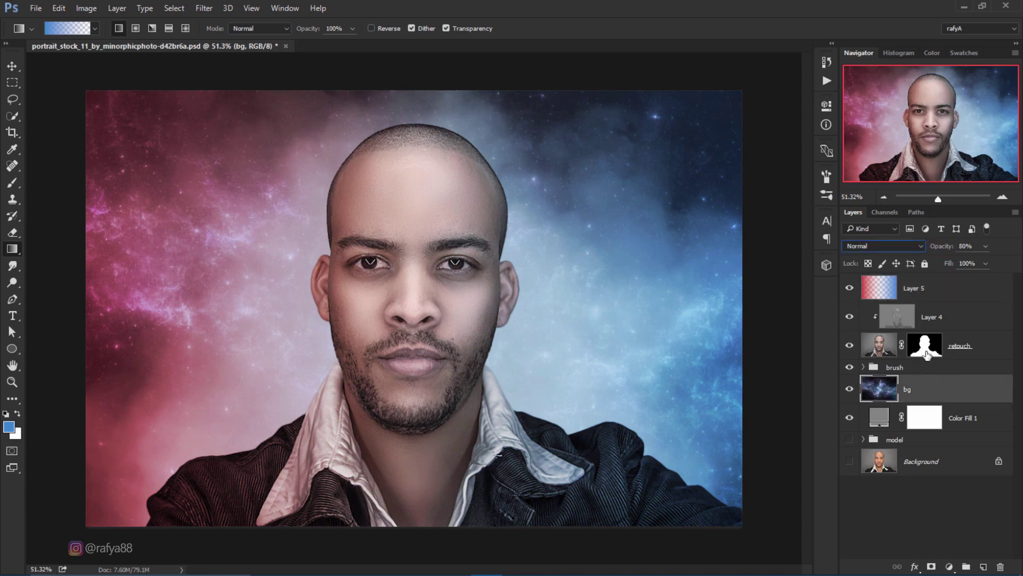
drag(943, 250, 935, 252)
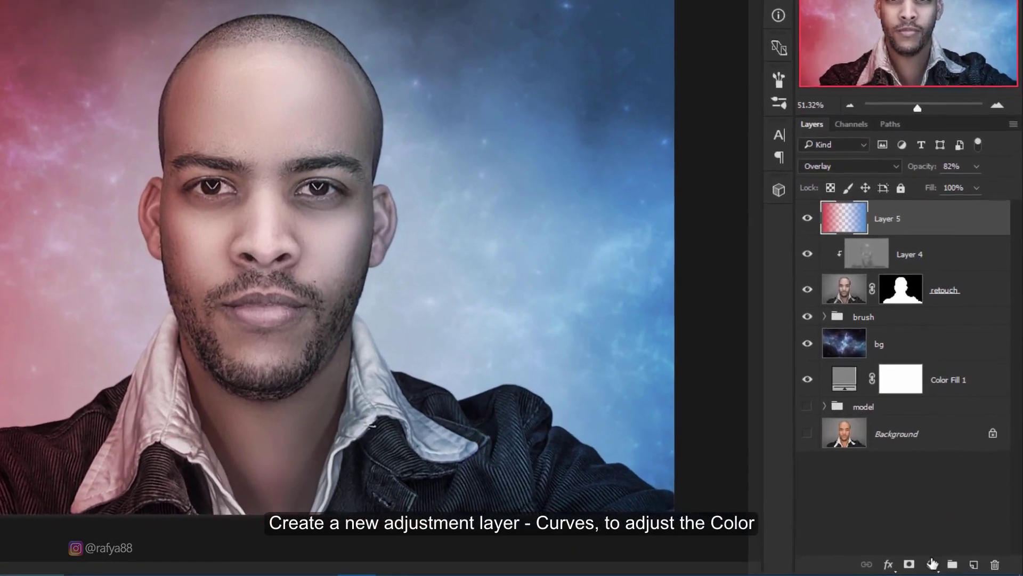
Add a Curves adjustment layer with a contrast S-curve on the RGB channel.
click(949, 567)
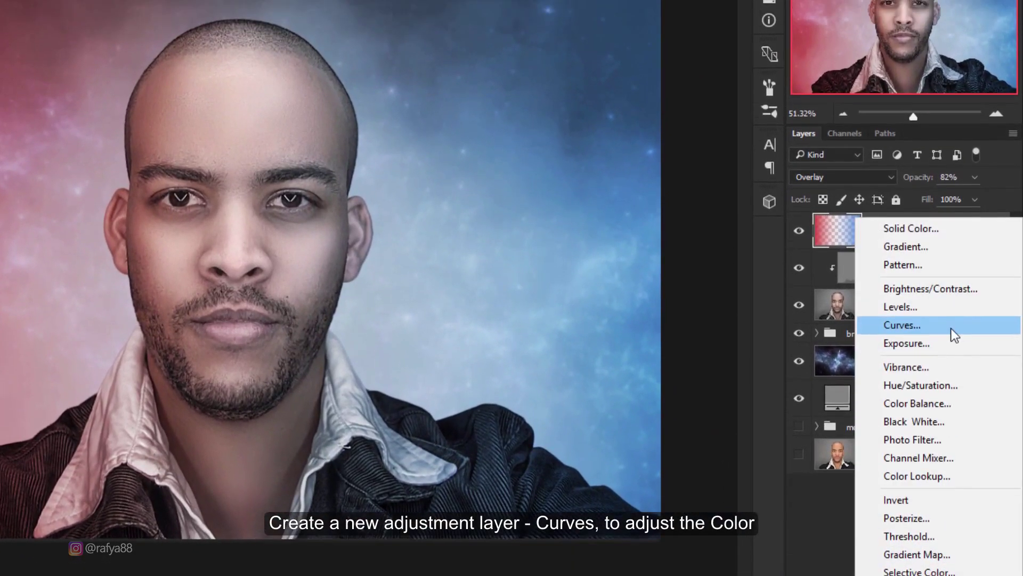
click(948, 300)
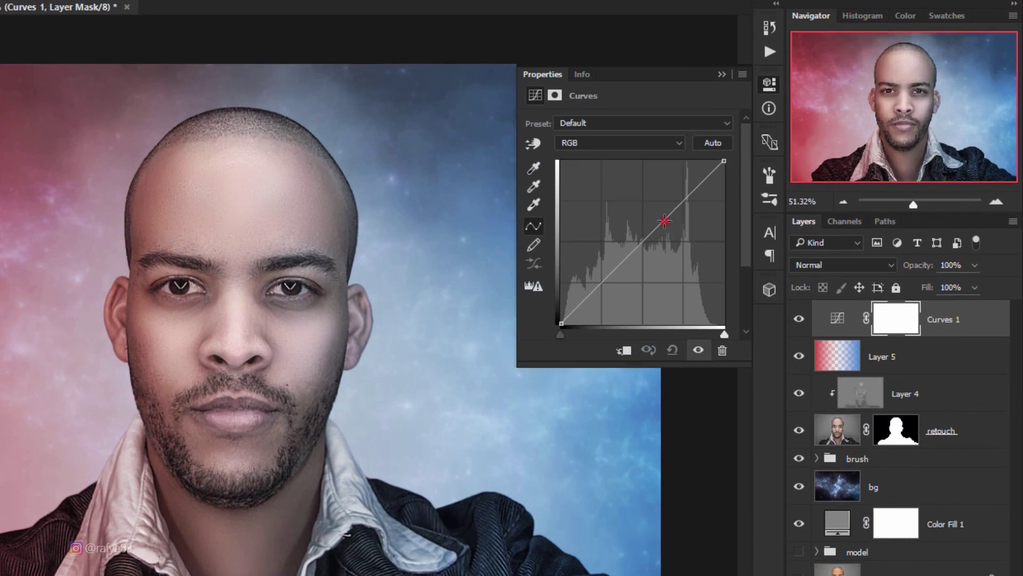
drag(665, 220, 666, 216)
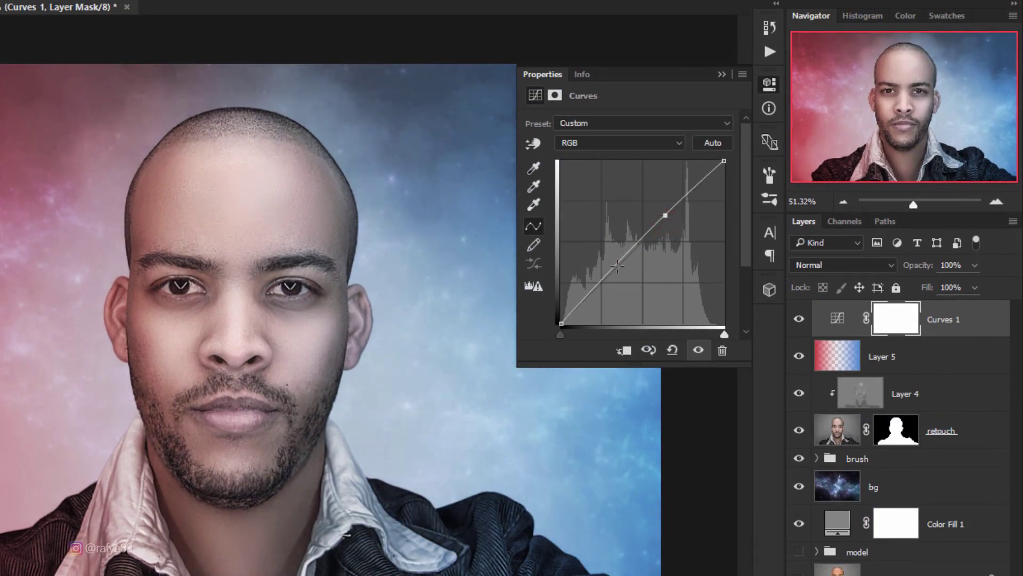
drag(618, 265, 618, 270)
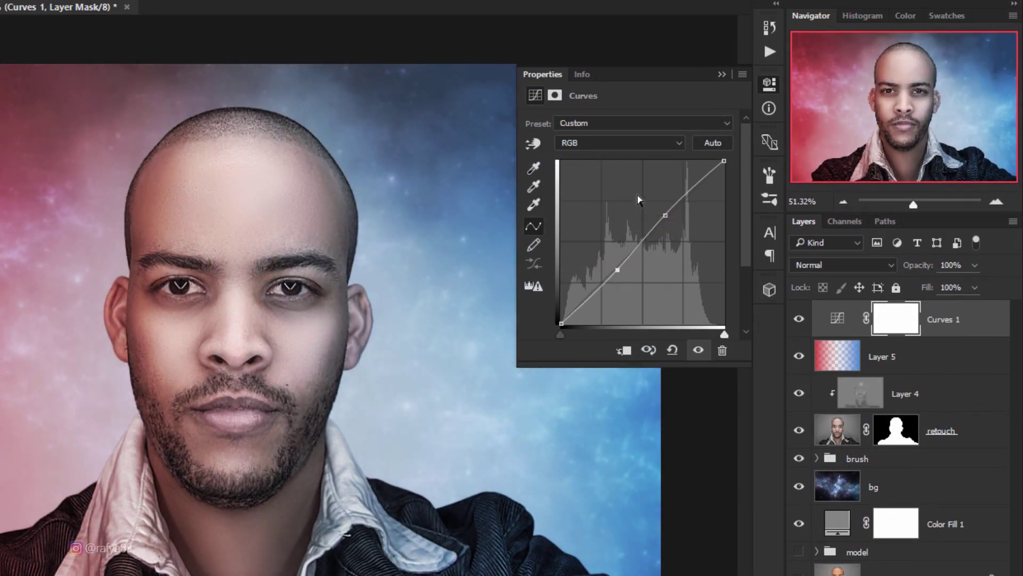
In the Blue channel curve, raise the black point and pull the midtones down slightly.
click(628, 143)
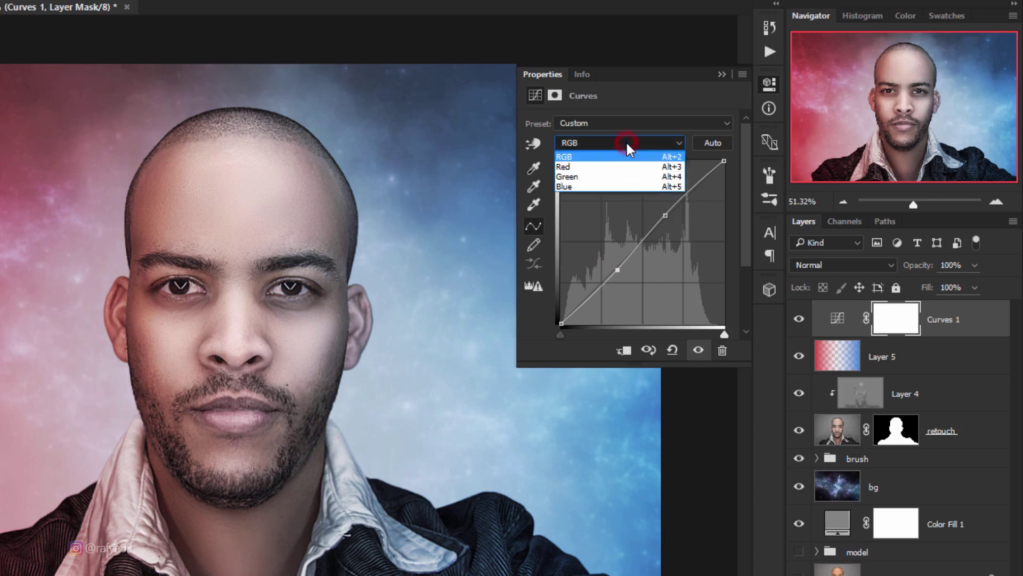
click(654, 187)
drag(560, 323, 556, 313)
click(647, 234)
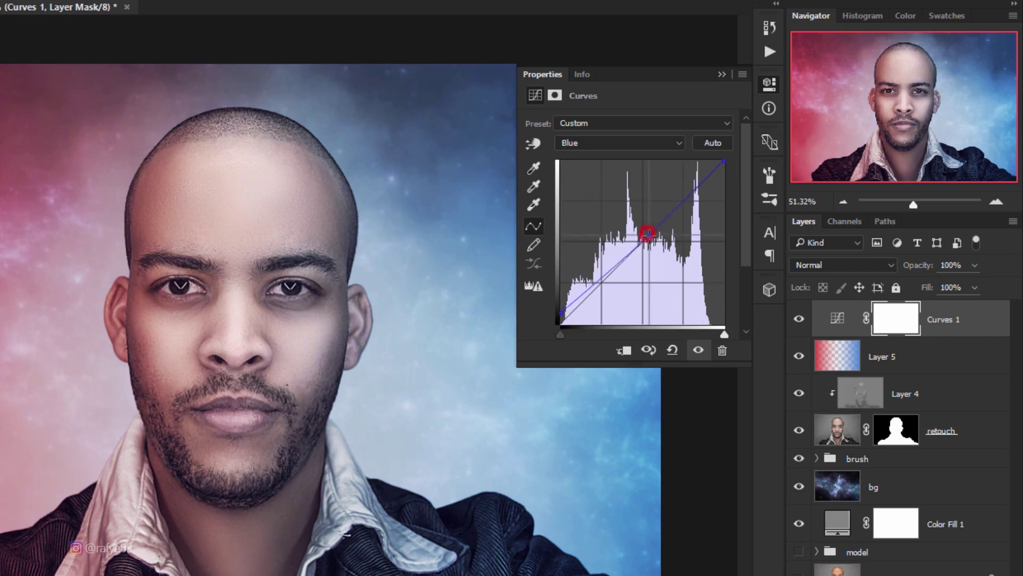
drag(648, 234, 650, 238)
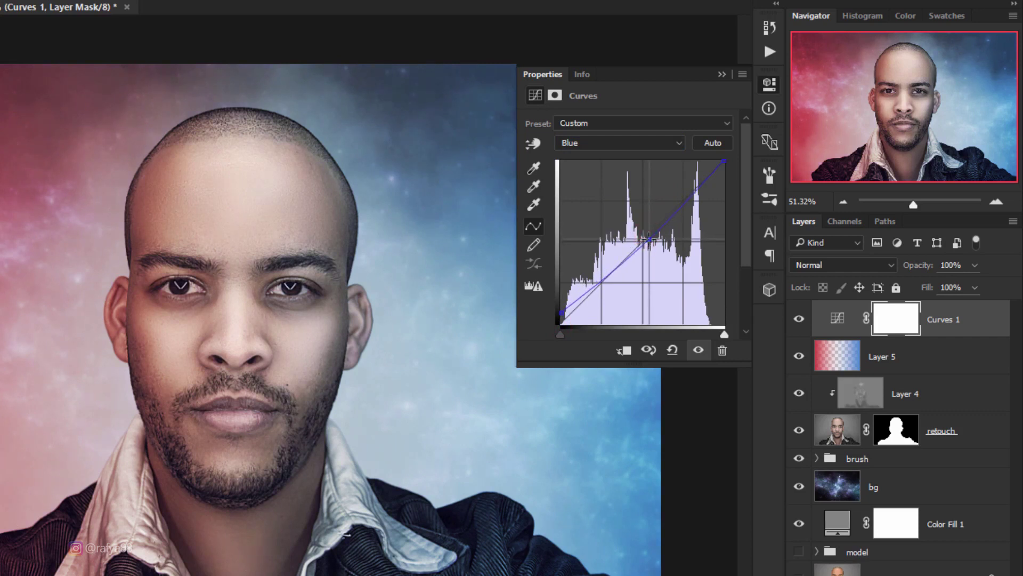
Add red into the shadows on the Red curve, then lift the RGB shadows.
click(614, 143)
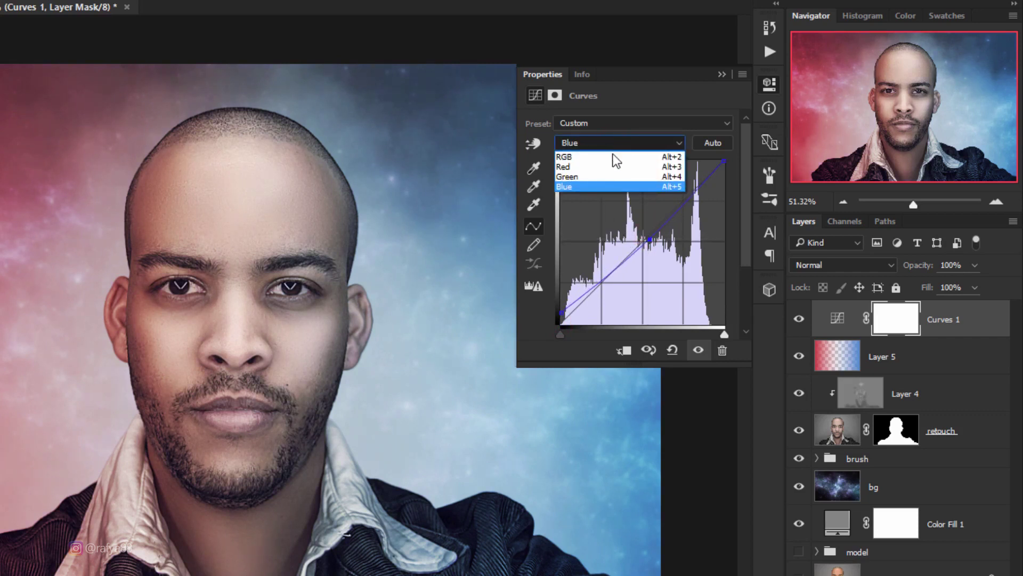
click(613, 166)
click(559, 321)
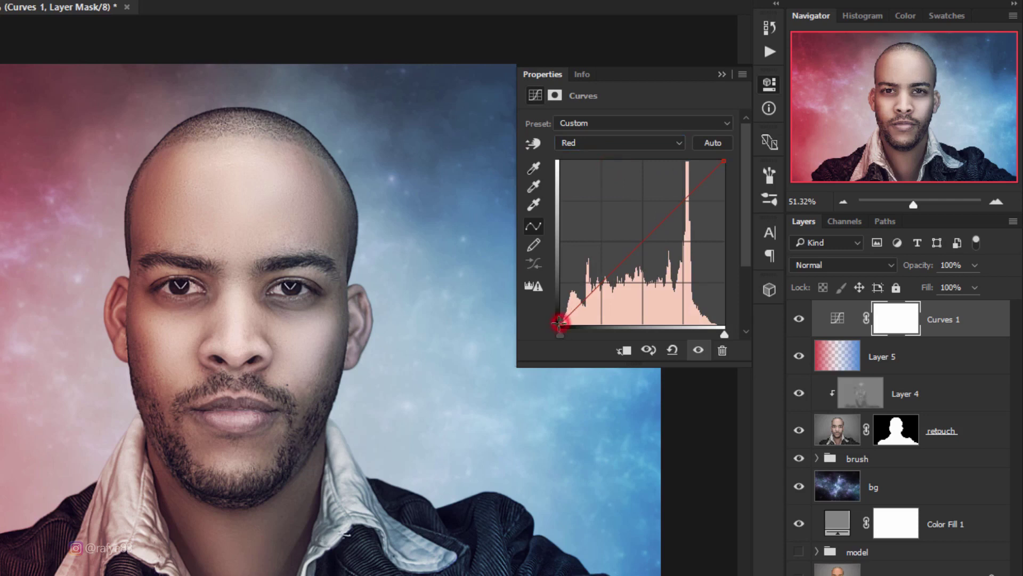
drag(558, 322, 549, 323)
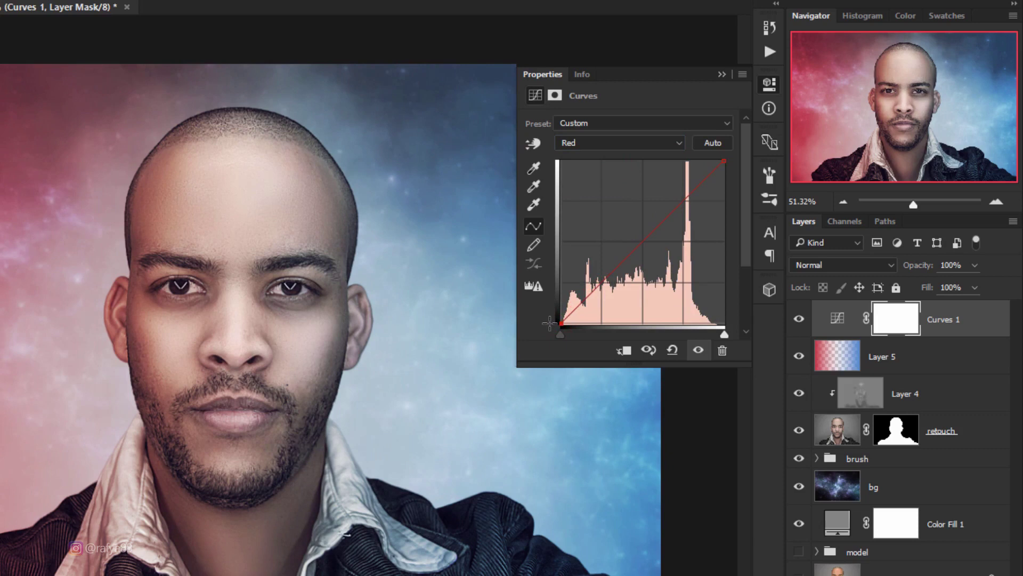
click(622, 144)
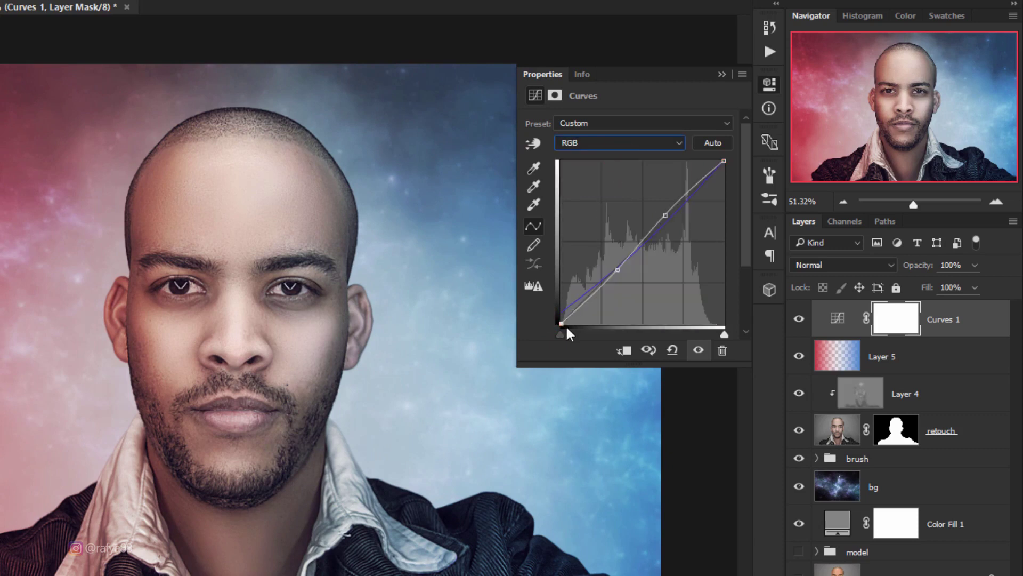
drag(560, 323, 550, 316)
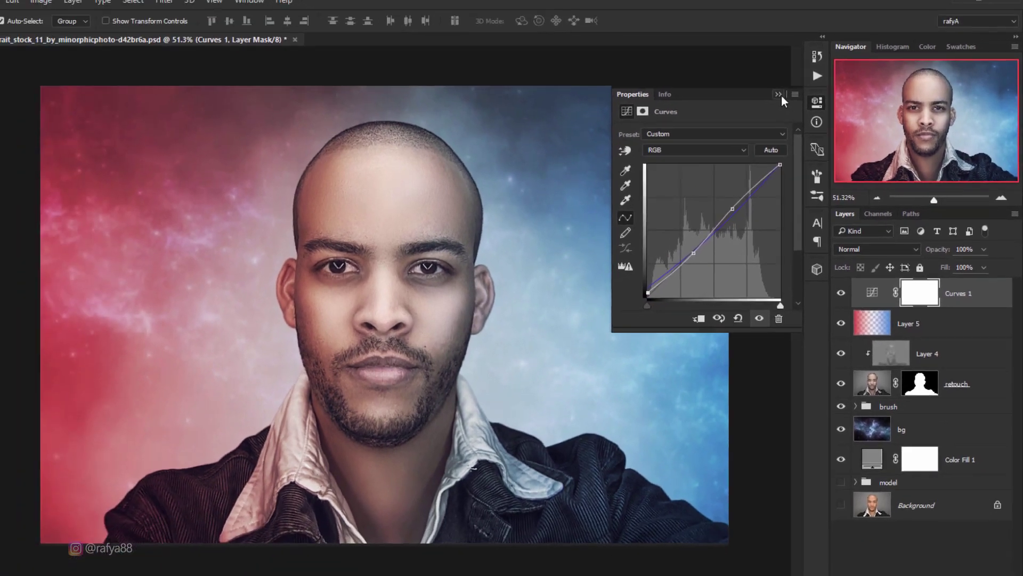
click(792, 98)
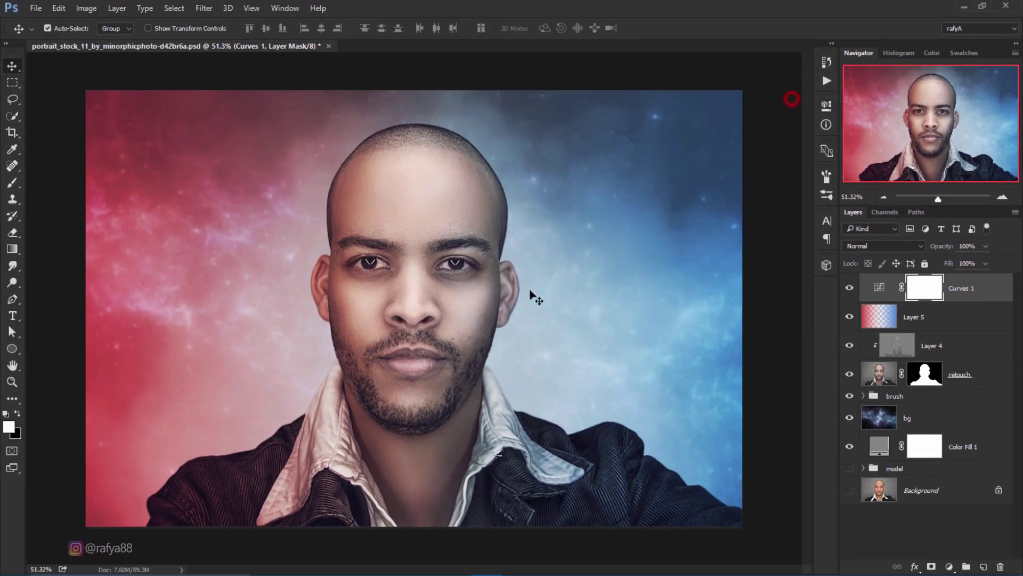